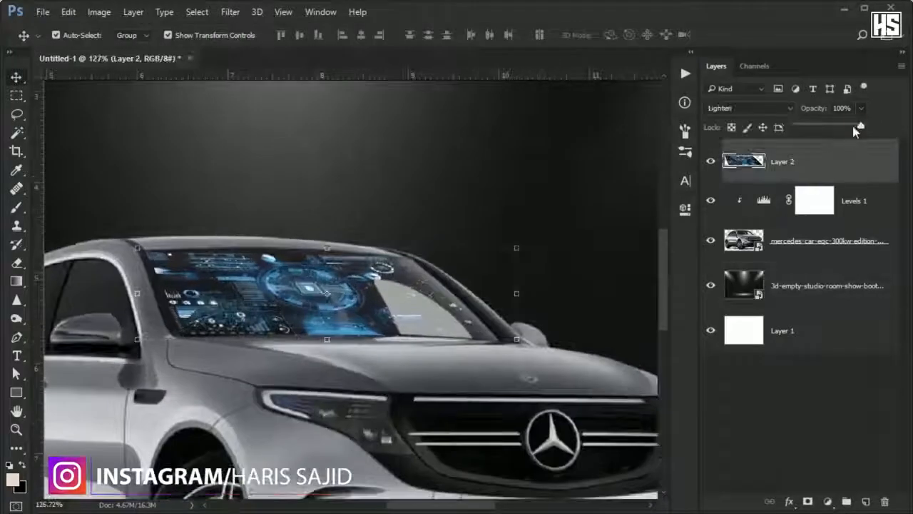
Step: Add a layer mask to Layer 2 and paint out the HUD spill around the windshield's edges with a soft 20 px black brush at 34% flow
{"action": "left_click", "coordinate": [807, 504]}
{"action": "scroll", "coordinate": [126, 265], "scroll_direction": "up", "scroll_amount": 3}
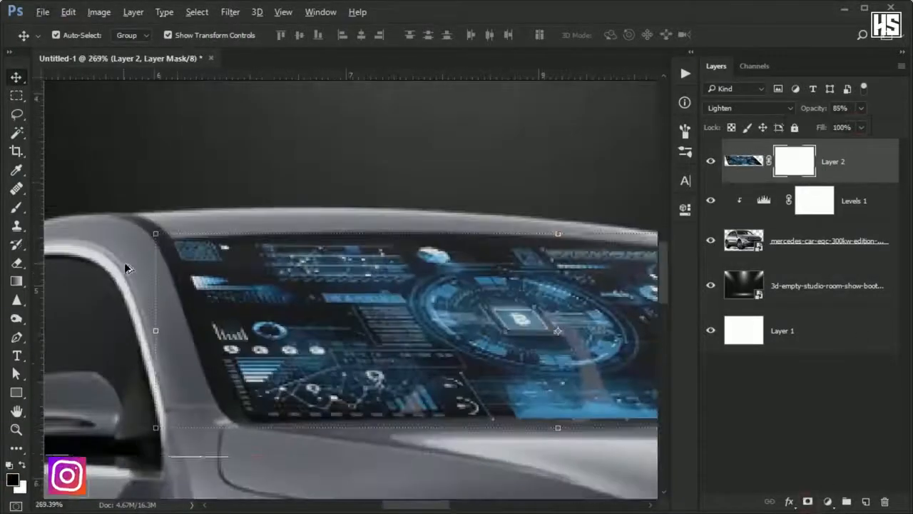
{"action": "key", "text": "b"}
{"action": "key", "text": "bracketleft"}
{"action": "key", "text": "bracketleft"}
{"action": "key", "text": "bracketleft"}
{"action": "scroll", "coordinate": [143, 175], "scroll_direction": "up", "scroll_amount": 1}
{"action": "left_click", "coordinate": [393, 35]}
{"action": "left_click_drag", "start_coordinate": [397, 54], "coordinate": [349, 55]}
{"action": "left_click_drag", "start_coordinate": [171, 262], "coordinate": [204, 397]}
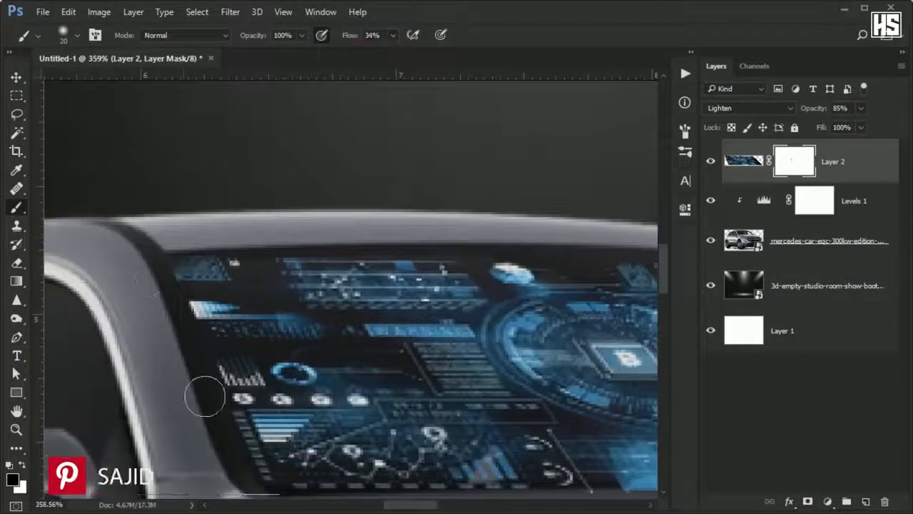
{"action": "left_click_drag", "start_coordinate": [571, 400], "coordinate": [149, 181]}
{"action": "scroll", "coordinate": [341, 327], "scroll_direction": "down", "scroll_amount": 2}
{"action": "scroll", "coordinate": [603, 307], "scroll_direction": "down", "scroll_amount": 6}
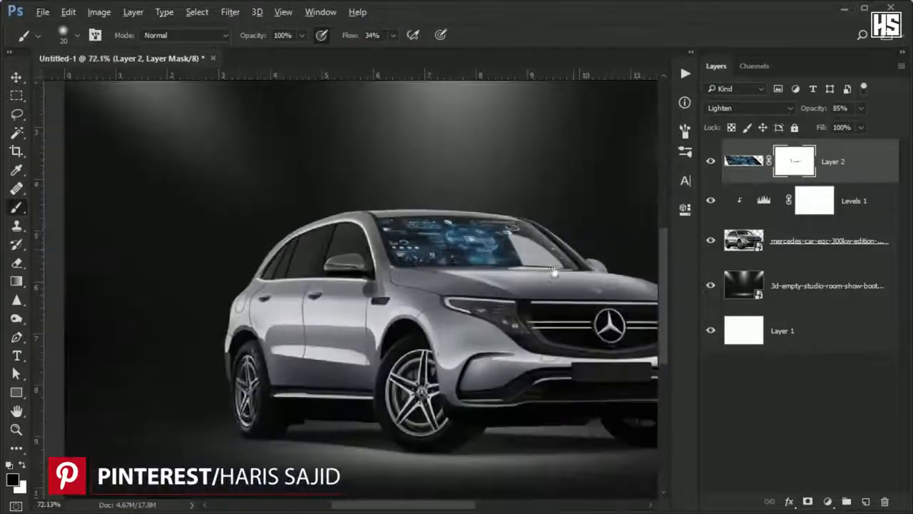
Step: Add a Hue/Saturation adjustment clipped to Layer 2 and set its saturation to -100
{"action": "scroll", "coordinate": [396, 314], "scroll_direction": "up", "scroll_amount": 5}
{"action": "left_click", "coordinate": [827, 502]}
{"action": "left_click", "coordinate": [828, 327]}
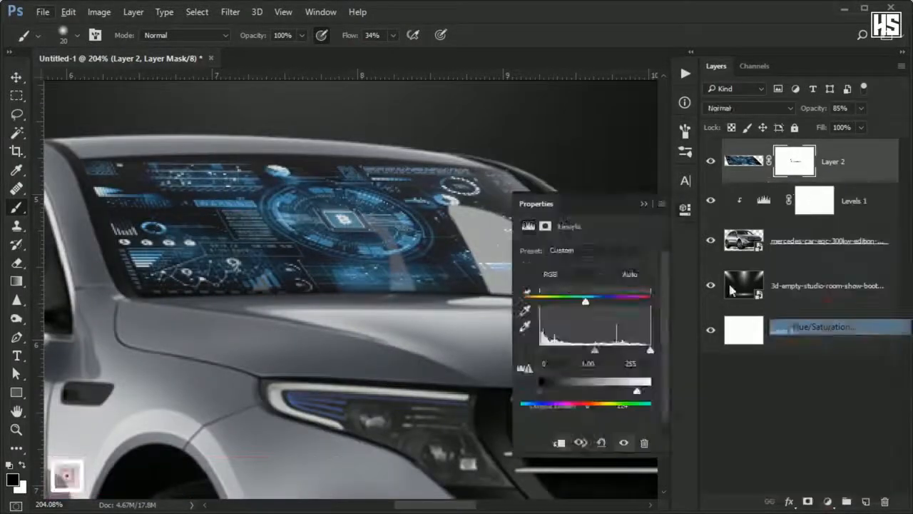
{"action": "left_click", "coordinate": [560, 444]}
{"action": "left_click_drag", "start_coordinate": [585, 328], "coordinate": [548, 329]}
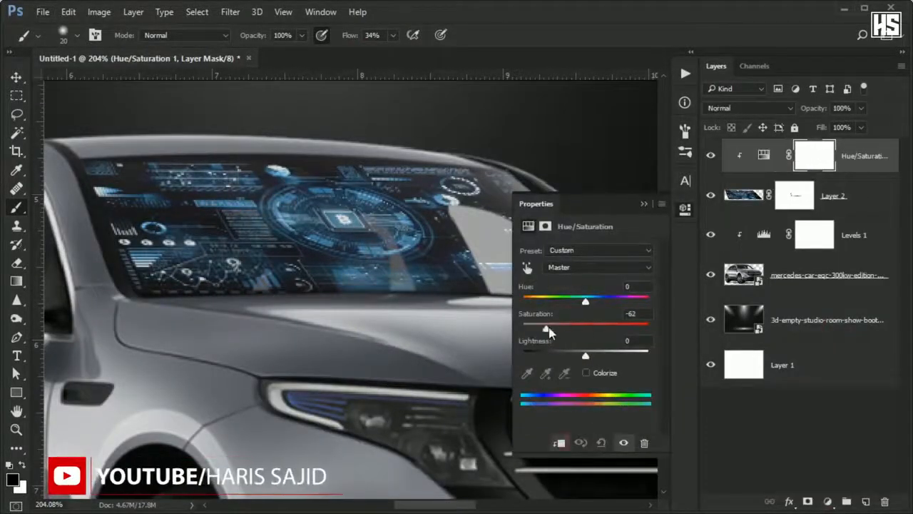
{"action": "scroll", "coordinate": [446, 228], "scroll_direction": "down", "scroll_amount": 4}
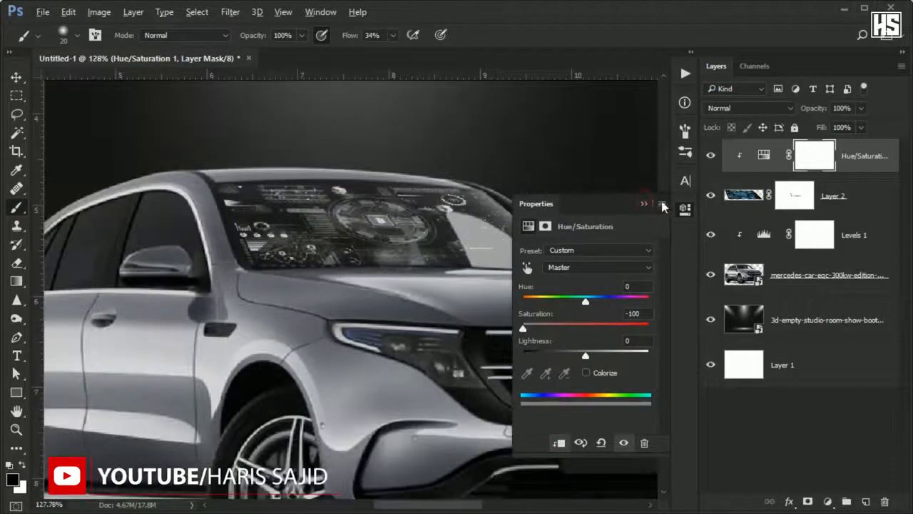
{"action": "left_click", "coordinate": [644, 204]}
{"action": "scroll", "coordinate": [553, 238], "scroll_direction": "down", "scroll_amount": 5}
Step: Paste the engine and wheel HUD image directly above the studio background layer and enlarge it to 192.50% behind the car
{"action": "left_click", "coordinate": [714, 318]}
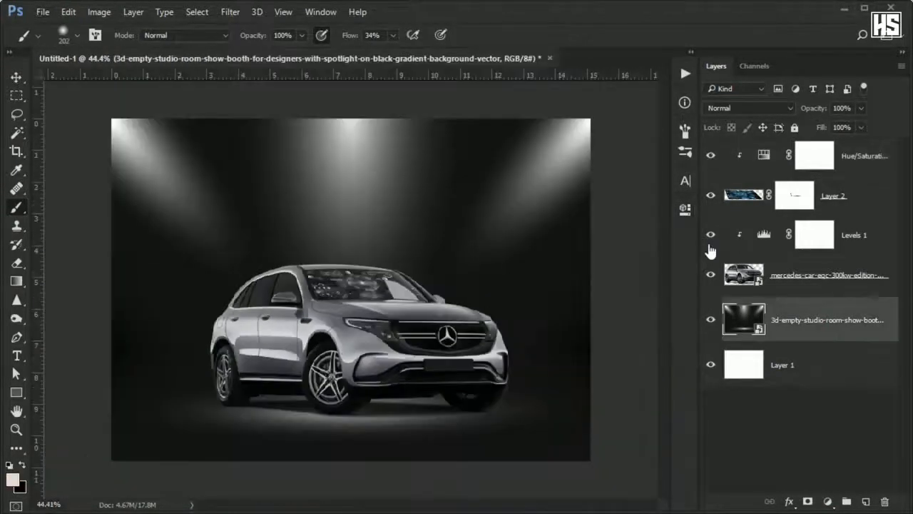
{"action": "key", "text": "ctrl+v"}
{"action": "key", "text": "ctrl+t"}
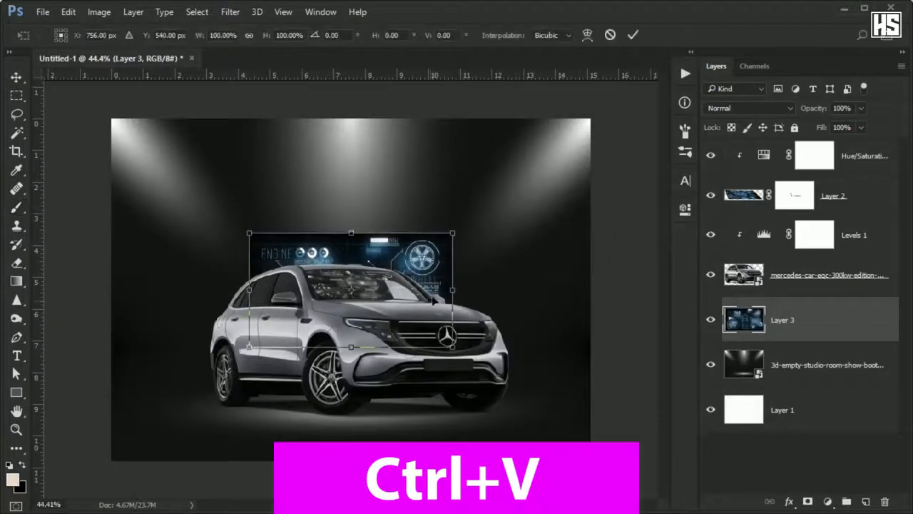
{"action": "left_click_drag", "start_coordinate": [454, 345], "coordinate": [642, 459]}
{"action": "left_click_drag", "start_coordinate": [528, 369], "coordinate": [521, 286]}
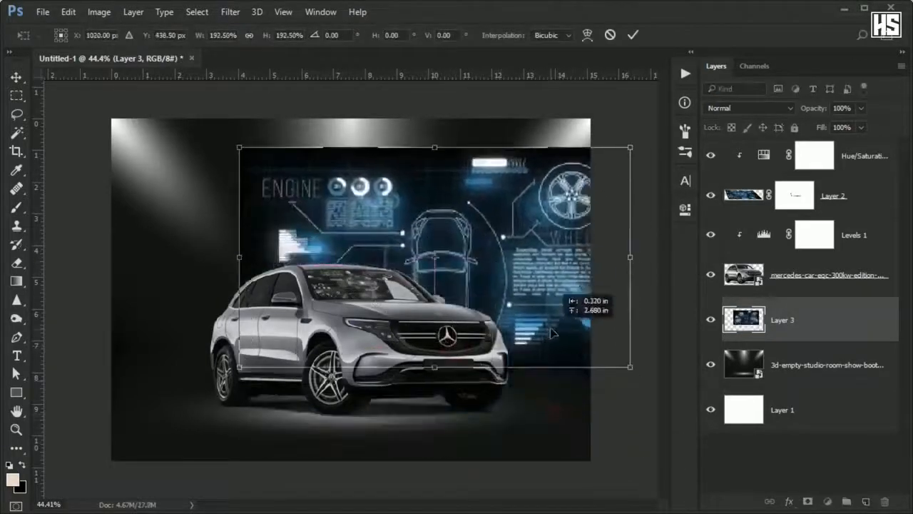
Step: Set Layer 3 to Screen and apply perspective so the HUD panel narrows toward the rear of the car
{"action": "key", "text": "shift+alt+s"}
{"action": "right_click", "coordinate": [444, 235]}
{"action": "left_click", "coordinate": [471, 330]}
{"action": "mouse_move", "coordinate": [239, 147]}
{"action": "left_mouse_down"}
{"action": "mouse_move", "coordinate": [230, 196]}
{"action": "mouse_move", "coordinate": [298, 205]}
{"action": "mouse_move", "coordinate": [299, 217]}
{"action": "left_mouse_up"}
{"action": "key", "text": "Return"}
{"action": "scroll", "coordinate": [371, 271], "scroll_direction": "up", "scroll_amount": 2}
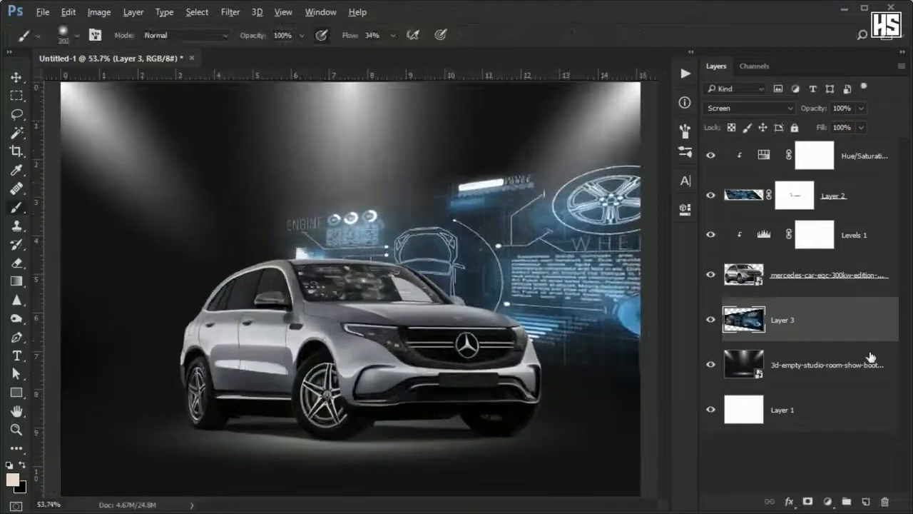
Step: Add a layer mask to Layer 3 and fade out the HUD panel's outer edges with a large soft black brush
{"action": "left_click", "coordinate": [812, 500]}
{"action": "key", "text": "x"}
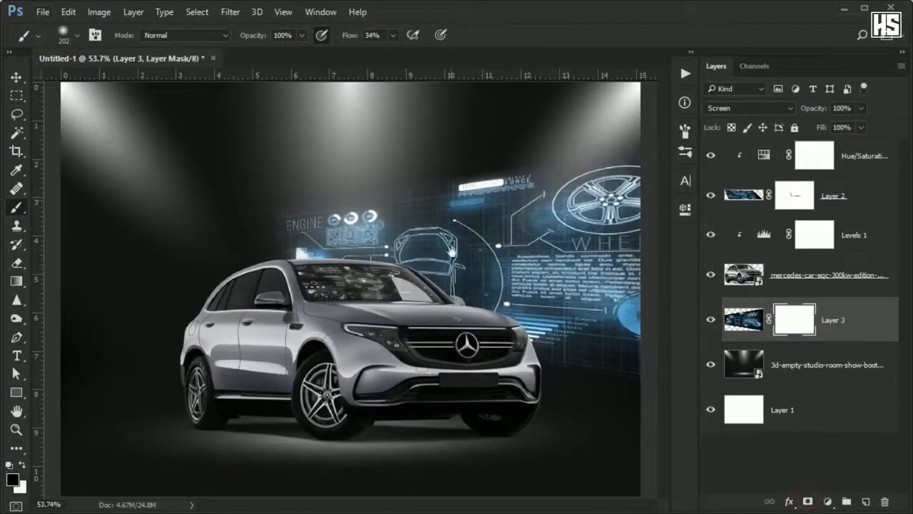
{"action": "scroll", "coordinate": [351, 292], "scroll_direction": "down", "scroll_amount": 1}
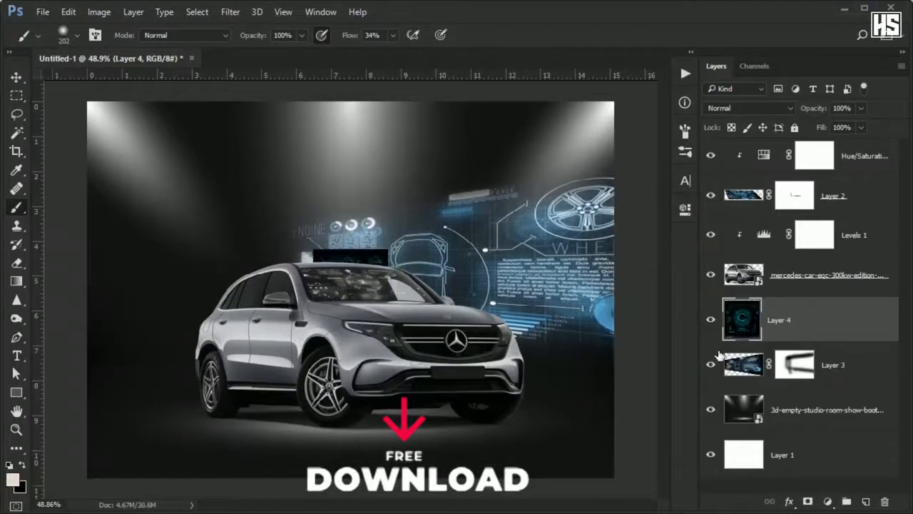
Step: Move Layer 4, the HUD41 graphic, above the car's Levels adjustment and set its blend mode to Screen
{"action": "left_click_drag", "start_coordinate": [802, 325], "coordinate": [795, 231]}
{"action": "scroll", "coordinate": [389, 325], "scroll_direction": "up", "scroll_amount": 4}
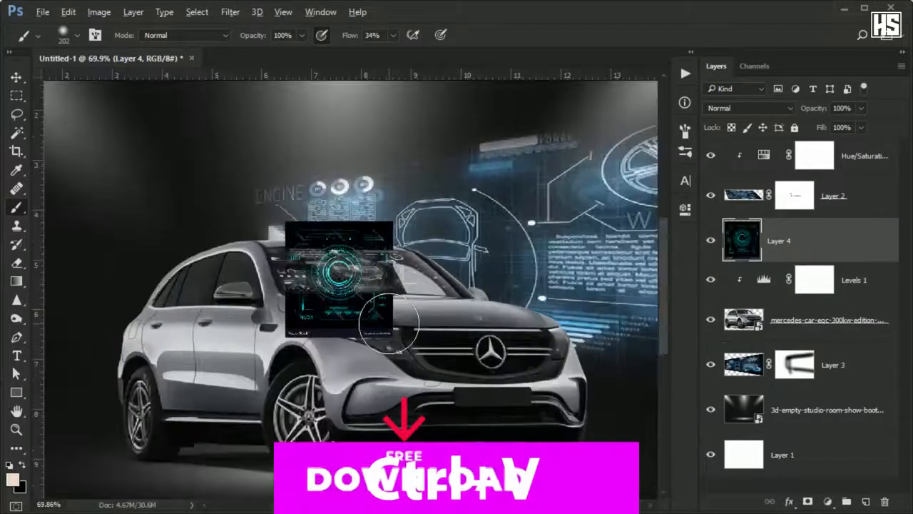
{"action": "left_click", "coordinate": [732, 110]}
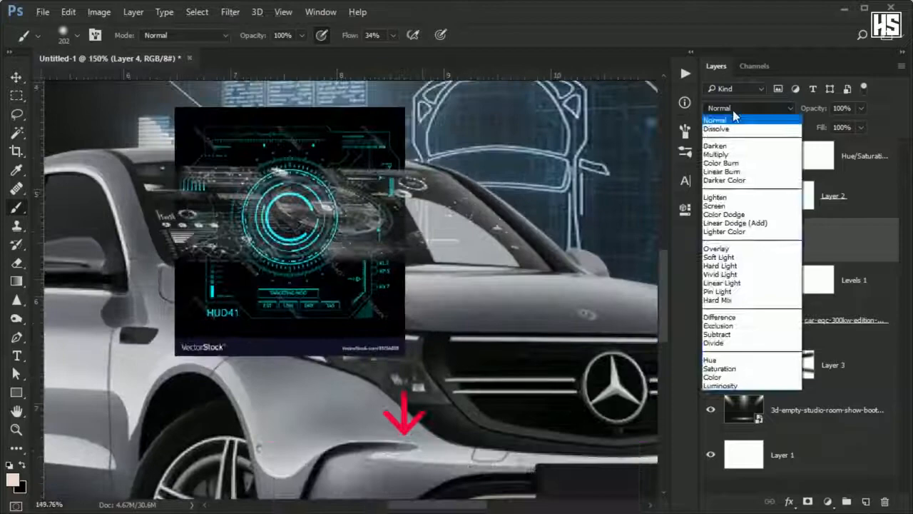
{"action": "left_click", "coordinate": [717, 206]}
Step: Place the HUD41 graphic over the grille emblem and distort it in perspective to match the car's front
{"action": "key", "text": "ctrl+t"}
{"action": "left_click_drag", "start_coordinate": [285, 217], "coordinate": [457, 300]}
{"action": "right_click", "coordinate": [418, 321]}
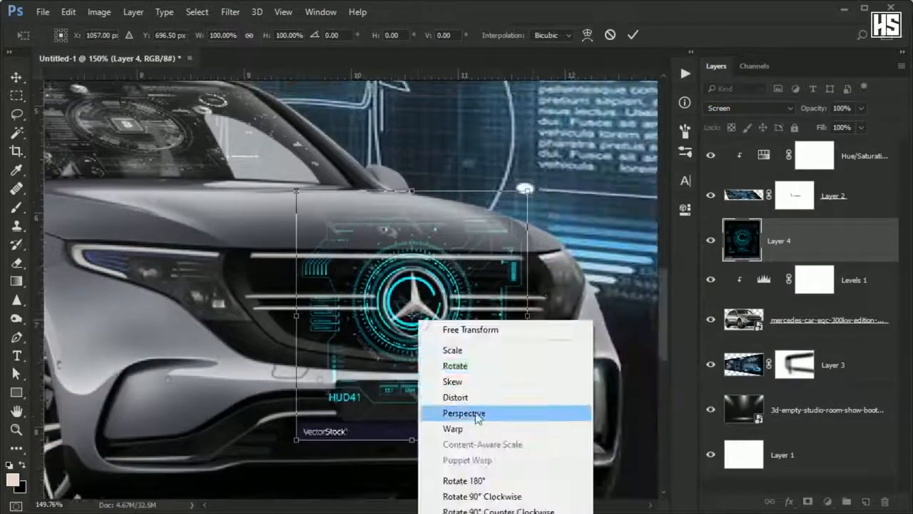
{"action": "left_click", "coordinate": [490, 411]}
{"action": "left_click_drag", "start_coordinate": [513, 207], "coordinate": [512, 225]}
Step: Scale the HUD41 graphic to about 64% width and 73% height and center its rings on the Mercedes emblem
{"action": "right_click", "coordinate": [449, 277]}
{"action": "left_click", "coordinate": [485, 296]}
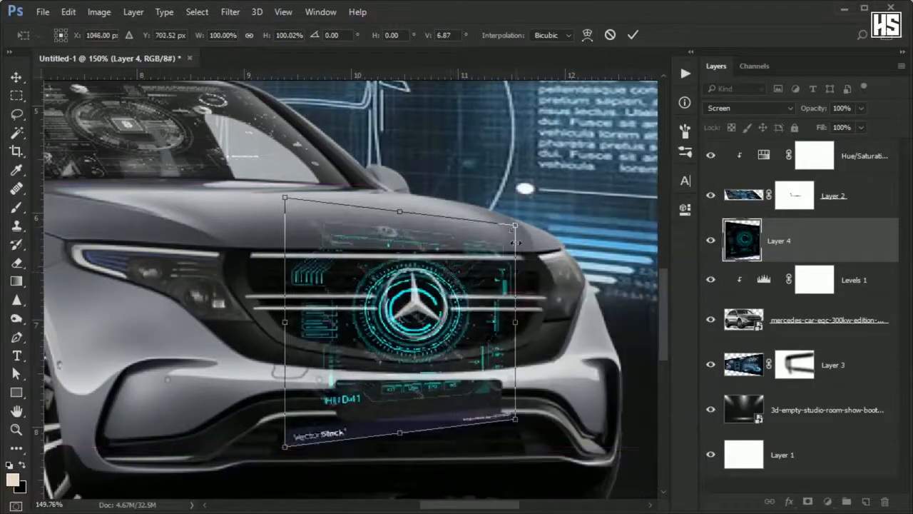
{"action": "left_click_drag", "start_coordinate": [512, 419], "coordinate": [453, 360]}
{"action": "scroll", "coordinate": [457, 300], "scroll_direction": "up", "scroll_amount": 3}
{"action": "left_click_drag", "start_coordinate": [540, 314], "coordinate": [519, 314]}
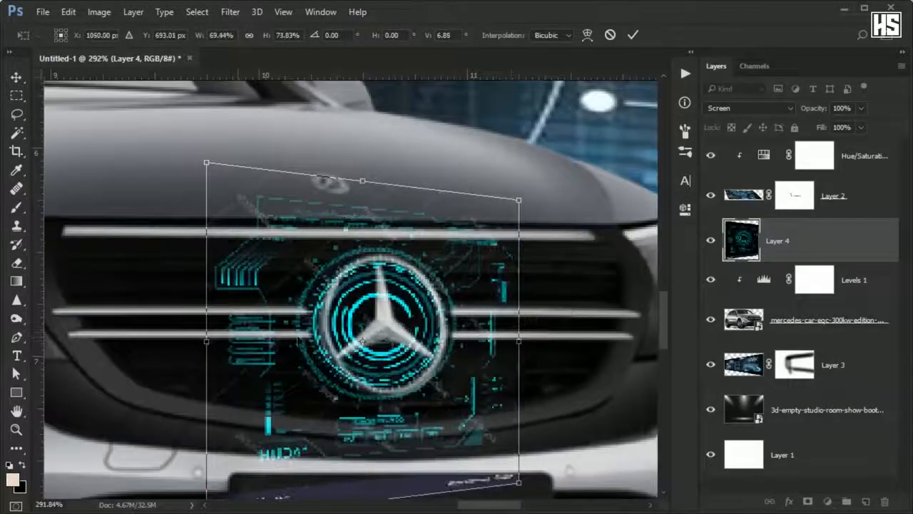
{"action": "left_click_drag", "start_coordinate": [205, 340], "coordinate": [230, 341]}
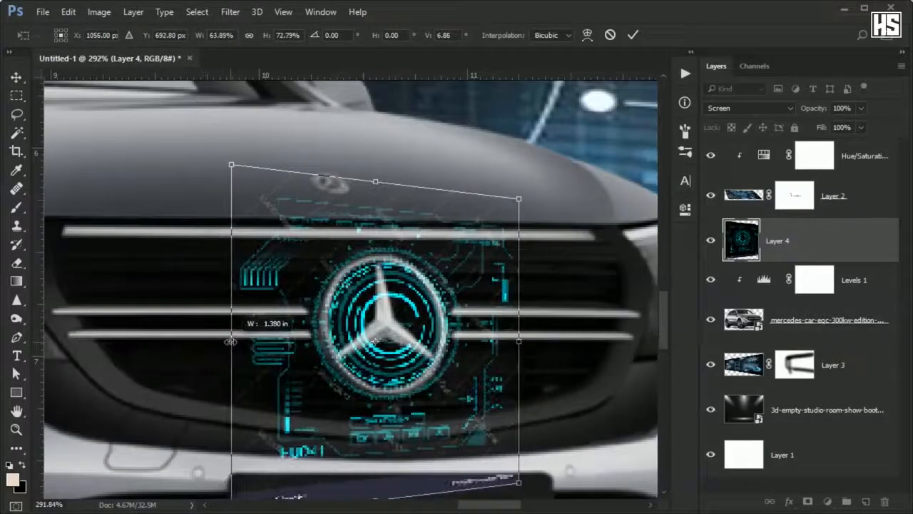
{"action": "left_click_drag", "start_coordinate": [410, 314], "coordinate": [406, 312]}
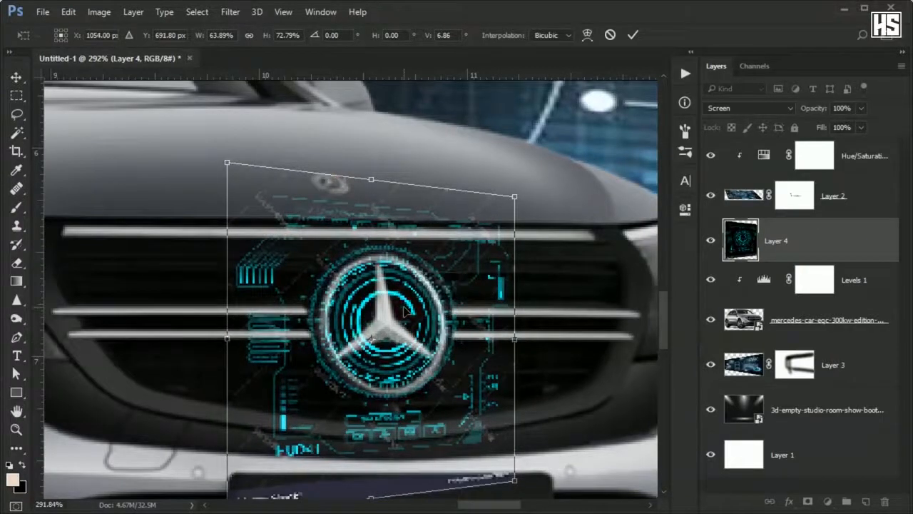
{"action": "key", "text": "Return"}
{"action": "scroll", "coordinate": [406, 312], "scroll_direction": "down", "scroll_amount": 8}
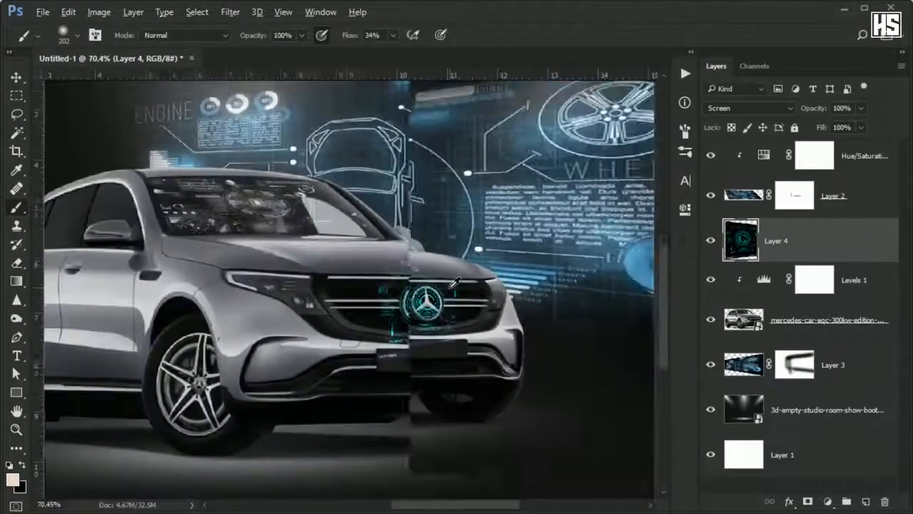
Step: Mask Layer 4 and paint out the HUD41 text, watermark and outer frame around the emblem with a soft black brush
{"action": "scroll", "coordinate": [453, 284], "scroll_direction": "up", "scroll_amount": 7}
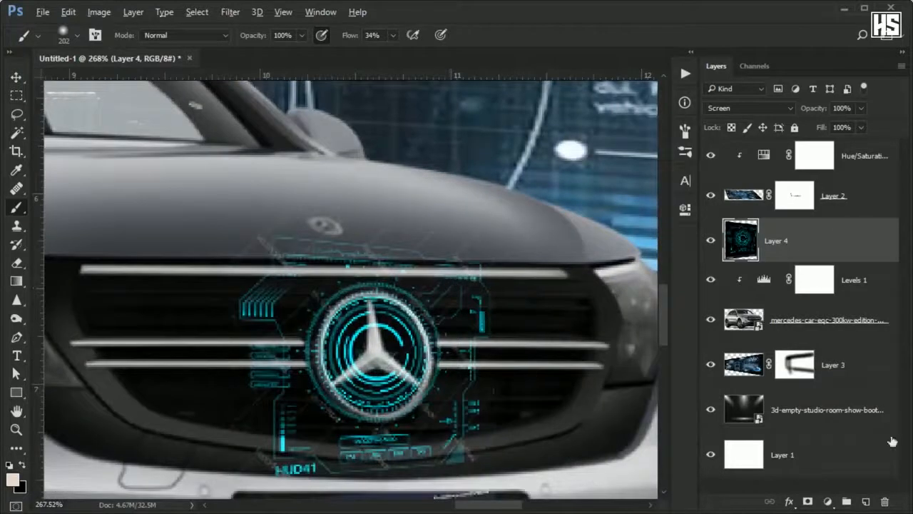
{"action": "left_click_drag", "start_coordinate": [478, 323], "coordinate": [458, 259]}
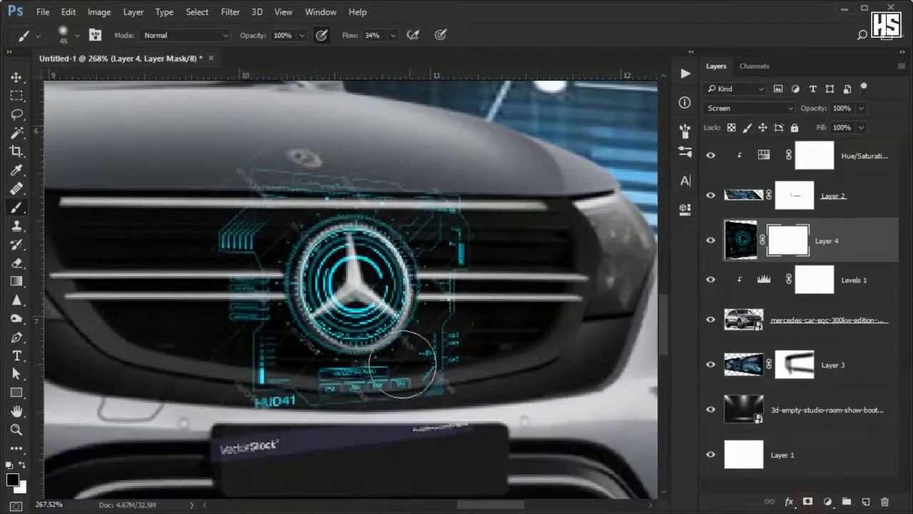
{"action": "mouse_move", "coordinate": [465, 434]}
{"action": "left_mouse_down"}
{"action": "mouse_move", "coordinate": [220, 447]}
{"action": "mouse_move", "coordinate": [247, 453]}
{"action": "left_mouse_up"}
{"action": "key", "text": "]"}
{"action": "key", "text": "]"}
{"action": "key", "text": "]"}
{"action": "left_click_drag", "start_coordinate": [231, 160], "coordinate": [245, 311]}
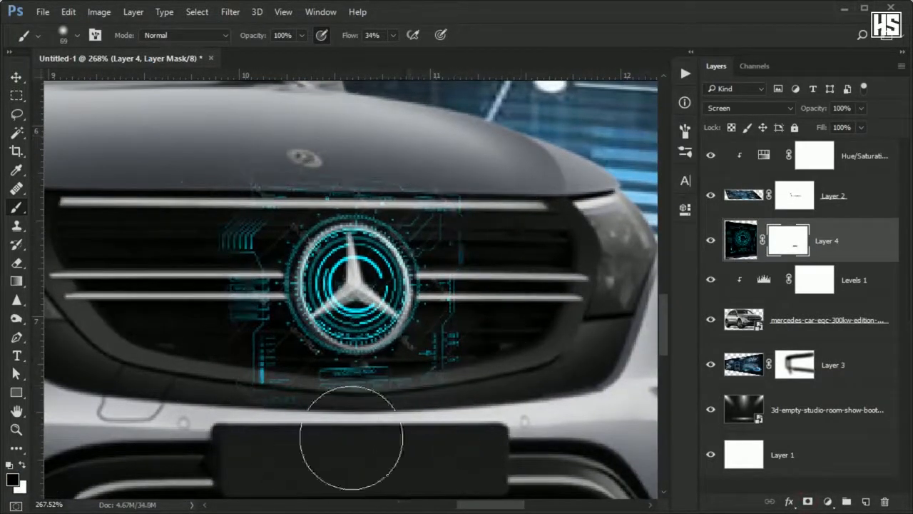
{"action": "scroll", "coordinate": [148, 266], "scroll_direction": "down", "scroll_amount": 5}
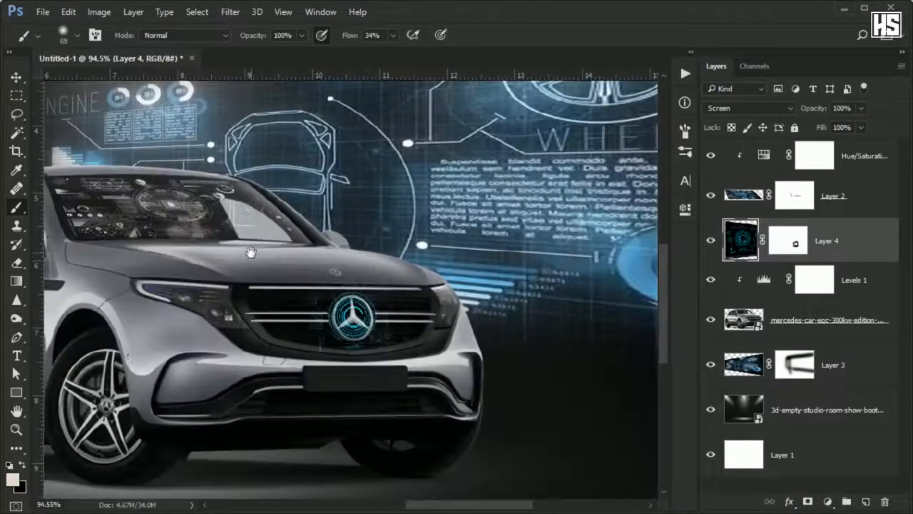
Step: Paste the glowing blue circle HUD image above Layer 4 and set its blend mode to Screen
{"action": "key", "text": "ctrl+v"}
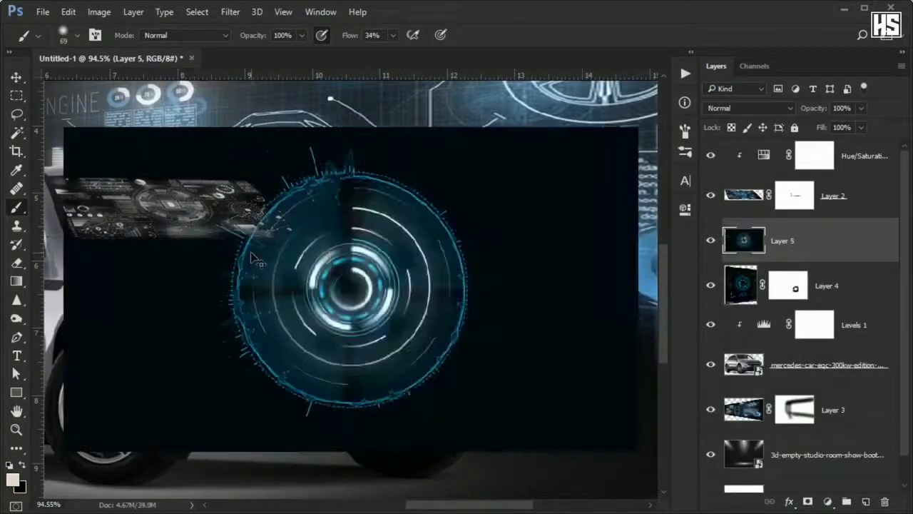
{"action": "left_click", "coordinate": [740, 111]}
{"action": "left_click", "coordinate": [735, 206]}
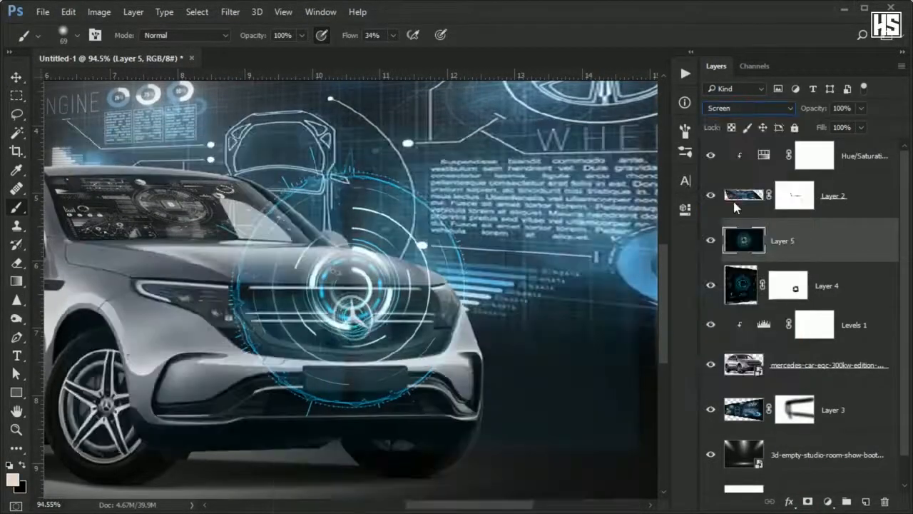
Step: Scale the circle HUD down to about 34%, apply perspective and move it onto the nearer headlight
{"action": "key", "text": "ctrl+t"}
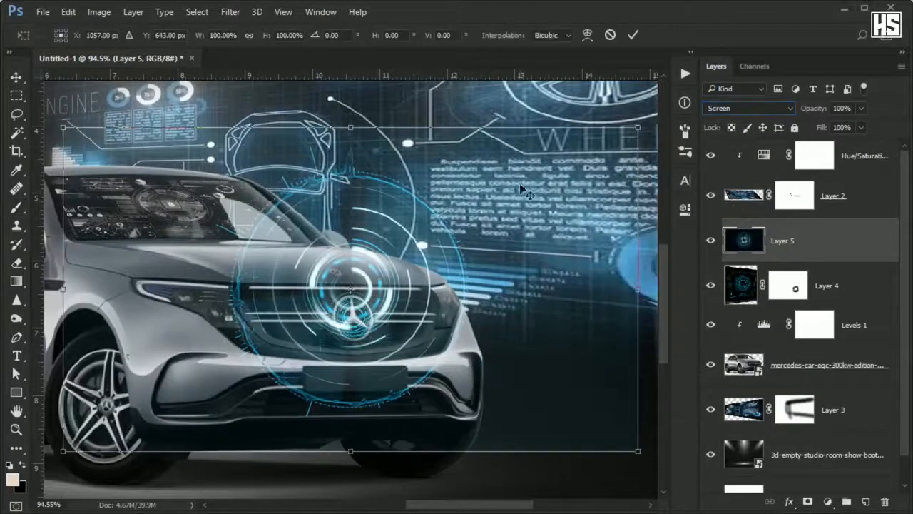
{"action": "left_click_drag", "start_coordinate": [640, 129], "coordinate": [295, 226]}
{"action": "scroll", "coordinate": [257, 292], "scroll_direction": "up", "scroll_amount": 3}
{"action": "right_click", "coordinate": [257, 291]}
{"action": "left_click", "coordinate": [317, 387]}
{"action": "left_click_drag", "start_coordinate": [224, 285], "coordinate": [392, 306]}
Step: Skew and narrow the circle HUD to about 28% width, then align its center with the headlight lens
{"action": "right_click", "coordinate": [387, 312]}
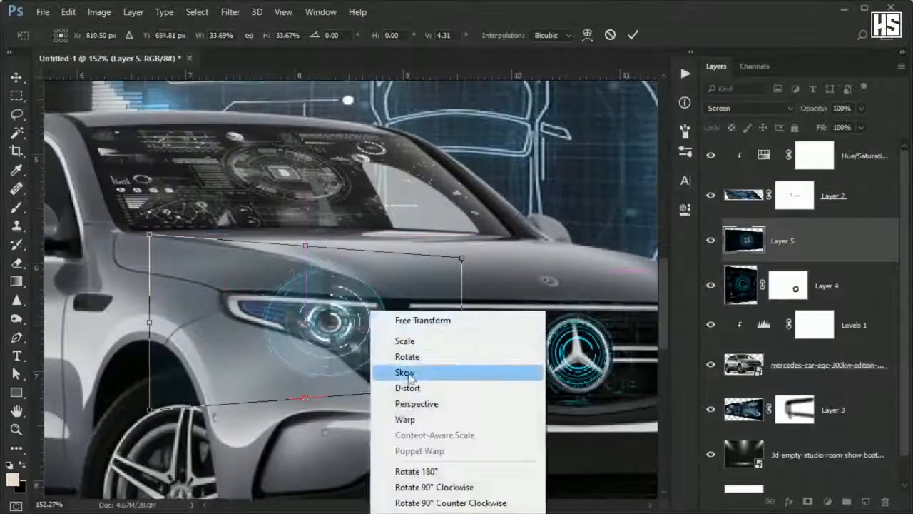
{"action": "left_click", "coordinate": [438, 373]}
{"action": "left_click_drag", "start_coordinate": [150, 321], "coordinate": [165, 321]}
{"action": "left_click_drag", "start_coordinate": [300, 325], "coordinate": [265, 339]}
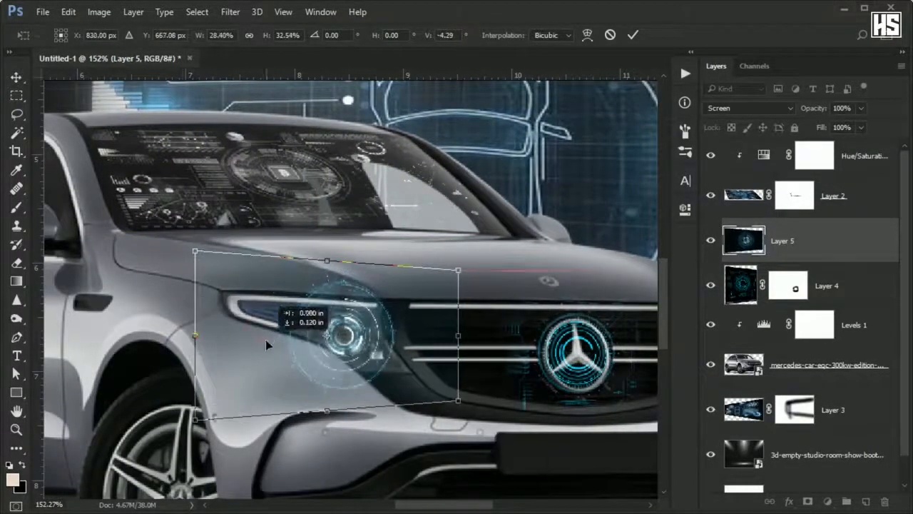
{"action": "key", "text": "Return"}
{"action": "key", "text": "b"}
{"action": "scroll", "coordinate": [398, 270], "scroll_direction": "down", "scroll_amount": 2}
{"action": "scroll", "coordinate": [397, 271], "scroll_direction": "down", "scroll_amount": 3}
Step: Mask Layer 5 and paint out the haze surrounding the headlight circle with a soft 118 px black brush
{"action": "scroll", "coordinate": [260, 318], "scroll_direction": "up", "scroll_amount": 5}
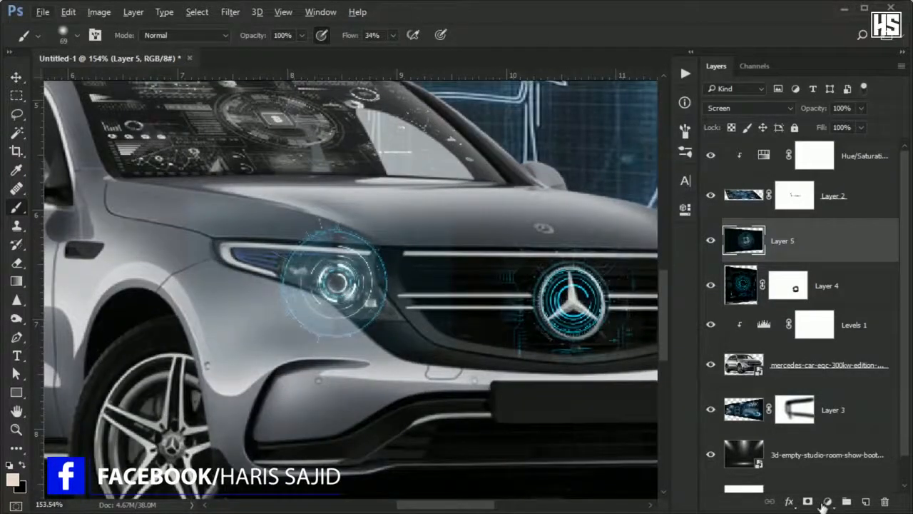
{"action": "left_click_drag", "start_coordinate": [165, 225], "coordinate": [172, 318]}
{"action": "left_click_drag", "start_coordinate": [182, 179], "coordinate": [224, 173]}
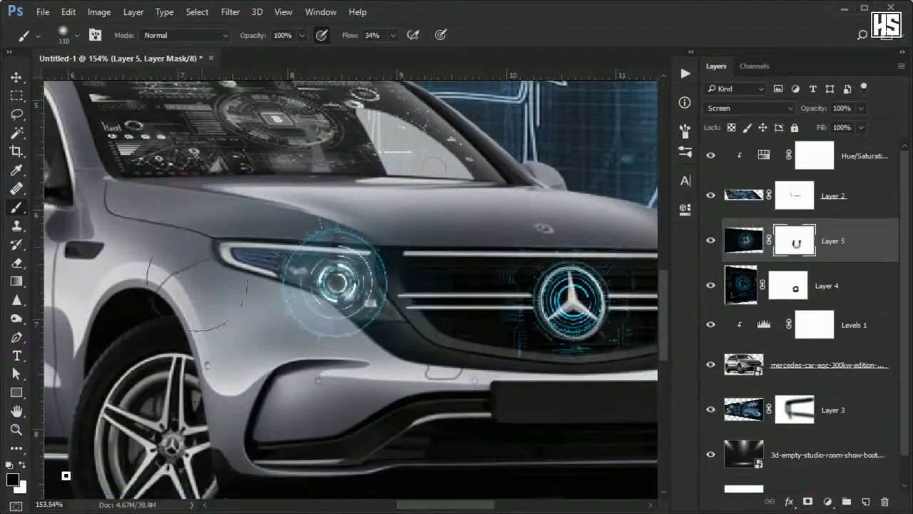
{"action": "left_click_drag", "start_coordinate": [465, 235], "coordinate": [286, 193]}
{"action": "left_click_drag", "start_coordinate": [173, 399], "coordinate": [346, 327]}
{"action": "scroll", "coordinate": [346, 327], "scroll_direction": "down", "scroll_amount": 2}
Step: Paste the cyan ring HUD image above Layer 5 and set its blend mode to Screen
{"action": "key", "text": "ctrl+v"}
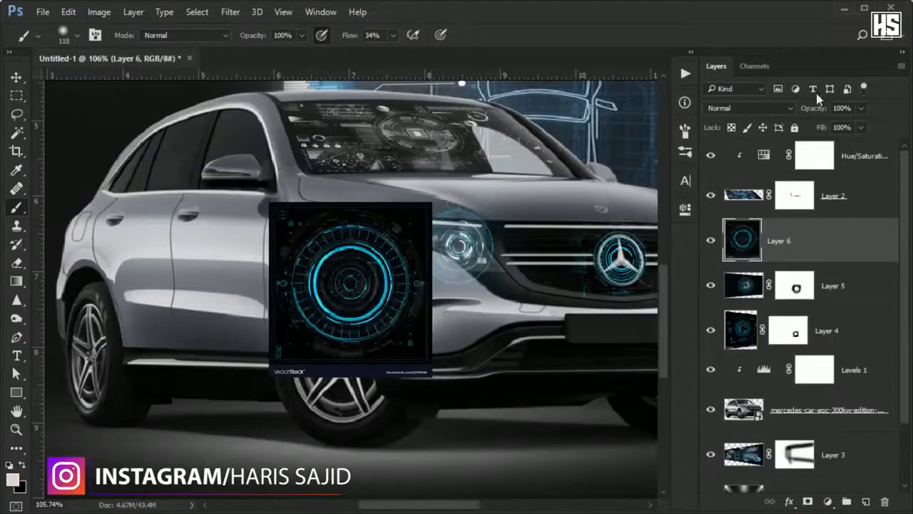
{"action": "left_click", "coordinate": [737, 109]}
{"action": "left_click", "coordinate": [740, 207]}
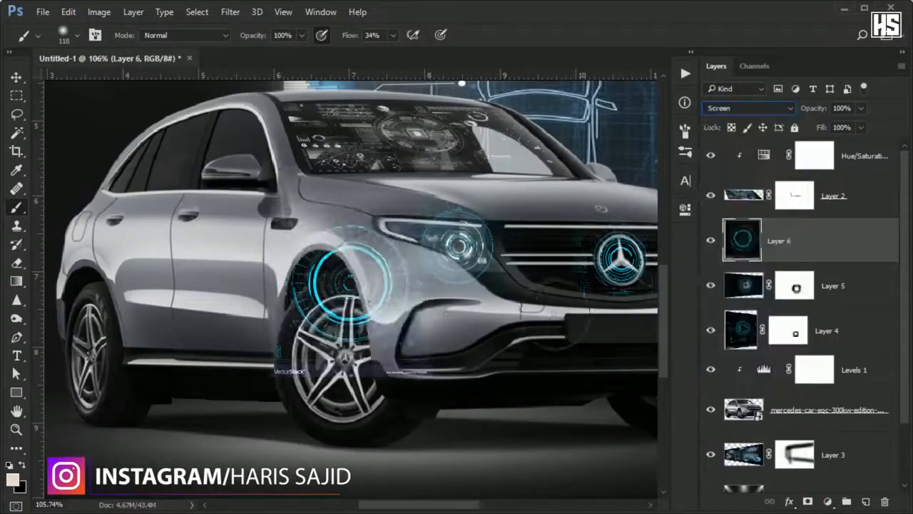
Step: Move the cyan ring HUD onto the front wheel and scale it to about 88% width and 109% height to match the rim
{"action": "key", "text": "ctrl+t"}
{"action": "left_click_drag", "start_coordinate": [364, 281], "coordinate": [444, 247]}
{"action": "left_click_drag", "start_coordinate": [517, 184], "coordinate": [518, 181]}
{"action": "left_click_drag", "start_coordinate": [400, 306], "coordinate": [410, 298]}
{"action": "left_click_drag", "start_coordinate": [149, 378], "coordinate": [169, 378]}
{"action": "left_click_drag", "start_coordinate": [378, 314], "coordinate": [392, 237]}
{"action": "left_click_drag", "start_coordinate": [538, 497], "coordinate": [516, 513]}
{"action": "left_click_drag", "start_coordinate": [360, 120], "coordinate": [341, 112]}
{"action": "left_click_drag", "start_coordinate": [172, 332], "coordinate": [179, 332]}
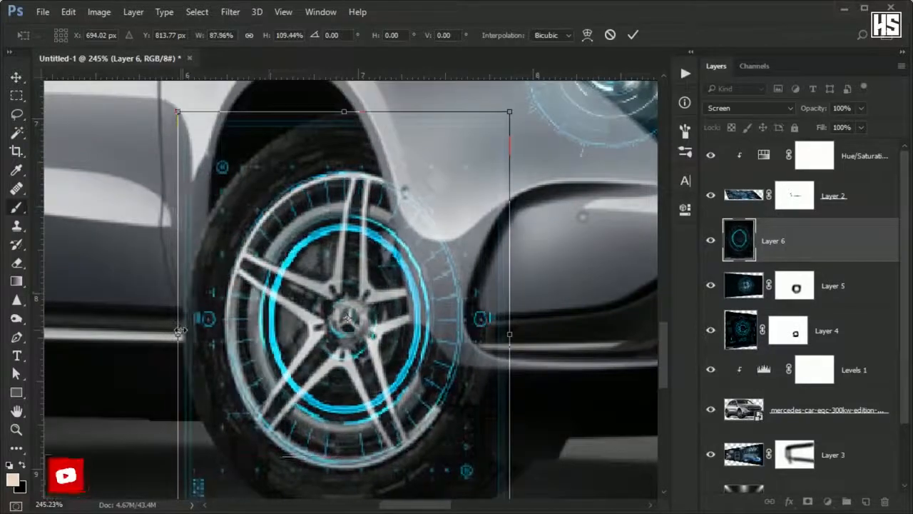
{"action": "key", "text": "Return"}
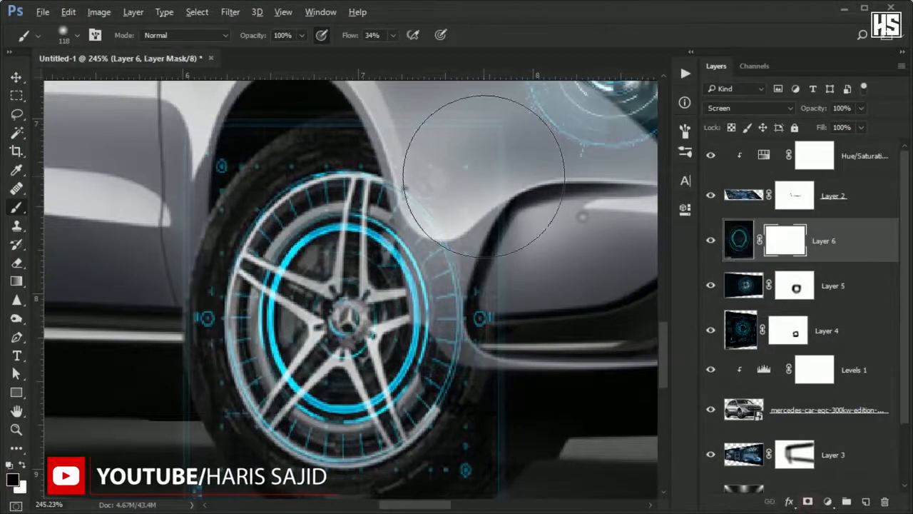
Step: Paint out the cyan HUD haze and stray marks around the front wheel on Layer 6's mask with a soft black brush at 100% flow
{"action": "right_click", "coordinate": [483, 176], "text": "alt"}
{"action": "left_click_drag", "start_coordinate": [529, 160], "coordinate": [526, 428]}
{"action": "left_click_drag", "start_coordinate": [525, 428], "coordinate": [534, 161]}
{"action": "left_click_drag", "start_coordinate": [174, 262], "coordinate": [492, 266]}
{"action": "left_click_drag", "start_coordinate": [209, 214], "coordinate": [208, 471]}
{"action": "left_click_drag", "start_coordinate": [187, 428], "coordinate": [189, 182]}
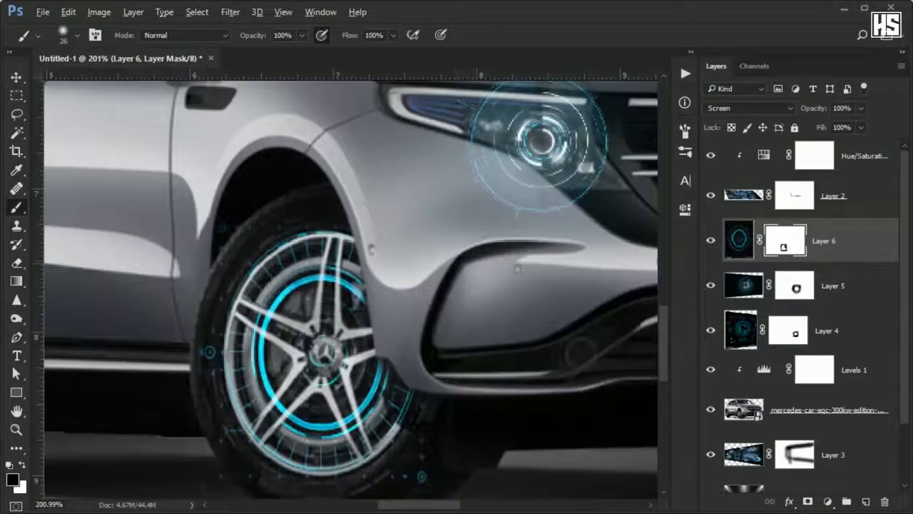
{"action": "key", "text": "ctrl+0"}
{"action": "scroll", "coordinate": [278, 321], "scroll_direction": "up", "scroll_amount": 3}
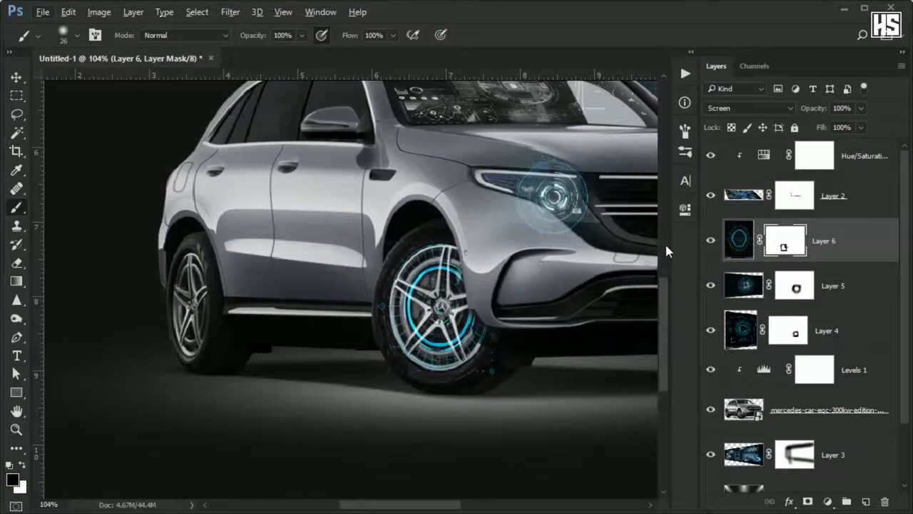
Step: Paste the cyan ring HUD image above Layer 6, scale it to about 53% and place it near the rear wheel
{"action": "key", "text": "ctrl+v"}
{"action": "key", "text": "ctrl+t"}
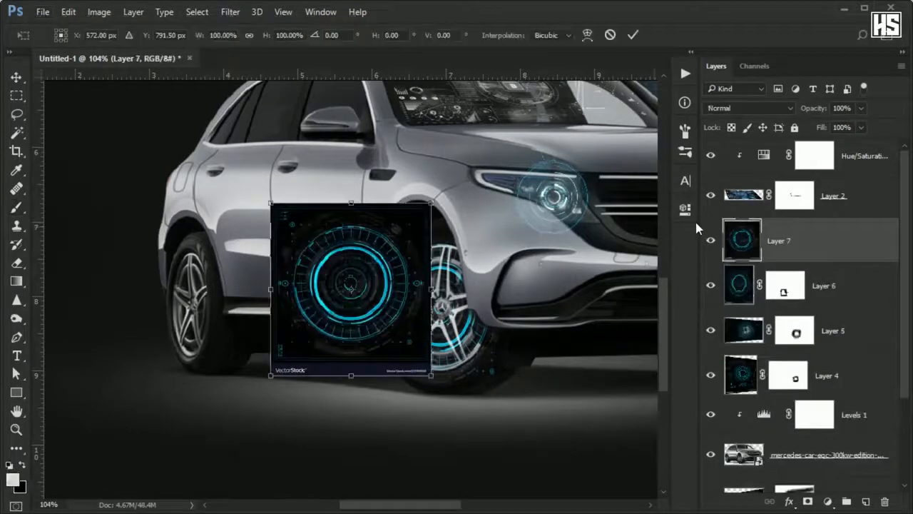
{"action": "left_click_drag", "start_coordinate": [429, 210], "coordinate": [357, 284]}
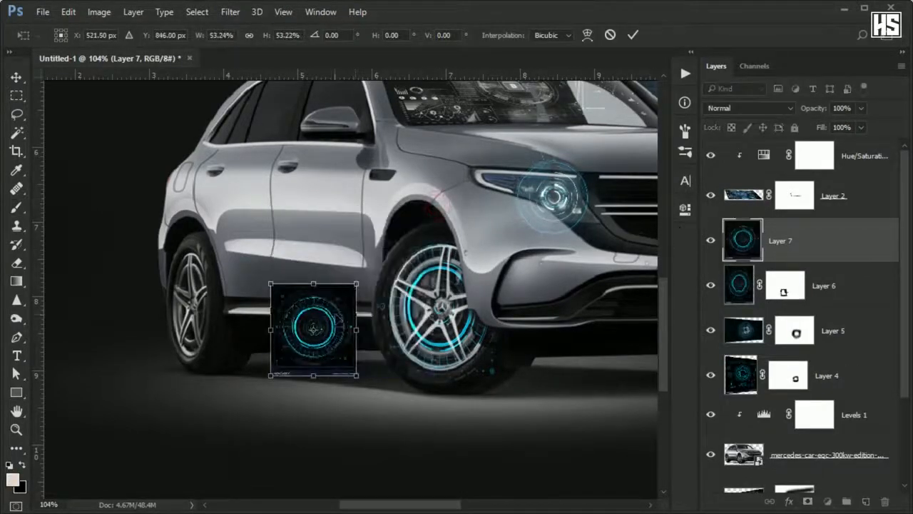
{"action": "left_click_drag", "start_coordinate": [339, 323], "coordinate": [183, 303]}
{"action": "key", "text": "Return"}
Step: Set the blend mode of the ring HUD in Layer 7 to Screen
{"action": "key", "text": "b"}
{"action": "scroll", "coordinate": [187, 307], "scroll_direction": "up", "scroll_amount": 5}
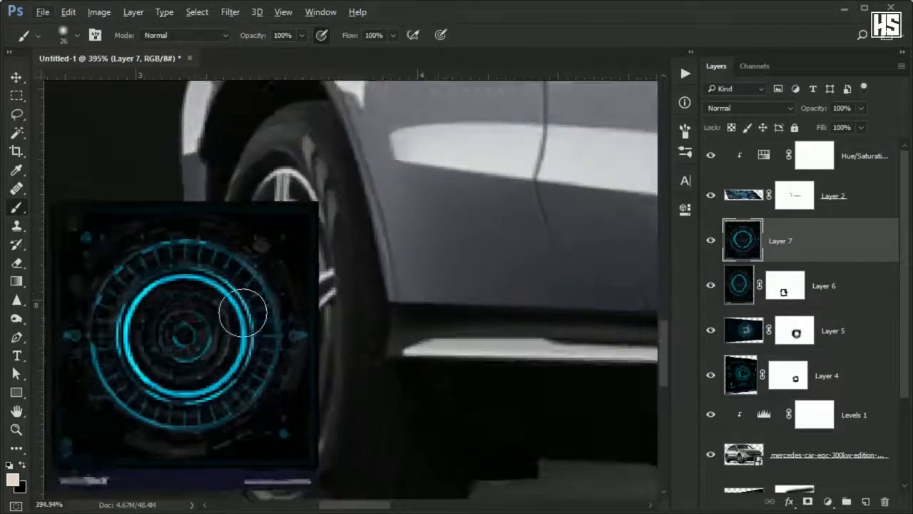
{"action": "left_click", "coordinate": [744, 107]}
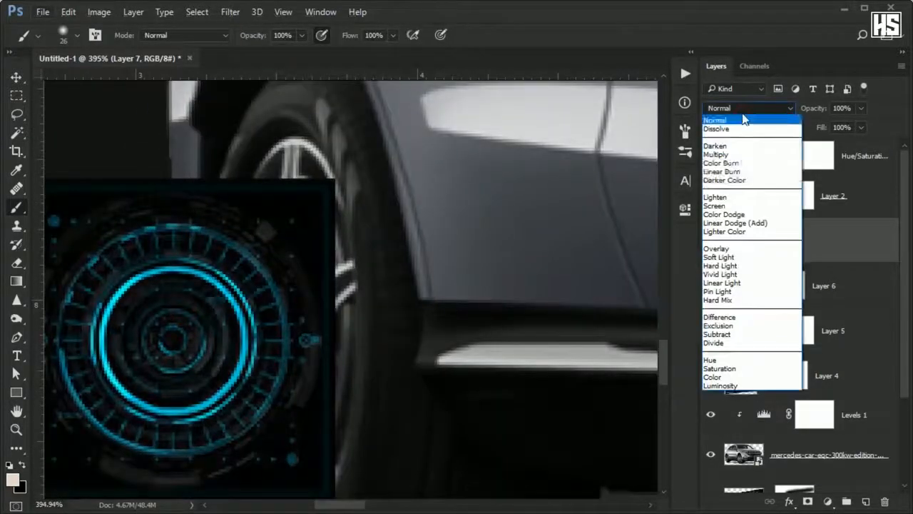
{"action": "left_click", "coordinate": [743, 207]}
Step: Fit the ring HUD to the rear wheel by narrowing it to about 55% width and stretching its height to the rim
{"action": "left_click_drag", "start_coordinate": [203, 317], "coordinate": [309, 298]}
{"action": "key", "text": "ctrl+t"}
{"action": "left_click_drag", "start_coordinate": [119, 311], "coordinate": [320, 307]}
{"action": "left_click_drag", "start_coordinate": [443, 336], "coordinate": [466, 338]}
{"action": "left_click_drag", "start_coordinate": [392, 160], "coordinate": [392, 67]}
{"action": "left_click_drag", "start_coordinate": [413, 278], "coordinate": [415, 257]}
{"action": "scroll", "coordinate": [436, 302], "scroll_direction": "down", "scroll_amount": 3}
{"action": "left_click_drag", "start_coordinate": [464, 314], "coordinate": [471, 312]}
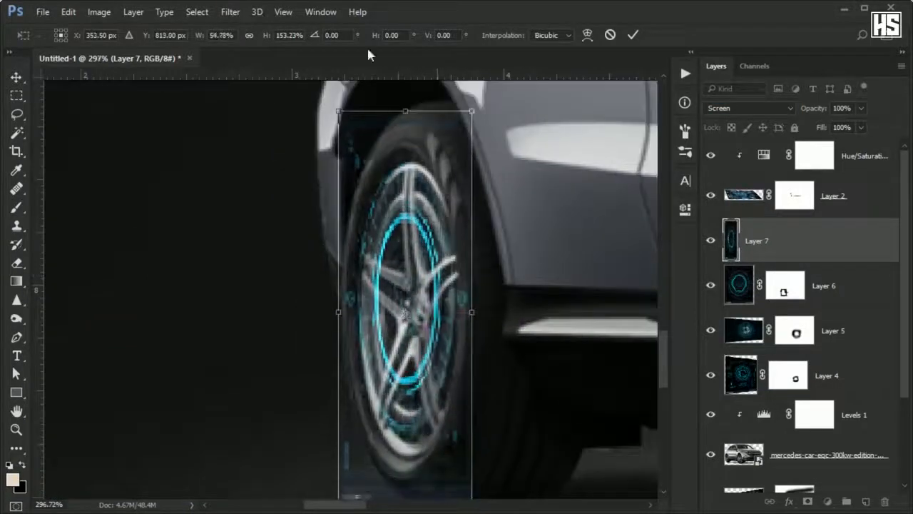
{"action": "left_click_drag", "start_coordinate": [406, 112], "coordinate": [406, 89]}
{"action": "left_click_drag", "start_coordinate": [402, 170], "coordinate": [401, 183]}
{"action": "key", "text": "Return"}
Step: Mask Layer 7 and paint out the HUD outside the rear wheel with a soft black brush, reducing its flow to 56%
{"action": "left_click", "coordinate": [808, 501]}
{"action": "left_click_drag", "start_coordinate": [511, 494], "coordinate": [479, 373]}
{"action": "left_click_drag", "start_coordinate": [392, 386], "coordinate": [278, 387]}
{"action": "left_click_drag", "start_coordinate": [250, 247], "coordinate": [246, 330]}
{"action": "left_click", "coordinate": [393, 35]}
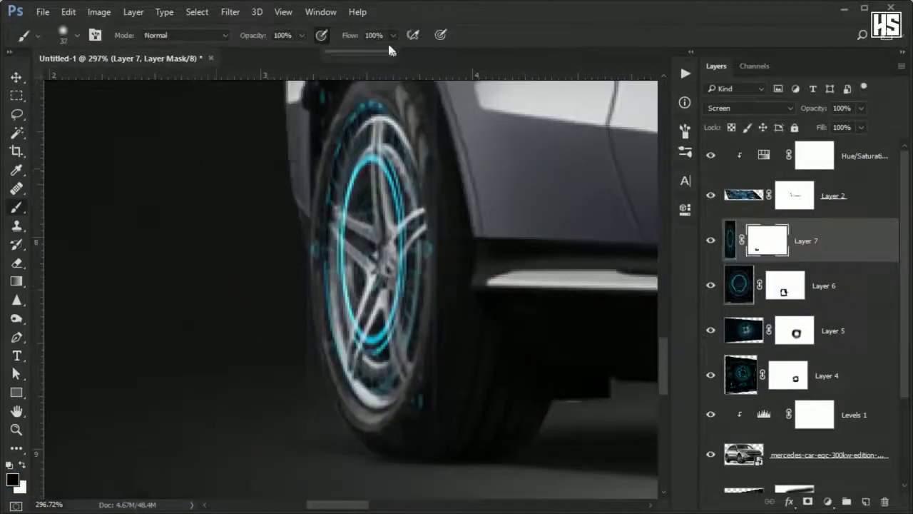
{"action": "left_click_drag", "start_coordinate": [392, 50], "coordinate": [373, 51]}
{"action": "left_click_drag", "start_coordinate": [277, 86], "coordinate": [271, 155]}
{"action": "left_click_drag", "start_coordinate": [441, 314], "coordinate": [431, 421]}
{"action": "left_click_drag", "start_coordinate": [434, 435], "coordinate": [428, 197]}
{"action": "scroll", "coordinate": [360, 277], "scroll_direction": "down", "scroll_amount": 10}
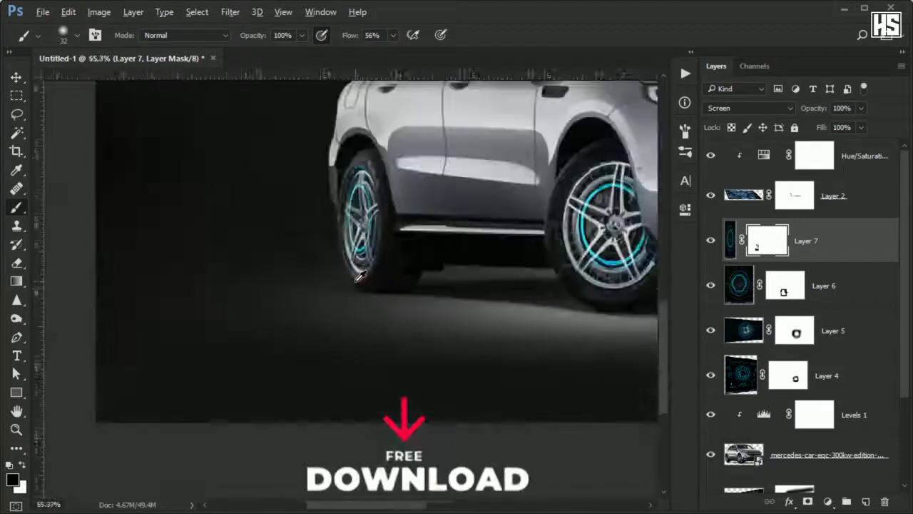
Step: Paste the text banner HUD image above Layer 7 and set its blend mode to Screen
{"action": "key", "text": "ctrl+v"}
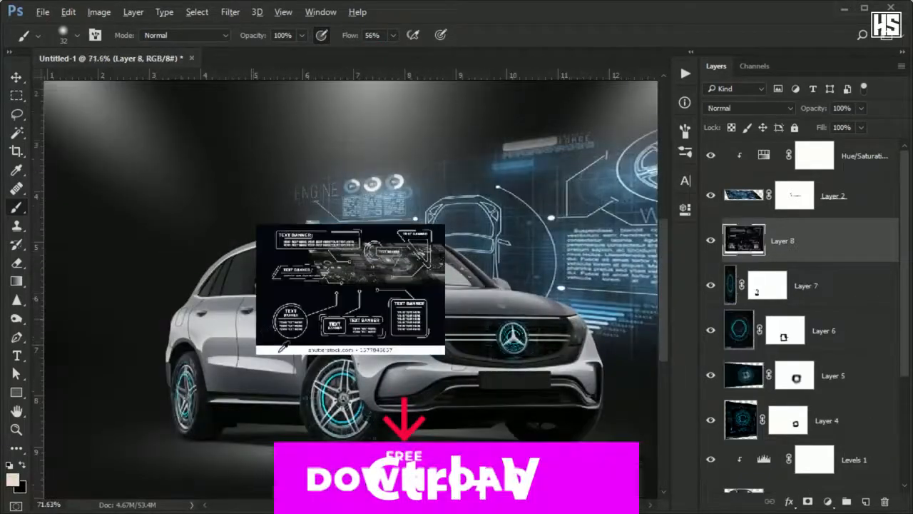
{"action": "scroll", "coordinate": [279, 349], "scroll_direction": "up", "scroll_amount": 7}
{"action": "left_click", "coordinate": [735, 109]}
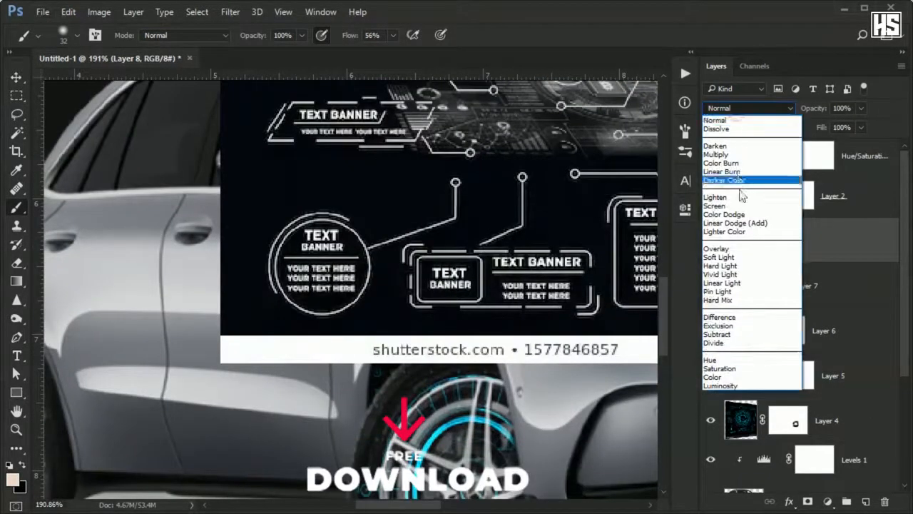
{"action": "left_click", "coordinate": [716, 206]}
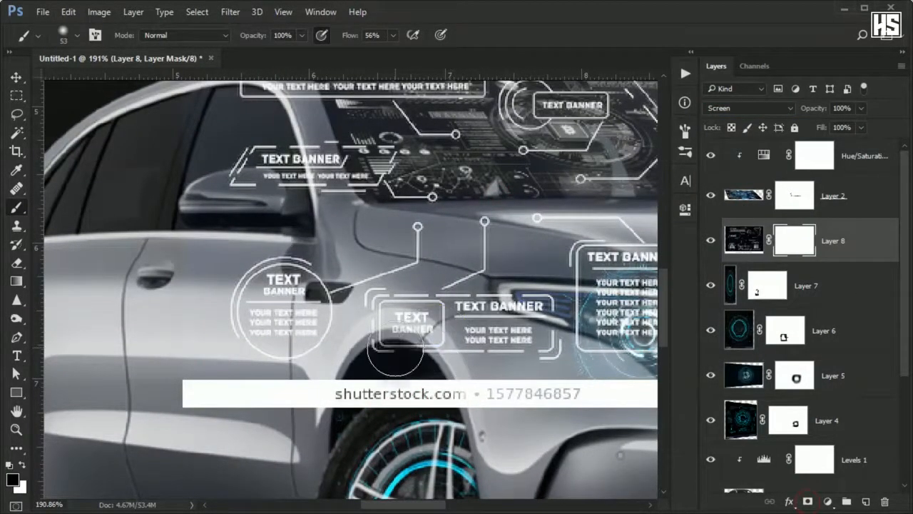
Step: Mask Layer 8 and paint out its lower banners, the slanted banner and the watermark strip with a soft black brush
{"action": "left_click_drag", "start_coordinate": [397, 331], "coordinate": [372, 391]}
{"action": "left_click_drag", "start_coordinate": [186, 454], "coordinate": [456, 455]}
{"action": "left_click_drag", "start_coordinate": [457, 357], "coordinate": [321, 350]}
{"action": "left_click_drag", "start_coordinate": [410, 442], "coordinate": [556, 443]}
{"action": "scroll", "coordinate": [362, 262], "scroll_direction": "down", "scroll_amount": 3}
{"action": "left_click_drag", "start_coordinate": [358, 255], "coordinate": [363, 367]}
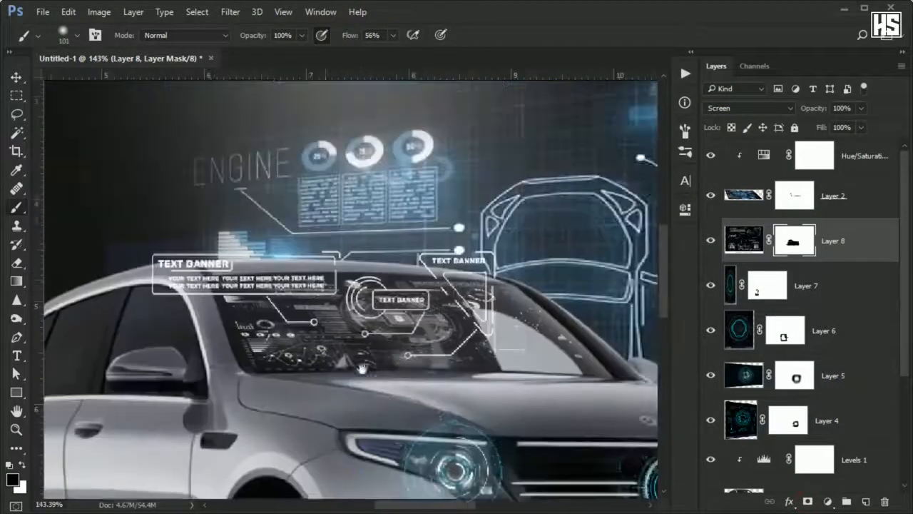
Step: Move the remaining Layer 8 banners above the windshield and apply a slight perspective distortion of about 1.67° vertically
{"action": "key", "text": "ctrl+t"}
{"action": "left_click_drag", "start_coordinate": [304, 267], "coordinate": [351, 207]}
{"action": "left_click_drag", "start_coordinate": [340, 284], "coordinate": [385, 305]}
{"action": "right_click", "coordinate": [385, 306]}
{"action": "left_click", "coordinate": [428, 399]}
{"action": "left_click_drag", "start_coordinate": [616, 201], "coordinate": [618, 214]}
{"action": "key", "text": "Return"}
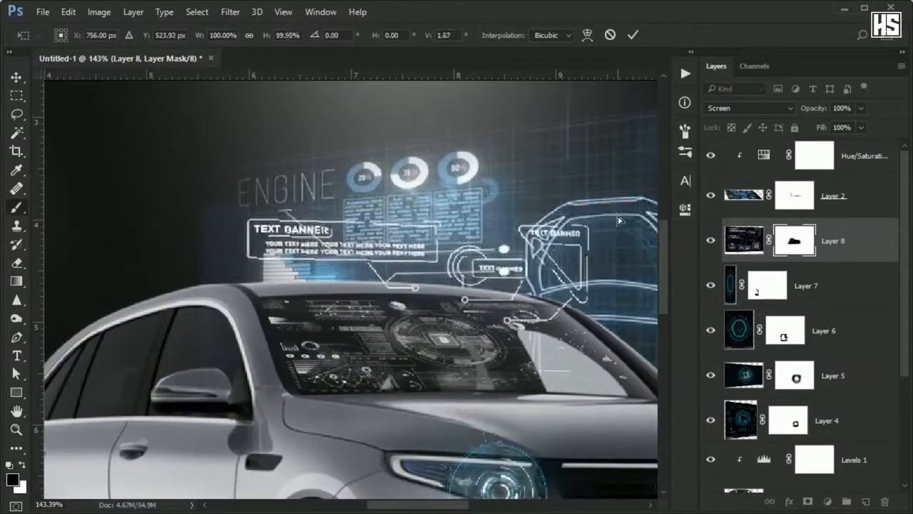
{"action": "left_click_drag", "start_coordinate": [580, 261], "coordinate": [564, 283]}
{"action": "scroll", "coordinate": [439, 303], "scroll_direction": "down", "scroll_amount": 7}
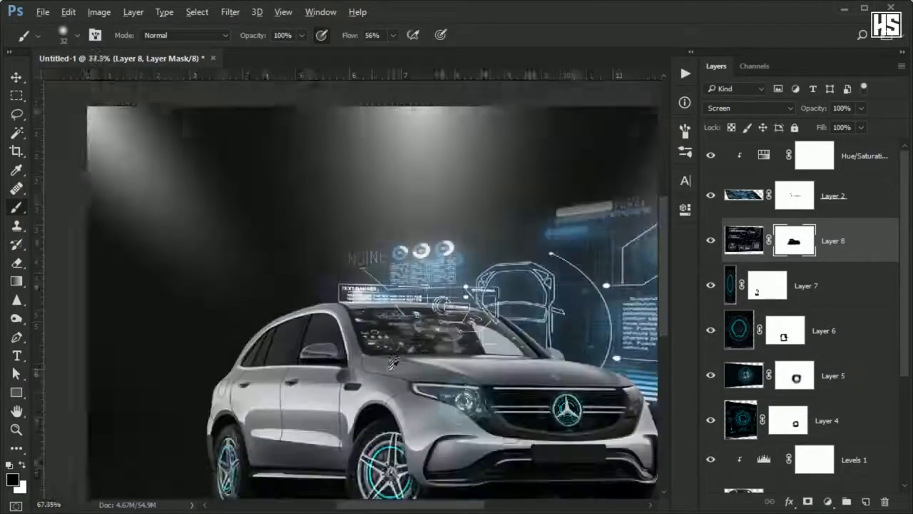
Step: Lower the opacity of the background HUD in Layer 3 to 54%
{"action": "scroll", "coordinate": [401, 339], "scroll_direction": "up", "scroll_amount": 8}
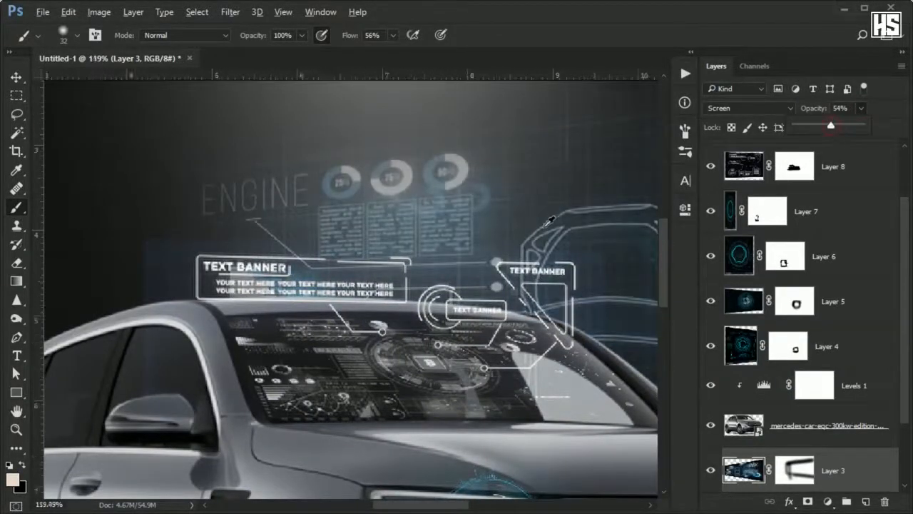
{"action": "scroll", "coordinate": [549, 222], "scroll_direction": "down", "scroll_amount": 5}
{"action": "left_click_drag", "start_coordinate": [412, 291], "coordinate": [298, 315]}
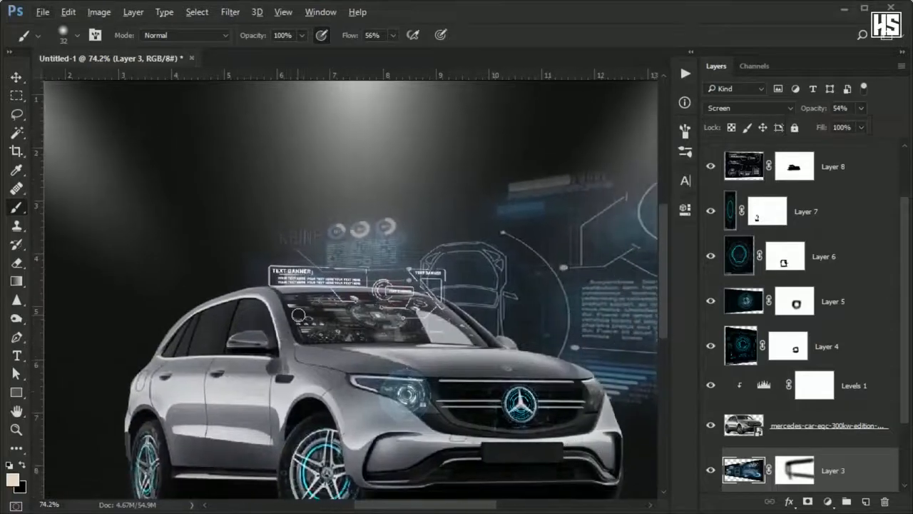
Step: Paste the text banner image again above Layer 8, set it to Screen and add a layer mask
{"action": "left_click", "coordinate": [851, 179]}
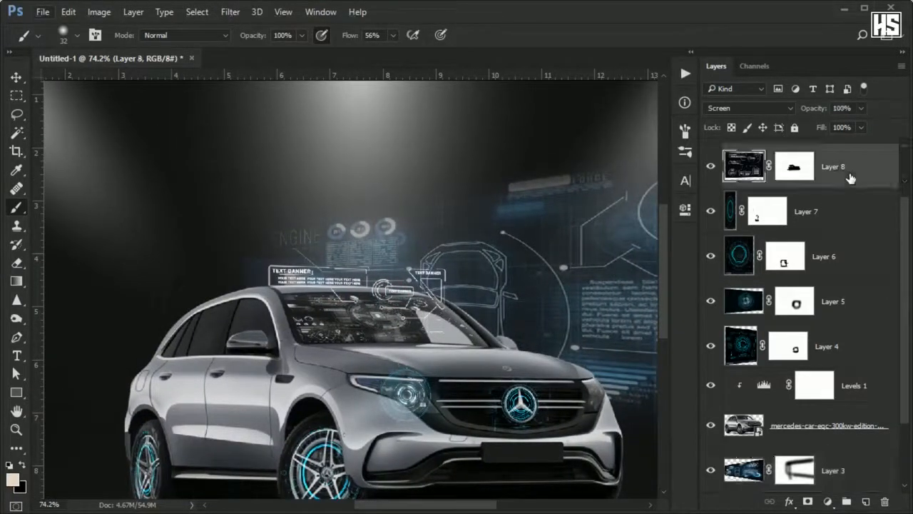
{"action": "key", "text": "ctrl+v"}
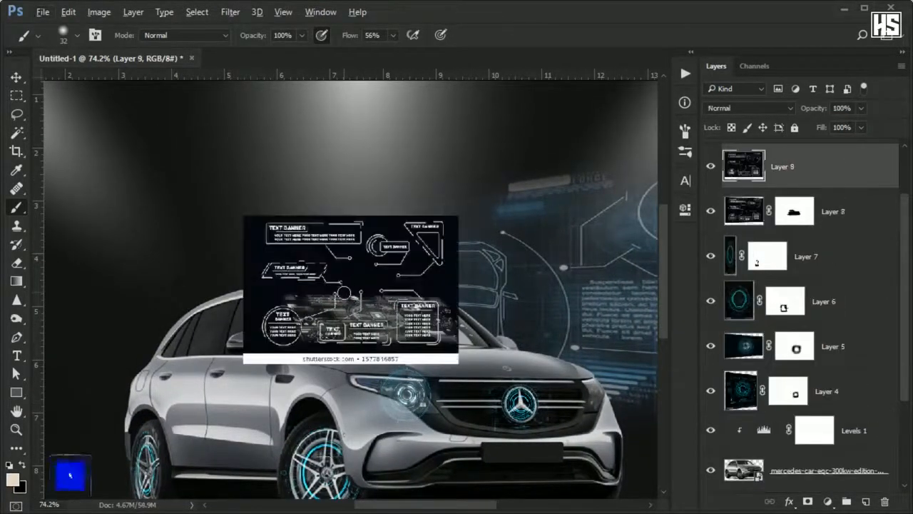
{"action": "scroll", "coordinate": [350, 286], "scroll_direction": "up", "scroll_amount": 4}
{"action": "left_click", "coordinate": [753, 108]}
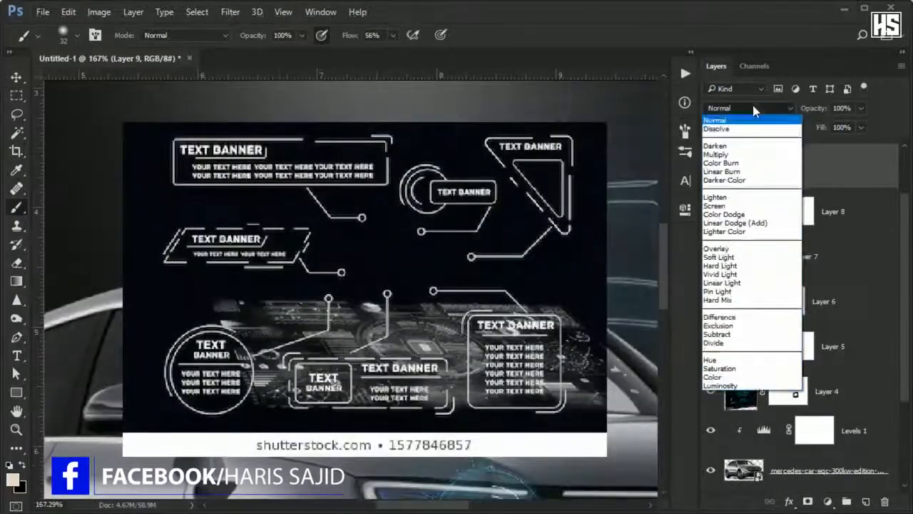
{"action": "left_click", "coordinate": [722, 207]}
{"action": "left_click", "coordinate": [807, 502]}
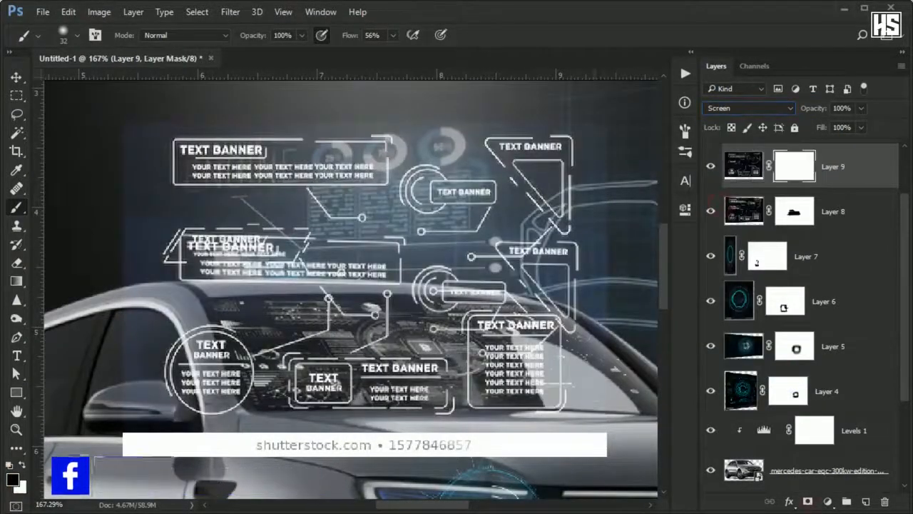
Step: Move Layer 9 over the side windows and mask out everything except the small slanted text banner
{"action": "left_click_drag", "start_coordinate": [430, 275], "coordinate": [555, 195]}
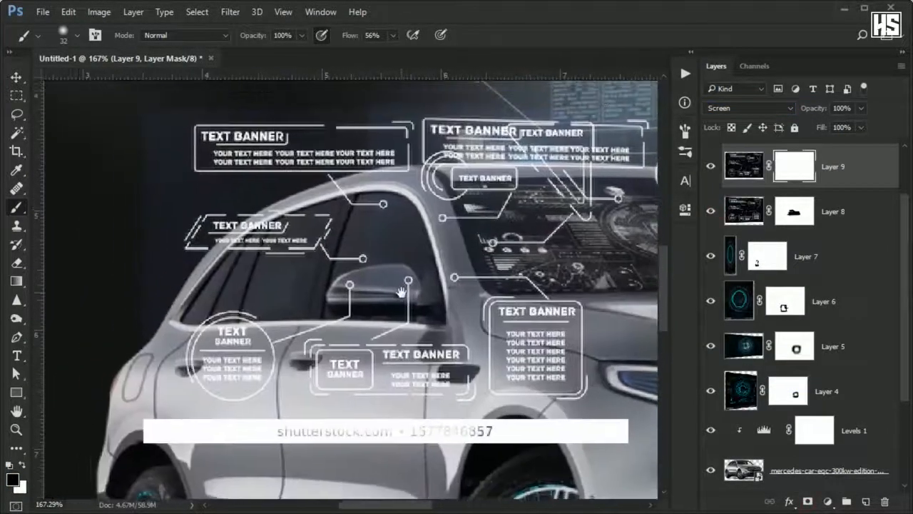
{"action": "key", "text": "m"}
{"action": "mouse_move", "coordinate": [171, 190]}
{"action": "left_mouse_down"}
{"action": "mouse_move", "coordinate": [331, 276]}
{"action": "mouse_move", "coordinate": [377, 277]}
{"action": "left_mouse_up"}
{"action": "key", "text": "b"}
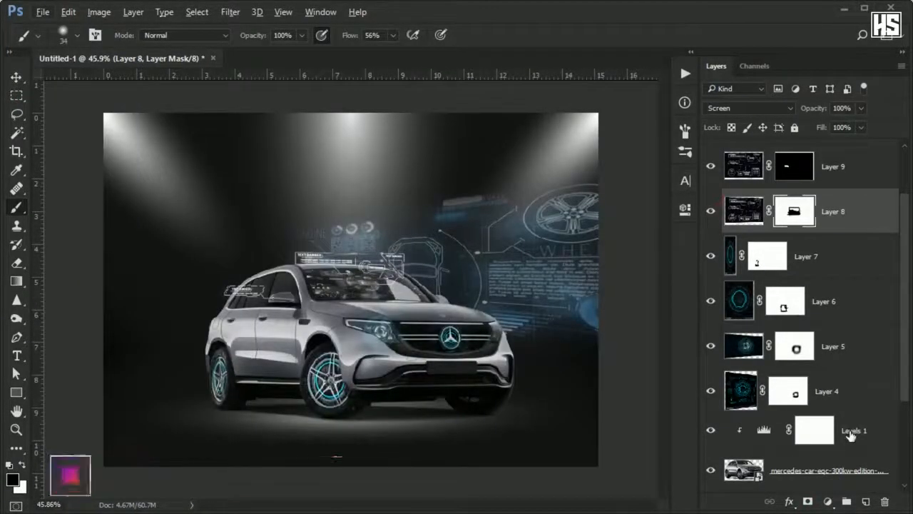
Step: Stretch the background HUD in Layer 3 vertically so its upper edge reaches the canvas's top edge, shifting it slightly downward
{"action": "left_click", "coordinate": [861, 392]}
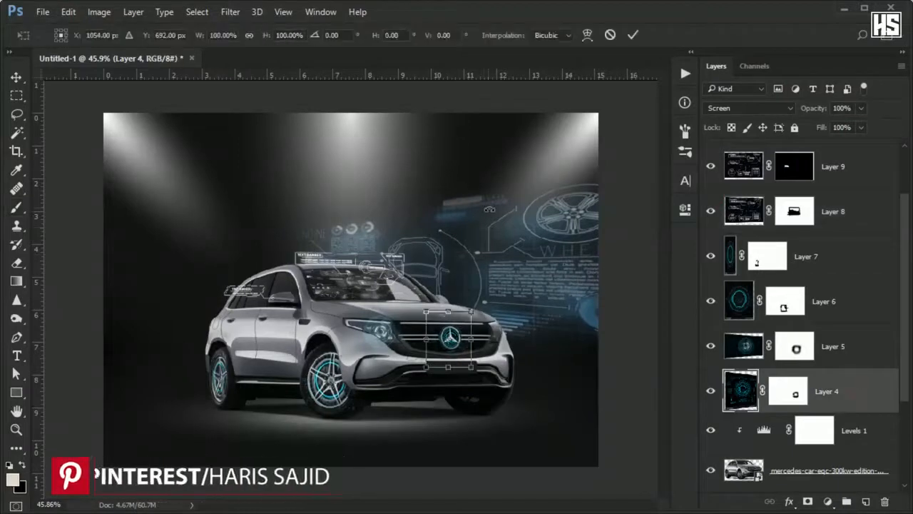
{"action": "scroll", "coordinate": [844, 457], "scroll_direction": "down", "scroll_amount": 3}
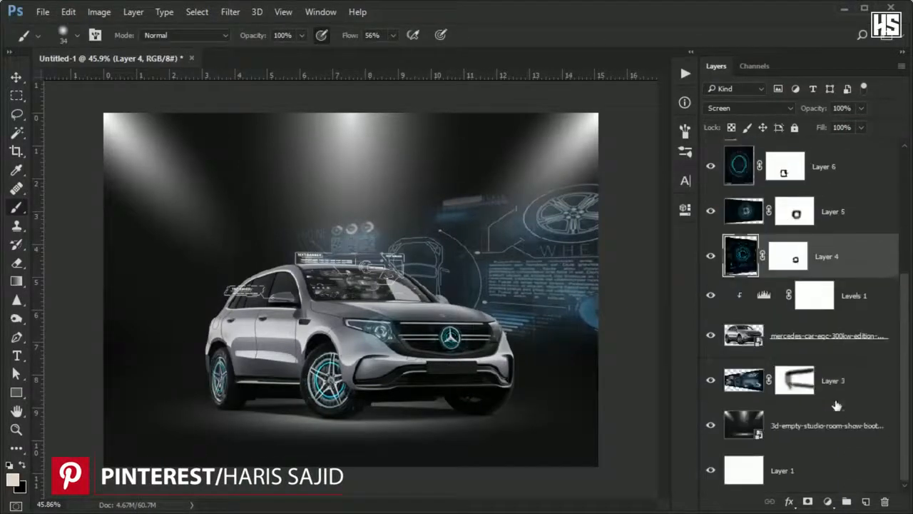
{"action": "left_click", "coordinate": [827, 380]}
{"action": "key", "text": "ctrl+t"}
{"action": "left_click_drag", "start_coordinate": [469, 153], "coordinate": [472, 113]}
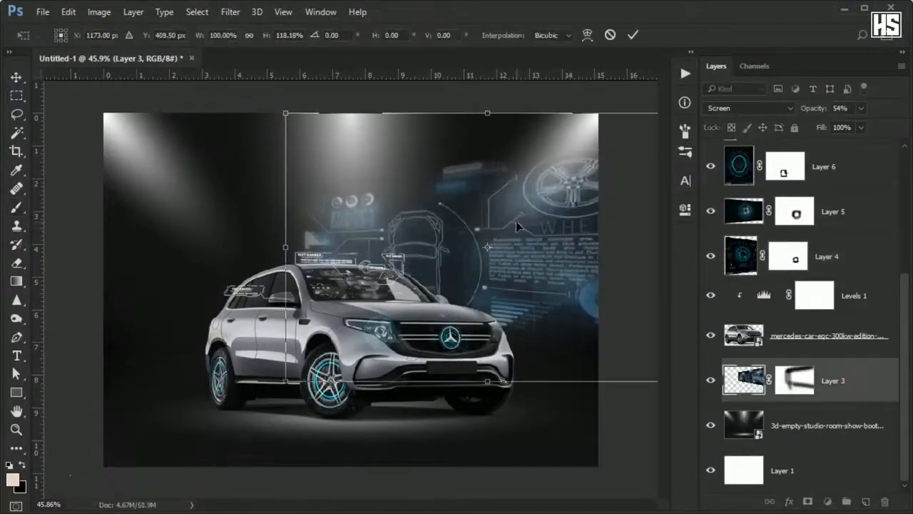
{"action": "left_click_drag", "start_coordinate": [528, 217], "coordinate": [528, 228]}
{"action": "left_click_drag", "start_coordinate": [487, 122], "coordinate": [487, 113]}
{"action": "key", "text": "Return"}
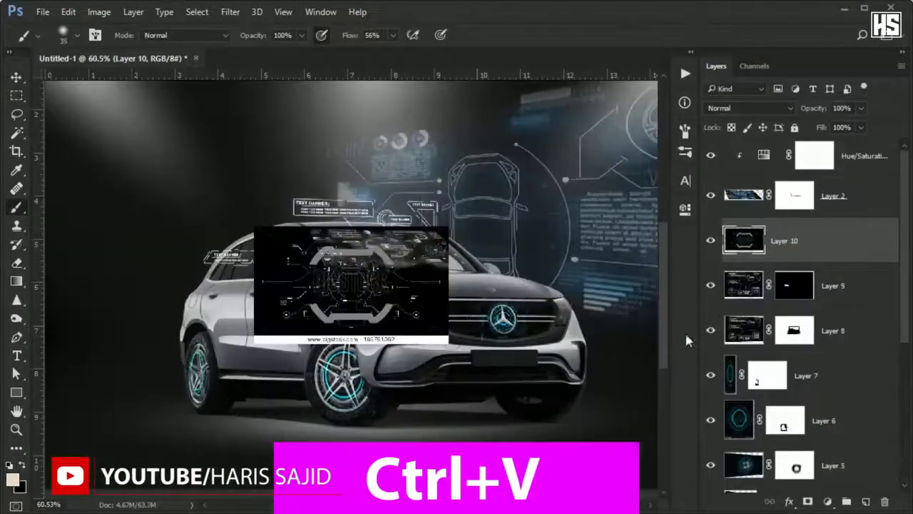
Step: Set the circuit-frame HUD in Layer 10 to Screen and move it over the front grille
{"action": "left_click", "coordinate": [756, 108]}
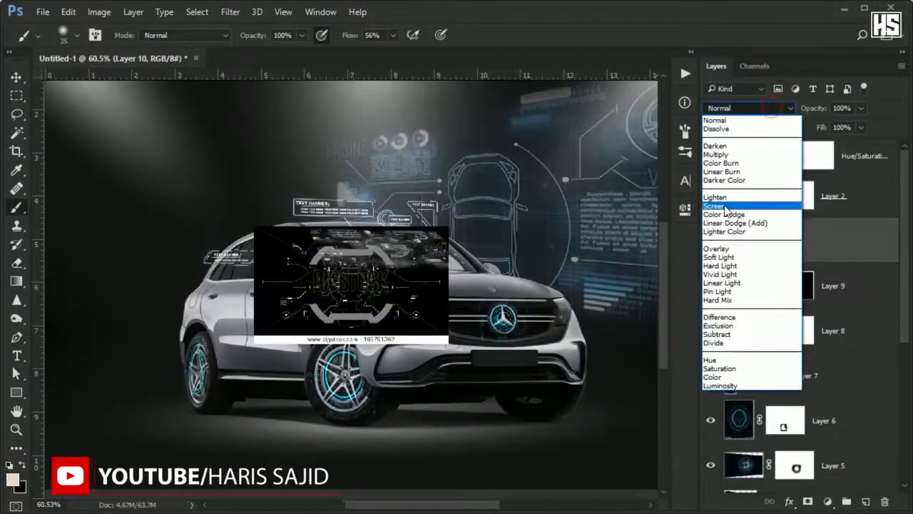
{"action": "left_click", "coordinate": [750, 206]}
{"action": "left_click_drag", "start_coordinate": [388, 307], "coordinate": [541, 344]}
{"action": "scroll", "coordinate": [541, 344], "scroll_direction": "up", "scroll_amount": 4}
Step: Distort Layer 10 in perspective by about 2.54° vertically to follow the grille, and nudge it into alignment with the emblem
{"action": "key", "text": "ctrl+t"}
{"action": "right_click", "coordinate": [540, 344]}
{"action": "left_click", "coordinate": [571, 408]}
{"action": "left_click_drag", "start_coordinate": [637, 215], "coordinate": [636, 228]}
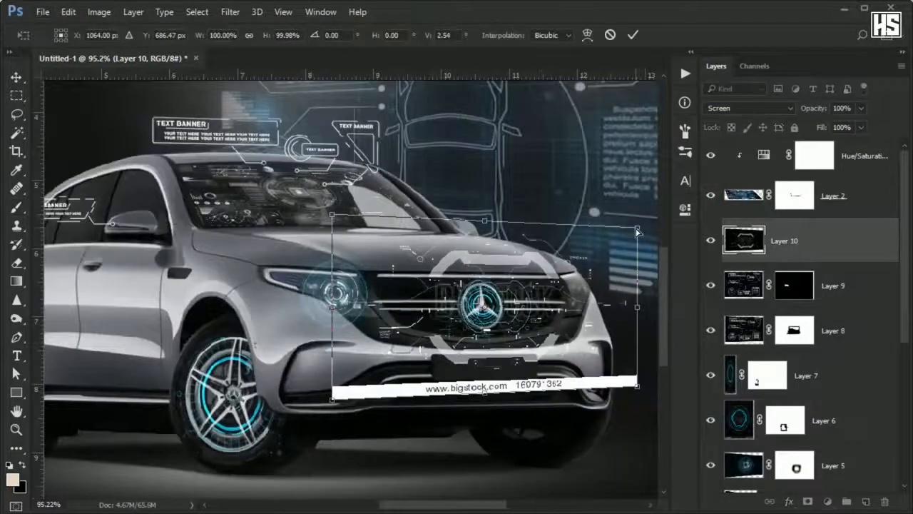
{"action": "left_click_drag", "start_coordinate": [601, 261], "coordinate": [588, 262]}
{"action": "key", "text": "Return"}
{"action": "key", "text": "b"}
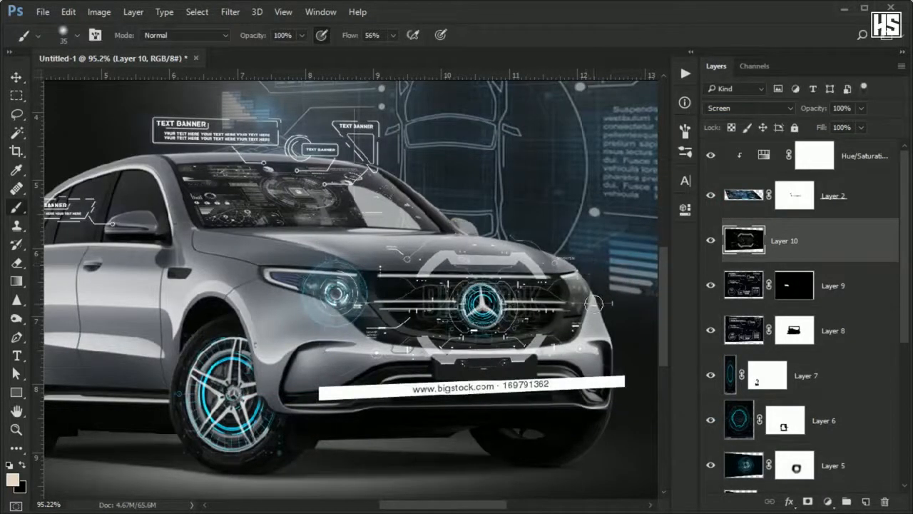
{"action": "key", "text": "ctrl+Up"}
{"action": "key", "text": "ctrl+Up"}
{"action": "key", "text": "ctrl+Up"}
{"action": "key", "text": "ctrl+Up"}
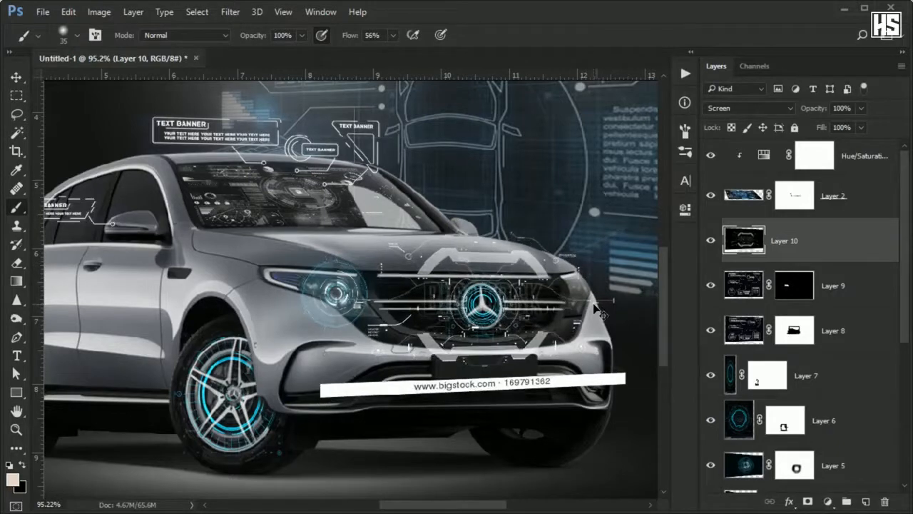
Step: Mask Layer 10 and paint out the watermark strip and outer HUD remnants with a soft 140 px black brush
{"action": "key", "text": "d"}
{"action": "left_click_drag", "start_coordinate": [325, 389], "coordinate": [540, 376]}
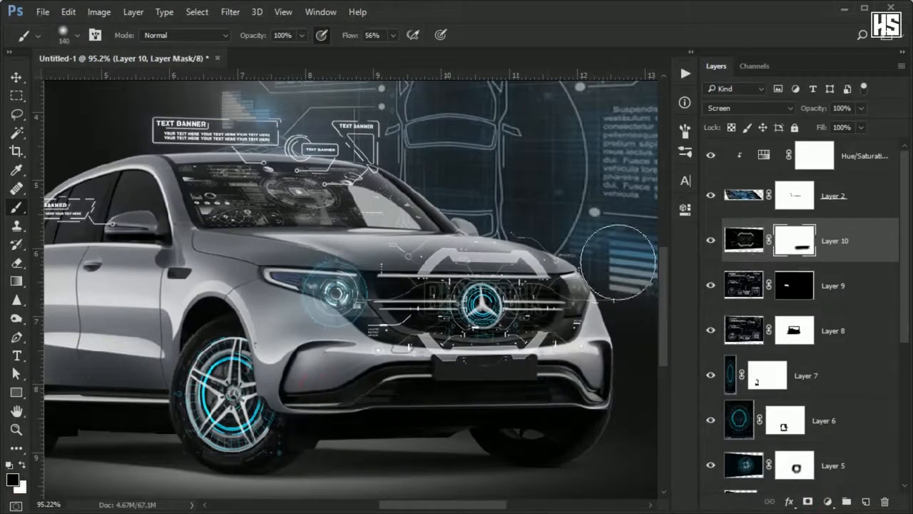
{"action": "key", "text": "x"}
Step: Duplicate the headlight circle HUD in Layer 5 together with its mask
{"action": "left_click", "coordinate": [739, 420]}
{"action": "scroll", "coordinate": [423, 348], "scroll_direction": "down", "scroll_amount": 5}
{"action": "scroll", "coordinate": [440, 376], "scroll_direction": "up", "scroll_amount": 9}
{"action": "left_click", "coordinate": [743, 466]}
{"action": "scroll", "coordinate": [716, 428], "scroll_direction": "down", "scroll_amount": 2}
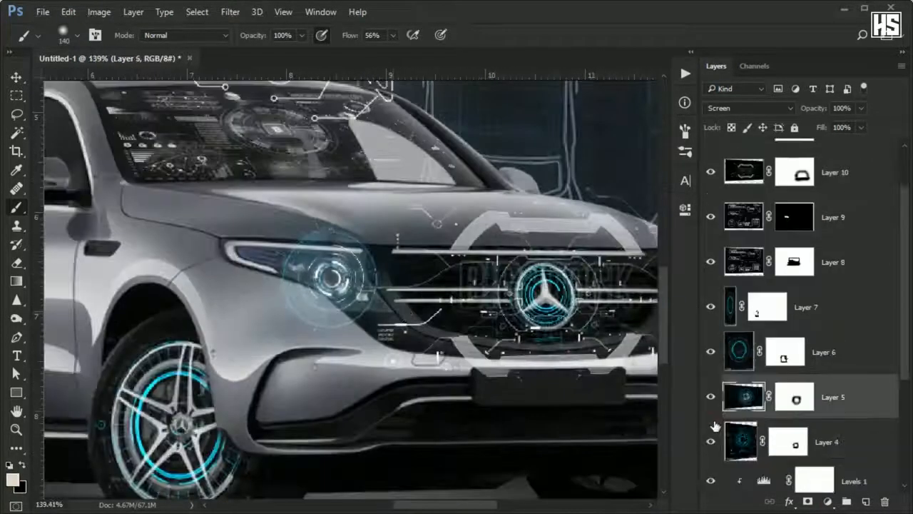
{"action": "scroll", "coordinate": [716, 307], "scroll_direction": "up", "scroll_amount": 2}
{"action": "key", "text": "ctrl+j"}
Step: Move the duplicated circle HUD onto the car's other headlight and narrow it to about 84% width
{"action": "left_click_drag", "start_coordinate": [546, 294], "coordinate": [296, 300]}
{"action": "key", "text": "ctrl+t"}
{"action": "left_click_drag", "start_coordinate": [84, 287], "coordinate": [425, 277]}
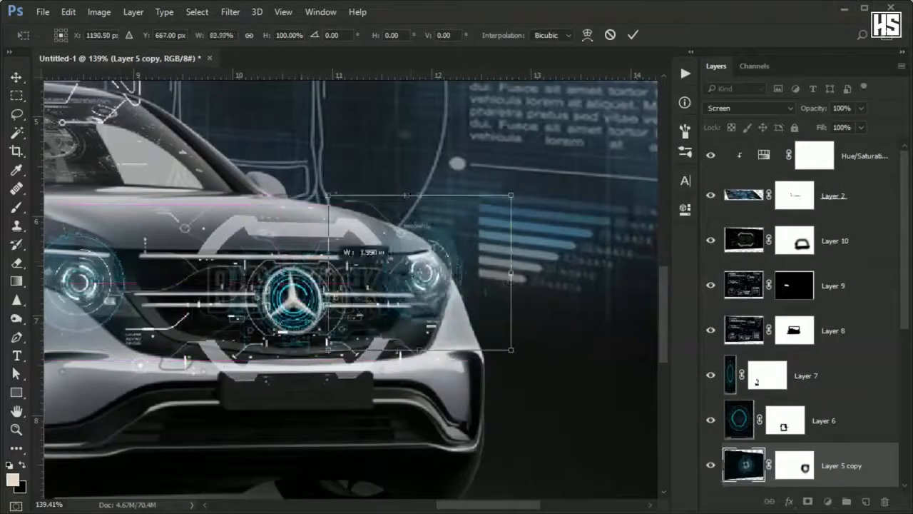
{"action": "key", "text": "Return"}
{"action": "scroll", "coordinate": [378, 296], "scroll_direction": "down", "scroll_amount": 8}
{"action": "scroll", "coordinate": [267, 342], "scroll_direction": "down", "scroll_amount": 2}
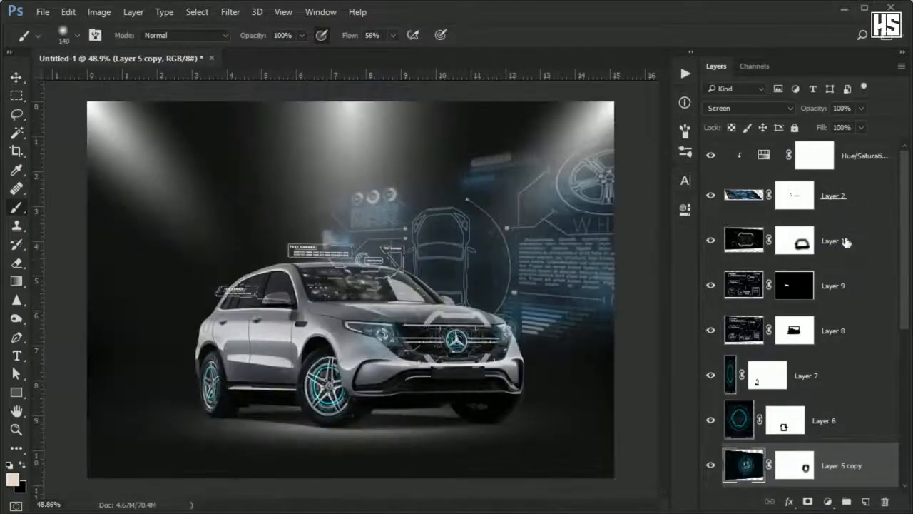
Step: Duplicate Layer 9 with its mask and move the copied text banner down onto the front wheel
{"action": "left_click", "coordinate": [844, 283]}
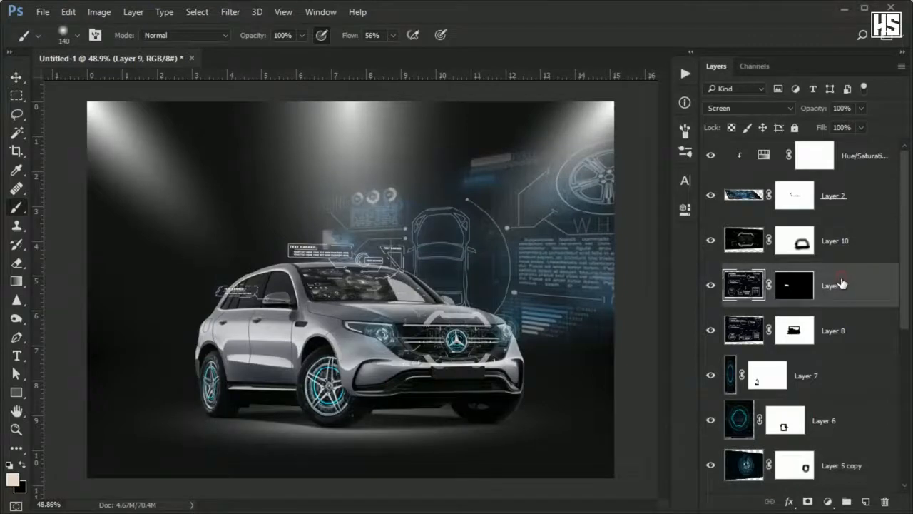
{"action": "key", "text": "ctrl+j"}
{"action": "key", "text": "ctrl+t"}
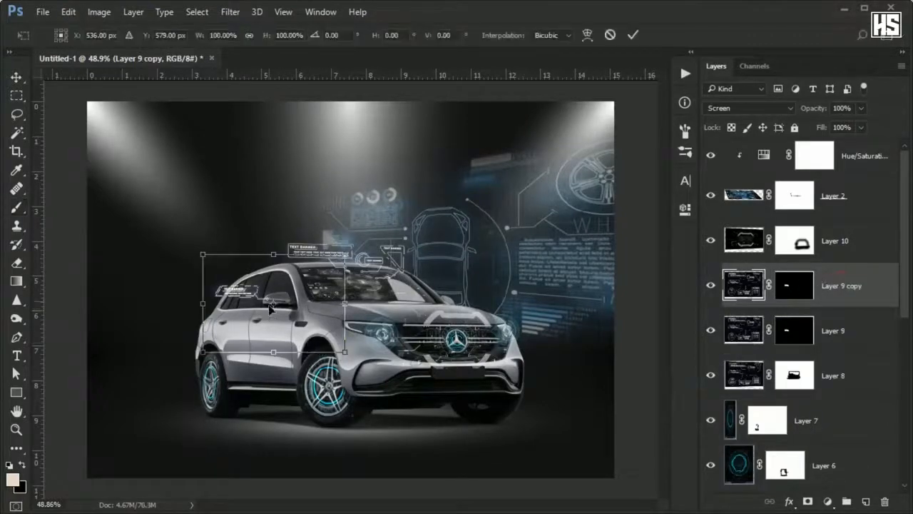
{"action": "mouse_move", "coordinate": [254, 314]}
{"action": "left_mouse_down"}
{"action": "mouse_move", "coordinate": [281, 343]}
{"action": "mouse_move", "coordinate": [293, 390]}
{"action": "mouse_move", "coordinate": [311, 397]}
{"action": "left_mouse_up"}
{"action": "key", "text": "Return"}
{"action": "scroll", "coordinate": [308, 376], "scroll_direction": "up", "scroll_amount": 5}
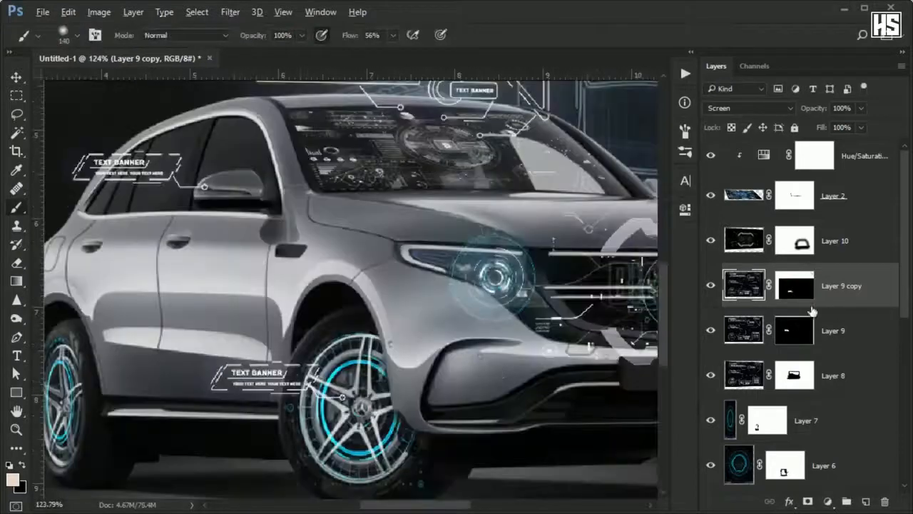
Step: Reveal the two-part text banner in the Layer 9 copy's mask and paint out the slanted banner with black
{"action": "left_click", "coordinate": [792, 286], "text": "shift"}
{"action": "left_click_drag", "start_coordinate": [300, 446], "coordinate": [302, 372]}
{"action": "scroll", "coordinate": [301, 373], "scroll_direction": "up", "scroll_amount": 4}
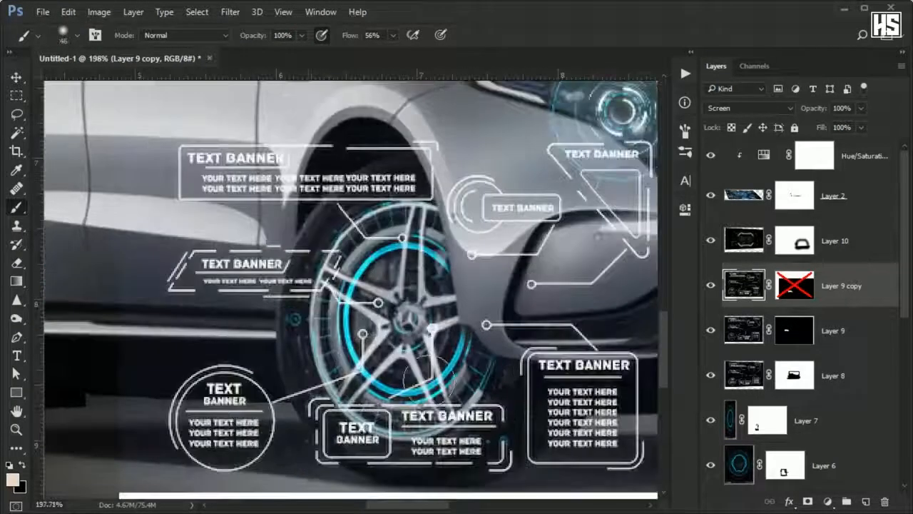
{"action": "left_click_drag", "start_coordinate": [421, 346], "coordinate": [377, 308]}
{"action": "key", "text": "m"}
{"action": "mouse_move", "coordinate": [259, 276]}
{"action": "left_mouse_down"}
{"action": "mouse_move", "coordinate": [342, 371]}
{"action": "mouse_move", "coordinate": [476, 443]}
{"action": "left_mouse_up"}
{"action": "left_click", "coordinate": [790, 285]}
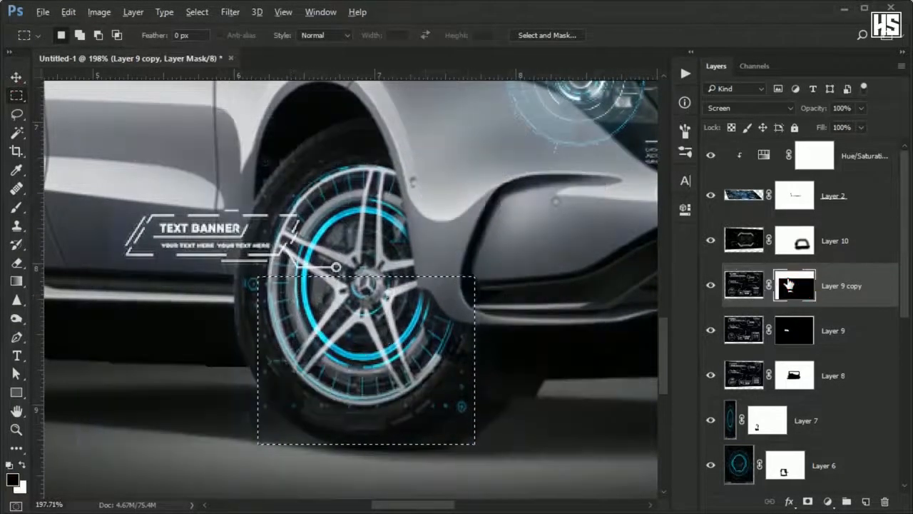
{"action": "key", "text": "ctrl+BackSpace"}
{"action": "key", "text": "ctrl+d"}
{"action": "key", "text": "b"}
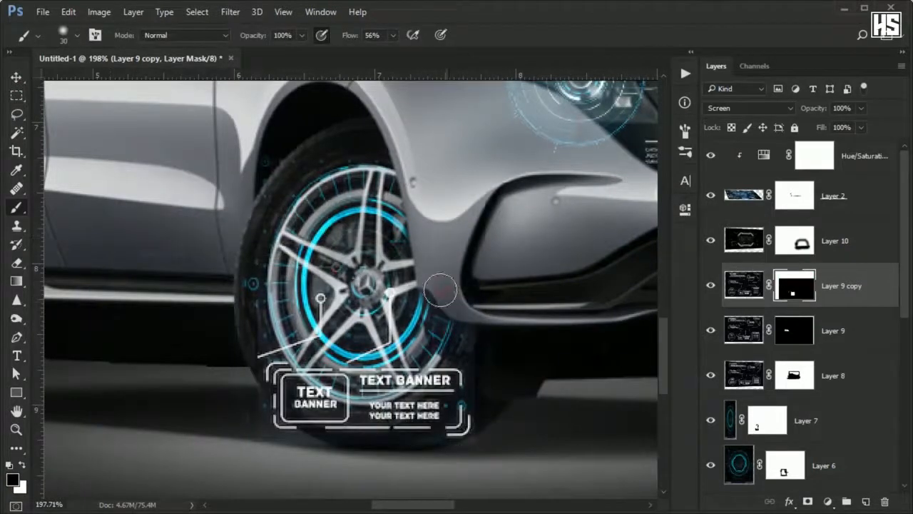
Step: Move the two-part banner onto the bumper below the emblem and stretch a copied piece of its connector line to about 229% height
{"action": "scroll", "coordinate": [301, 288], "scroll_direction": "down", "scroll_amount": 5}
{"action": "left_click_drag", "start_coordinate": [340, 371], "coordinate": [591, 308]}
{"action": "left_click_drag", "start_coordinate": [594, 303], "coordinate": [349, 342]}
{"action": "left_click_drag", "start_coordinate": [362, 333], "coordinate": [426, 334]}
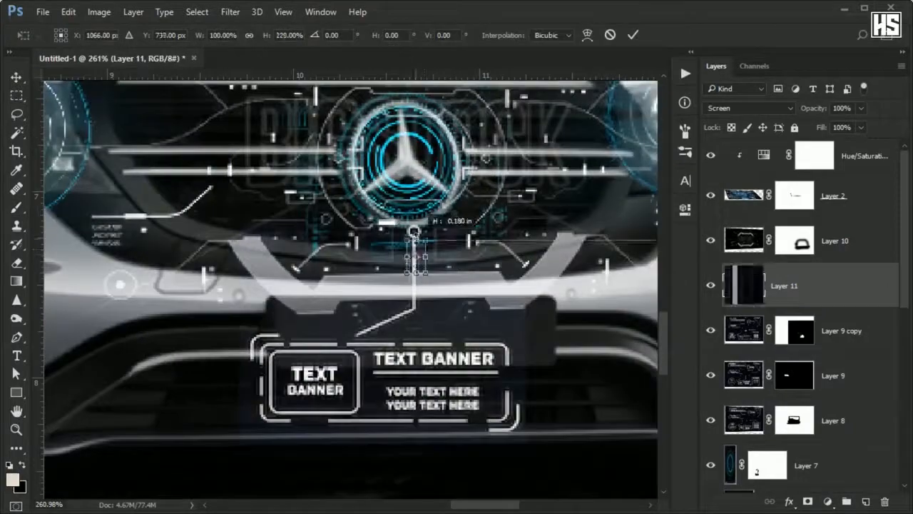
Step: Merge the connector piece with the bumper banner and set the merged Layer 11 to Screen blending
{"action": "key", "text": "m"}
{"action": "left_click", "coordinate": [749, 107]}
{"action": "left_click", "coordinate": [735, 227]}
{"action": "scroll", "coordinate": [365, 261], "scroll_direction": "down", "scroll_amount": 15}
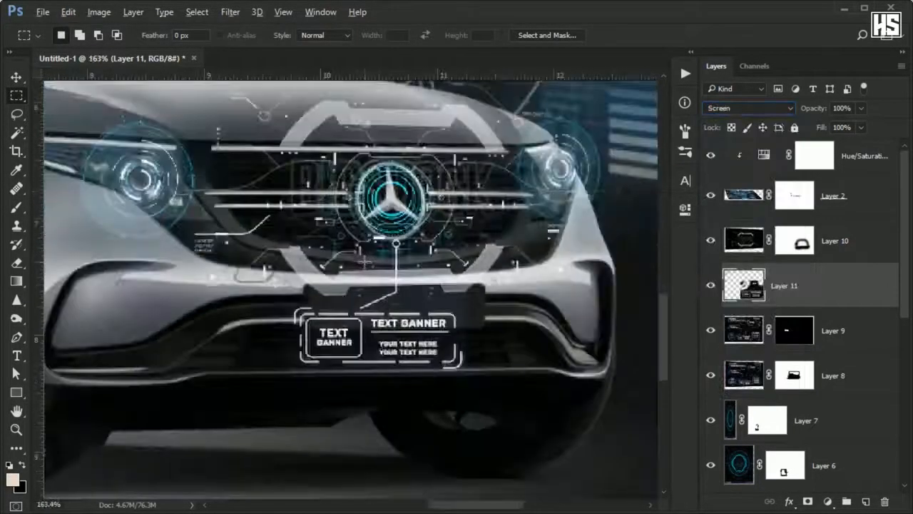
Step: Duplicate Layer 9 again and reveal the triangular text banner over the windshield in the copy's mask
{"action": "left_click_drag", "start_coordinate": [365, 262], "coordinate": [378, 274]}
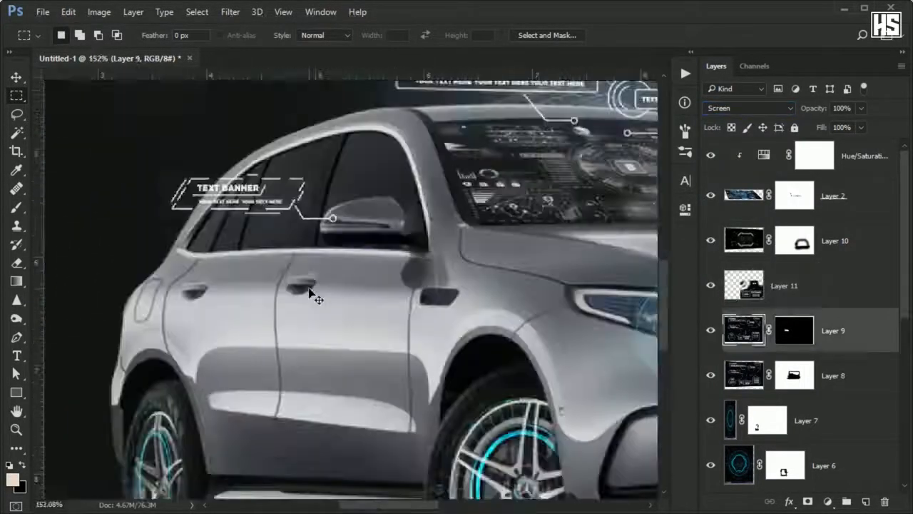
{"action": "key", "text": "ctrl+j"}
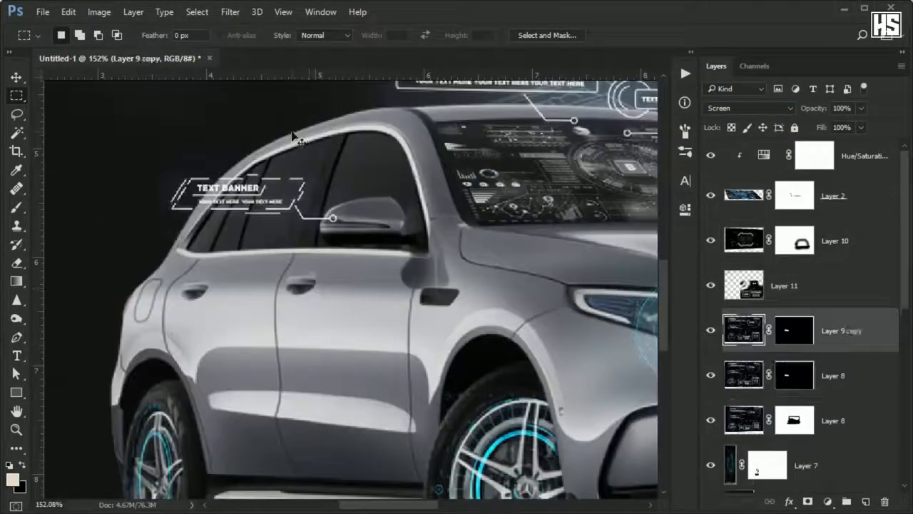
{"action": "left_click", "coordinate": [796, 335], "text": "shift"}
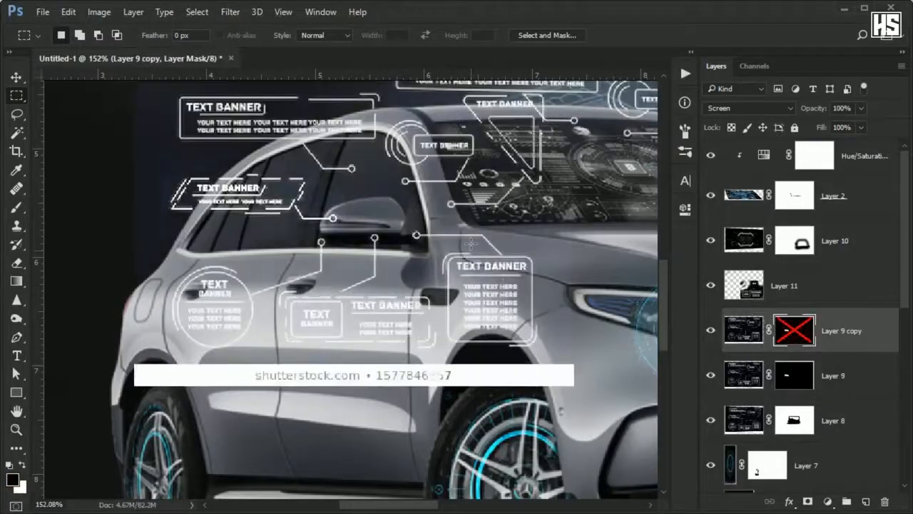
{"action": "left_click_drag", "start_coordinate": [452, 209], "coordinate": [419, 255]}
{"action": "left_click_drag", "start_coordinate": [413, 279], "coordinate": [384, 285]}
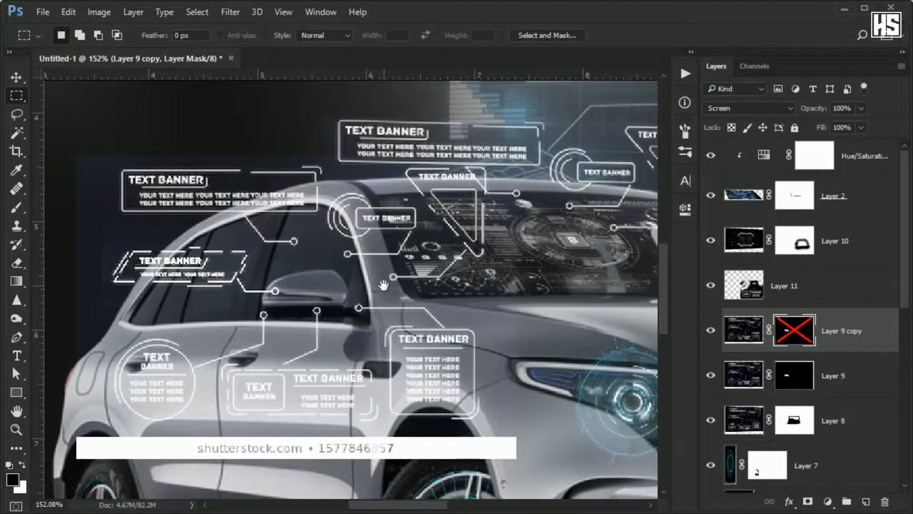
{"action": "scroll", "coordinate": [477, 187], "scroll_direction": "up", "scroll_amount": 5}
{"action": "left_click_drag", "start_coordinate": [293, 128], "coordinate": [624, 389]}
{"action": "left_click", "coordinate": [794, 328], "text": "shift"}
{"action": "key", "text": "Delete"}
{"action": "key", "text": "ctrl+d"}
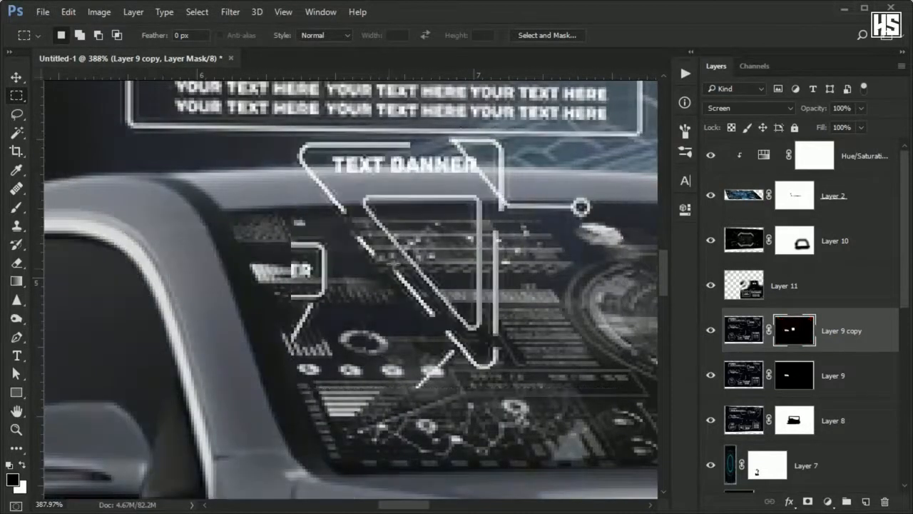
Step: Paint out the stray HUD fragments beside the triangular banner on the mask with a 12 px black brush
{"action": "key", "text": "b"}
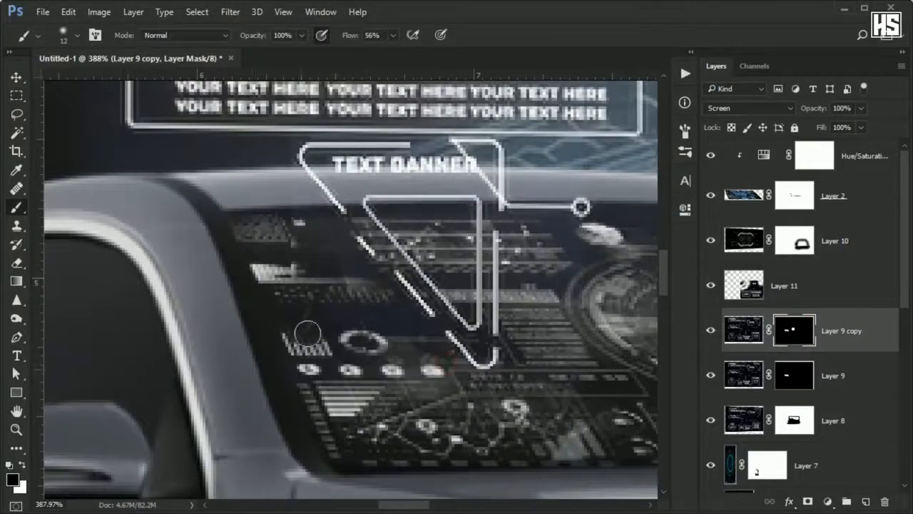
{"action": "scroll", "coordinate": [145, 153], "scroll_direction": "down", "scroll_amount": 2}
{"action": "left_click_drag", "start_coordinate": [342, 307], "coordinate": [424, 227]}
Step: Move the triangular text banner onto the car's front door, just below the side mirror
{"action": "left_click_drag", "start_coordinate": [471, 199], "coordinate": [143, 331]}
{"action": "left_click_drag", "start_coordinate": [213, 316], "coordinate": [449, 168]}
{"action": "left_click_drag", "start_coordinate": [383, 214], "coordinate": [381, 240]}
{"action": "key", "text": "ctrl+t"}
{"action": "key", "text": "Return"}
{"action": "key", "text": "b"}
{"action": "scroll", "coordinate": [403, 292], "scroll_direction": "down", "scroll_amount": 6}
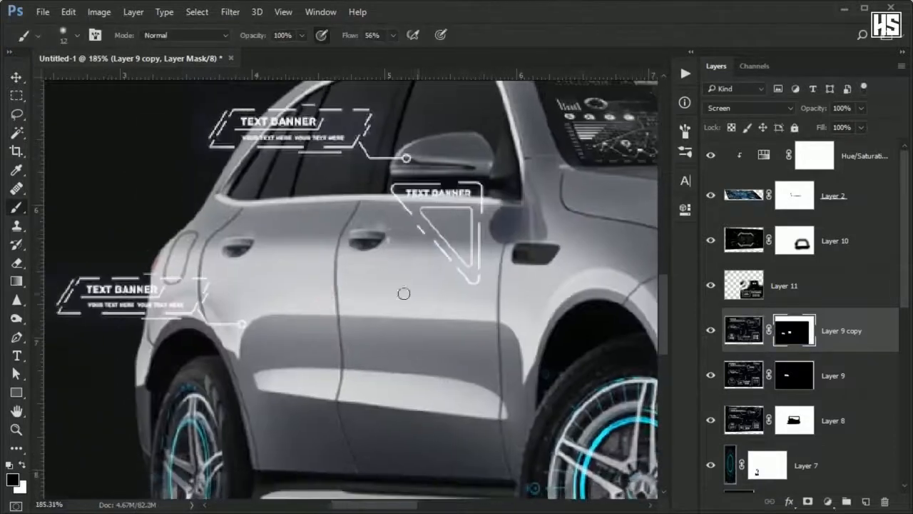
Step: Paste the loading bars HUD image, set its blend mode to Screen and add a layer mask
{"action": "key", "text": "ctrl+v"}
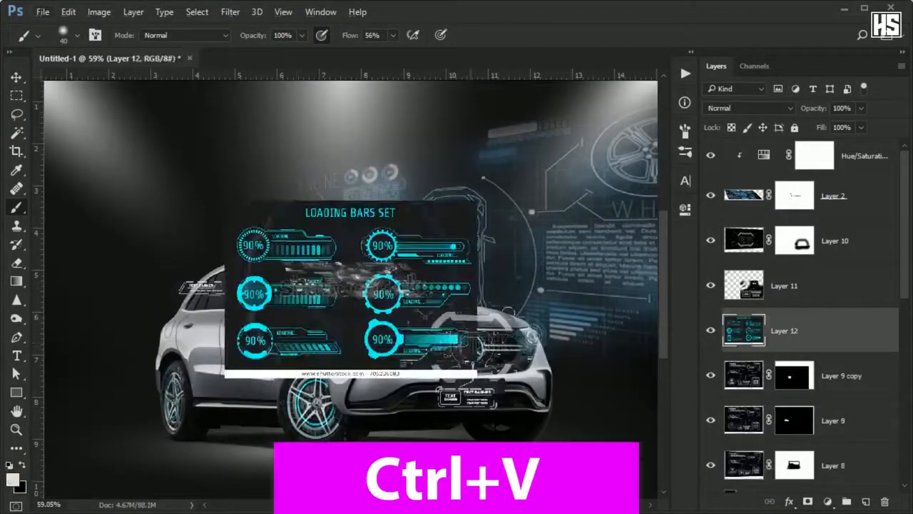
{"action": "scroll", "coordinate": [369, 334], "scroll_direction": "up", "scroll_amount": 2}
{"action": "left_click", "coordinate": [746, 108]}
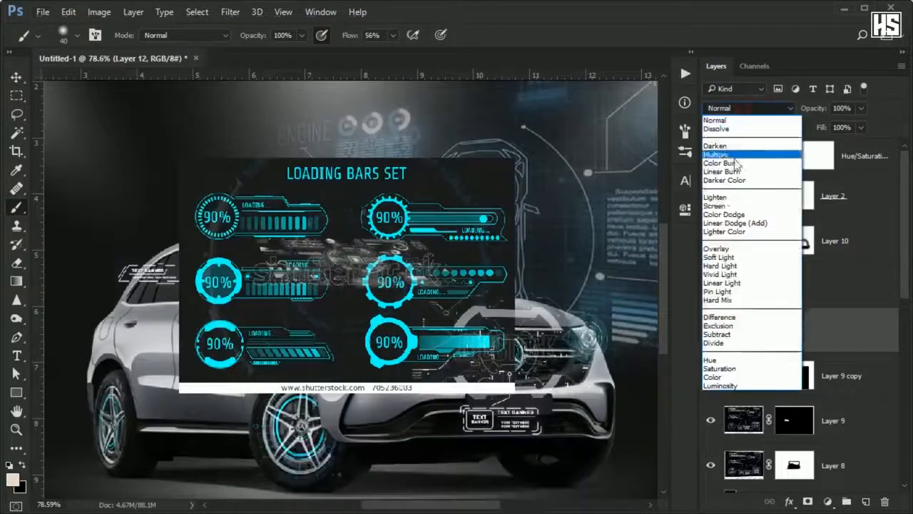
{"action": "left_click", "coordinate": [727, 209]}
{"action": "left_click", "coordinate": [808, 501]}
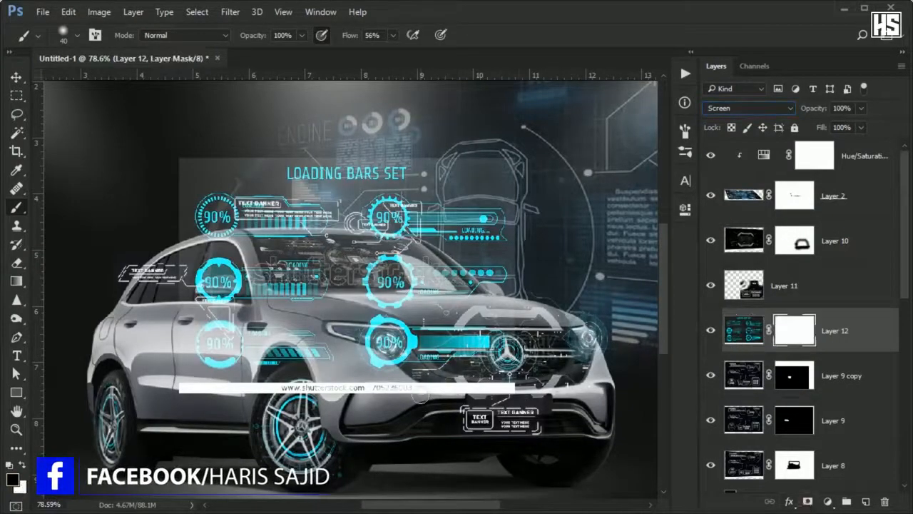
Step: Mask out everything in Layer 12 except the first 90% loading bar by filling the inverted rectangular selection with black
{"action": "scroll", "coordinate": [428, 372], "scroll_direction": "up", "scroll_amount": 3}
{"action": "left_click_drag", "start_coordinate": [429, 372], "coordinate": [513, 452]}
{"action": "key", "text": "m"}
{"action": "left_click_drag", "start_coordinate": [95, 116], "coordinate": [340, 230]}
{"action": "key", "text": "ctrl+shift+i"}
{"action": "key", "text": "alt+BackSpace"}
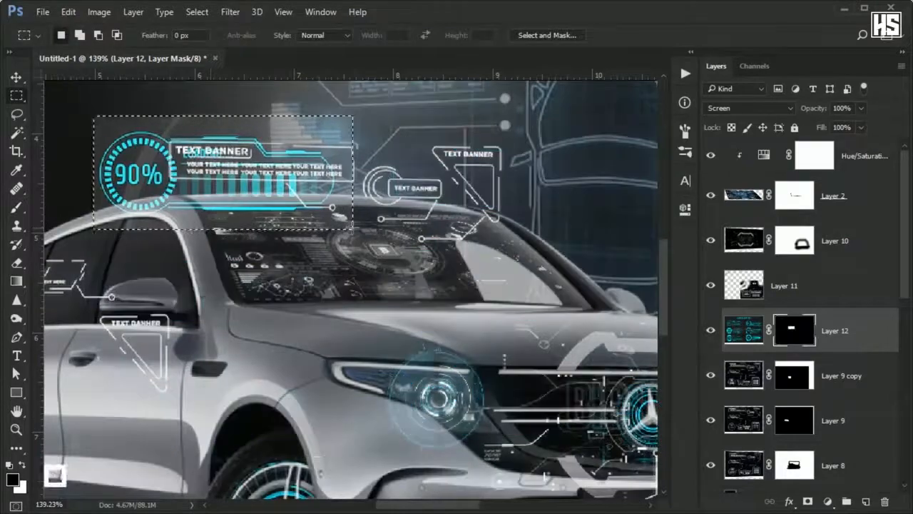
Step: Move the 90% loading bar into the empty area behind the car's rear and scale it to about 86%
{"action": "key", "text": "v"}
{"action": "left_click_drag", "start_coordinate": [360, 182], "coordinate": [154, 261]}
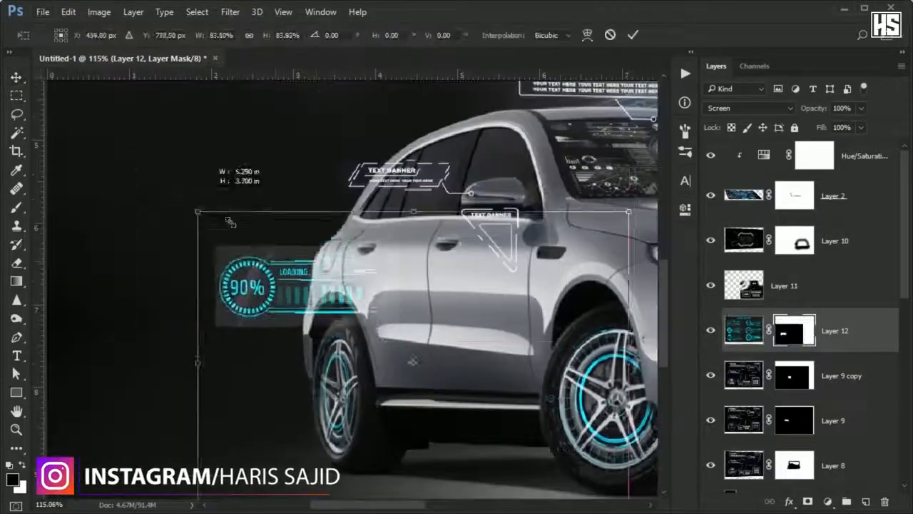
{"action": "left_click_drag", "start_coordinate": [229, 220], "coordinate": [143, 140]}
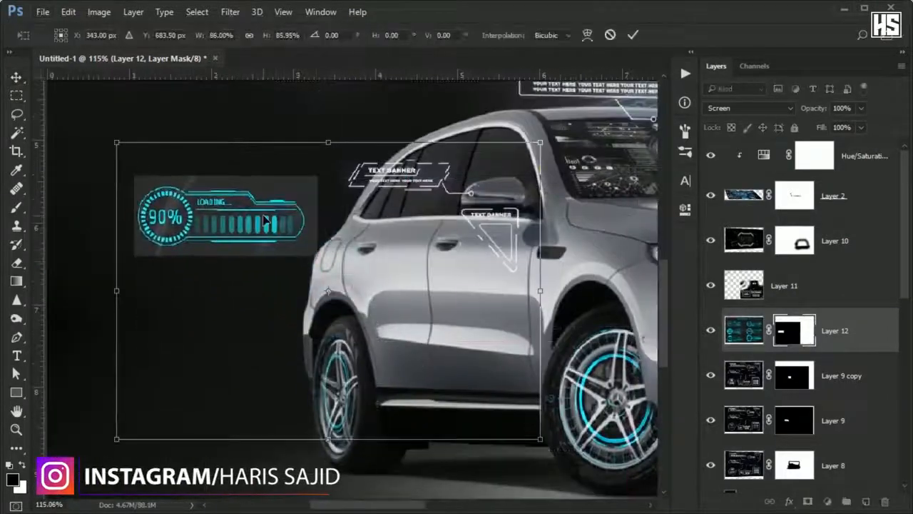
Step: Try other blend modes on Layer 12 and settle on Lighten
{"action": "scroll", "coordinate": [214, 236], "scroll_direction": "up", "scroll_amount": 3}
{"action": "left_click", "coordinate": [749, 108]}
{"action": "left_click", "coordinate": [721, 116]}
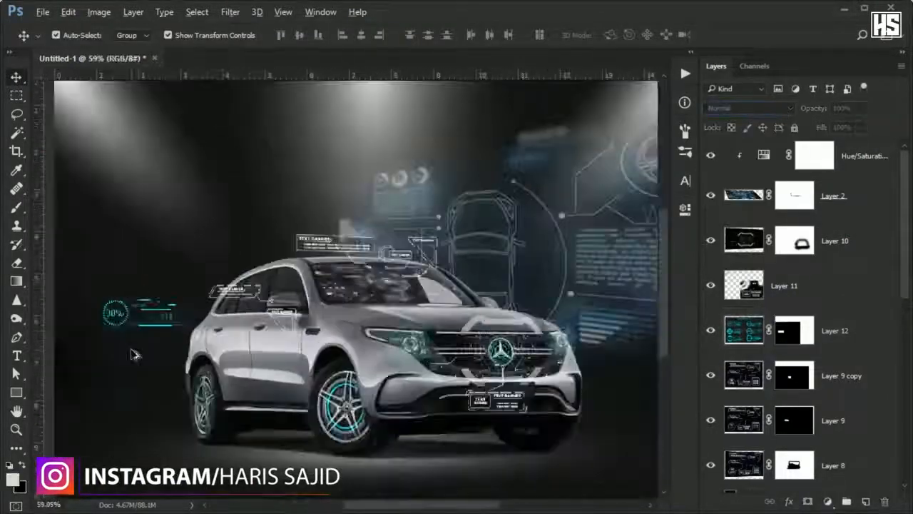
{"action": "left_click", "coordinate": [750, 108]}
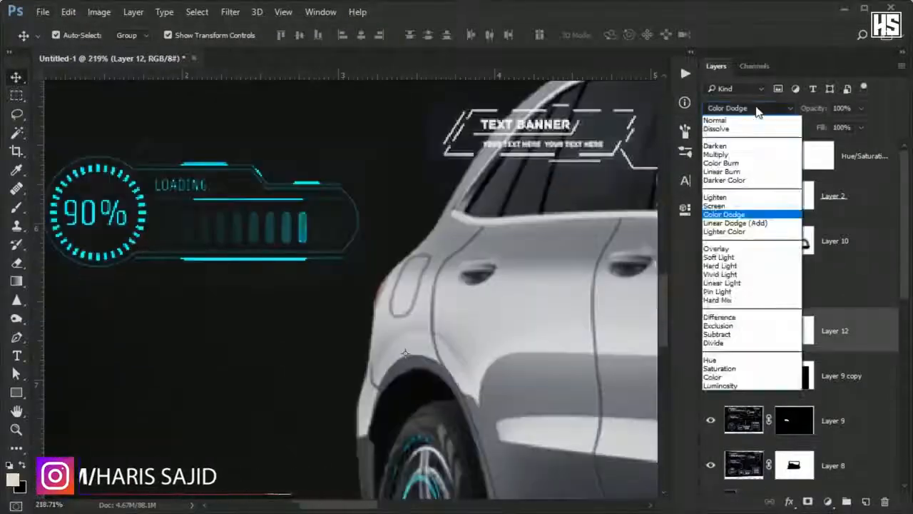
{"action": "left_click", "coordinate": [721, 190]}
{"action": "key", "text": "Down"}
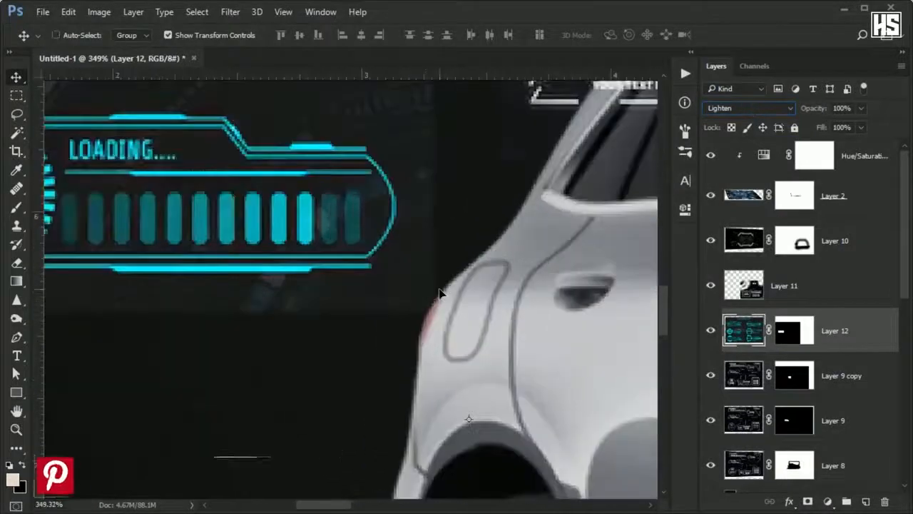
Step: On a new layer, draw a straight 2 px teal line from the loading bar's lower corner to the car's rear
{"action": "key", "text": "ctrl+shift+alt+n"}
{"action": "key", "text": "b"}
{"action": "scroll", "coordinate": [365, 266], "scroll_direction": "up", "scroll_amount": 2}
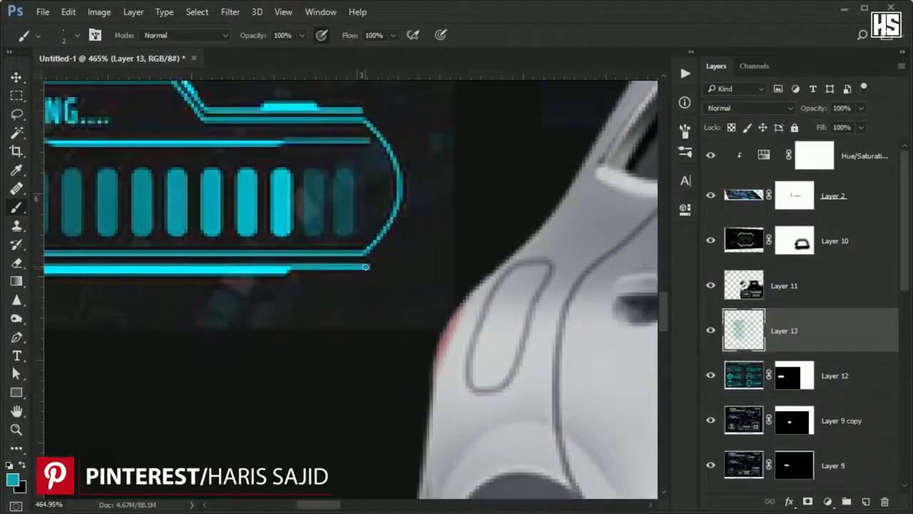
{"action": "left_click", "coordinate": [492, 421], "text": "shift"}
{"action": "scroll", "coordinate": [435, 364], "scroll_direction": "down", "scroll_amount": 4}
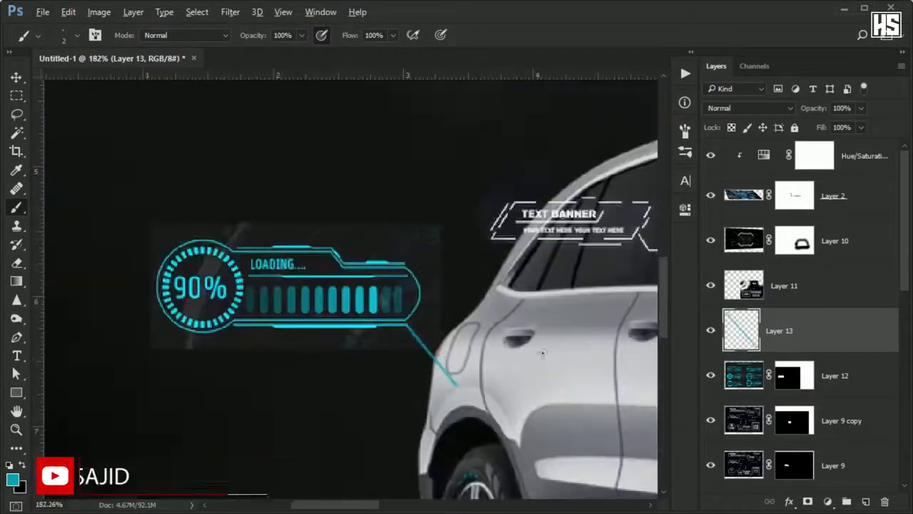
Step: Select Layers 12 and 13 together and nudge the loading bar and its connector line upward
{"action": "left_click", "coordinate": [848, 375], "text": "ctrl"}
{"action": "key", "text": "ctrl+shift+Up"}
{"action": "key", "text": "ctrl+shift+Up"}
{"action": "key", "text": "ctrl+shift+Up"}
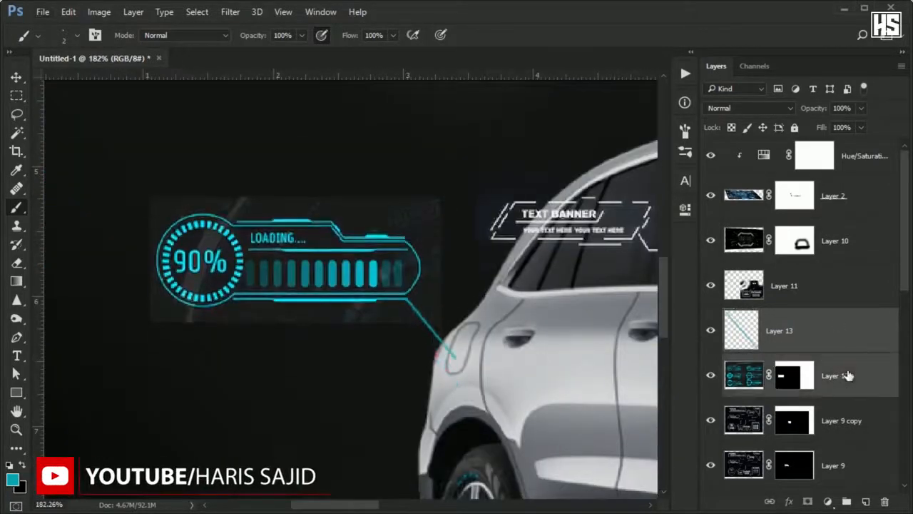
{"action": "scroll", "coordinate": [252, 347], "scroll_direction": "down", "scroll_amount": 5}
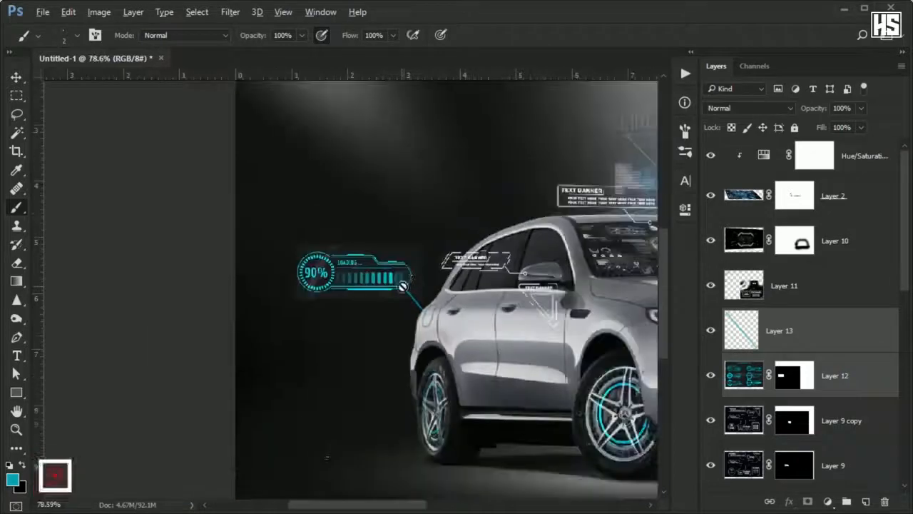
{"action": "scroll", "coordinate": [209, 360], "scroll_direction": "up", "scroll_amount": 2}
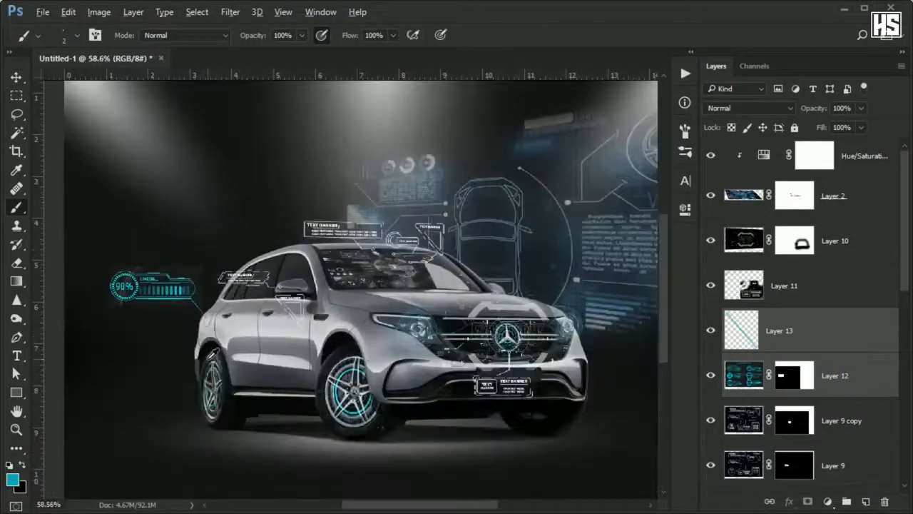
{"action": "left_click_drag", "start_coordinate": [355, 347], "coordinate": [276, 354]}
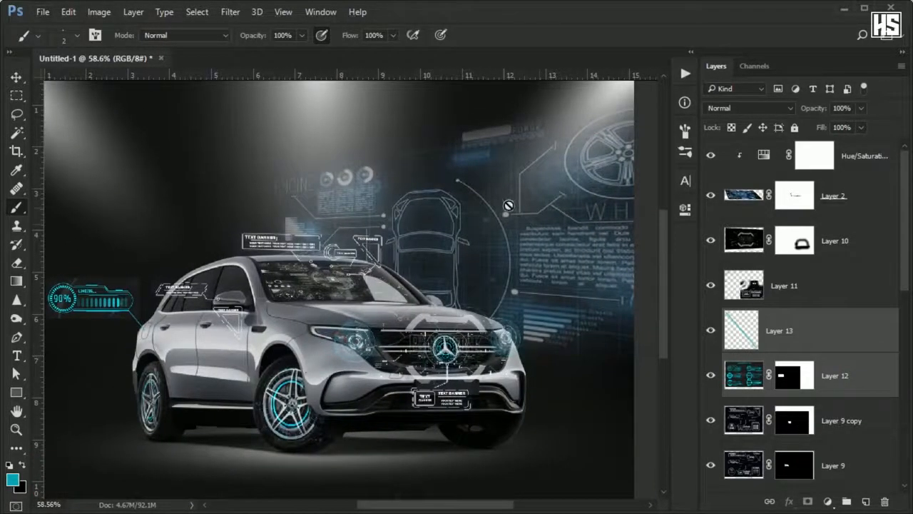
Step: Shift Layer 8's roof text banners slightly up and left, hiding the Layer 3 background HUD only during the adjustment
{"action": "left_click", "coordinate": [508, 205], "text": "ctrl"}
{"action": "left_click", "coordinate": [712, 471]}
{"action": "scroll", "coordinate": [388, 289], "scroll_direction": "down", "scroll_amount": 1}
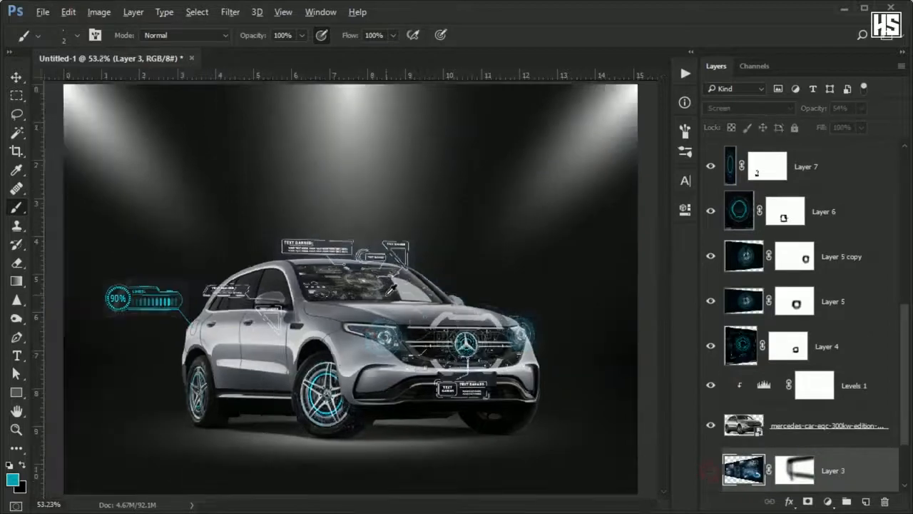
{"action": "scroll", "coordinate": [349, 242], "scroll_direction": "up", "scroll_amount": 13}
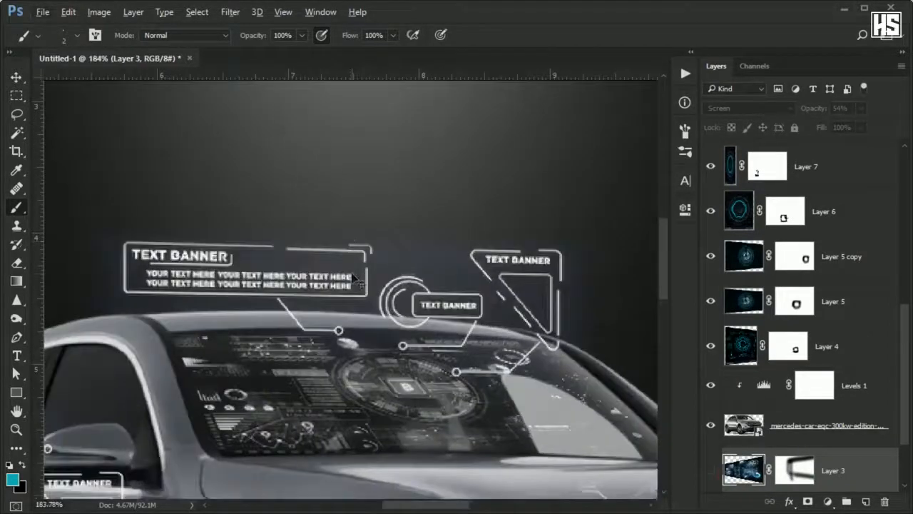
{"action": "left_click_drag", "start_coordinate": [352, 273], "coordinate": [331, 255]}
{"action": "scroll", "coordinate": [349, 243], "scroll_direction": "down", "scroll_amount": 4}
{"action": "scroll", "coordinate": [330, 256], "scroll_direction": "down", "scroll_amount": 9}
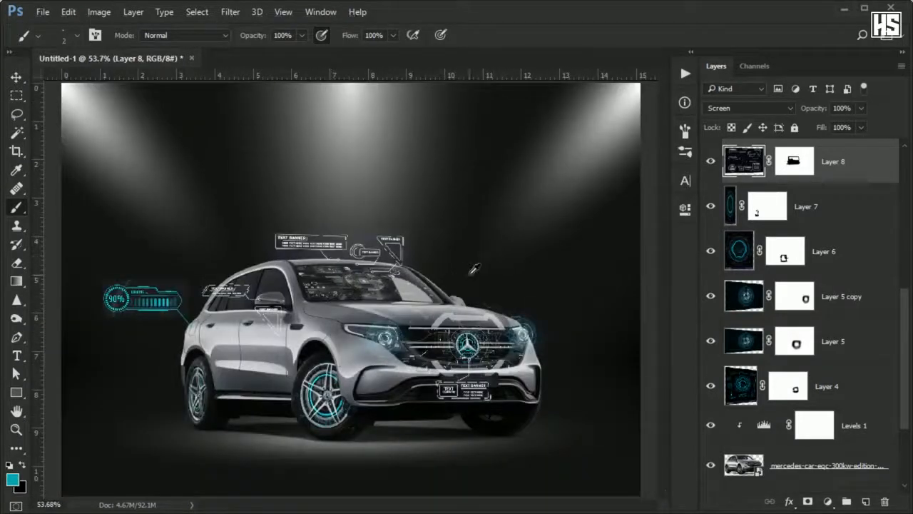
{"action": "scroll", "coordinate": [474, 268], "scroll_direction": "down", "scroll_amount": 2}
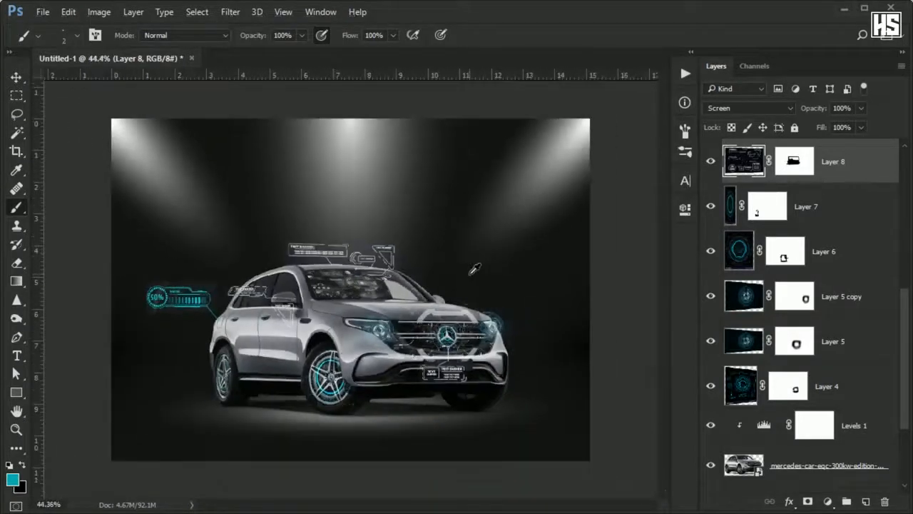
{"action": "scroll", "coordinate": [707, 352], "scroll_direction": "down", "scroll_amount": 4}
{"action": "left_click", "coordinate": [711, 380]}
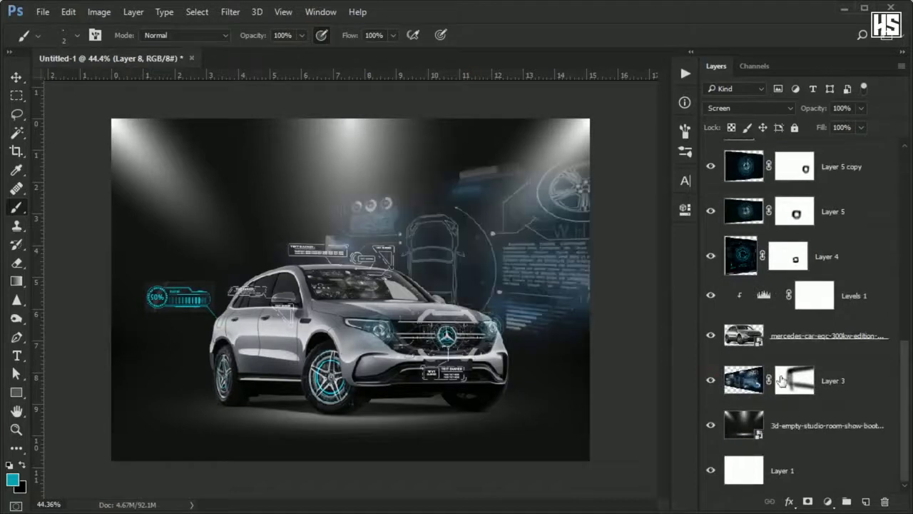
Step: Lower the opacity of the Layer 3 background HUD to 33%
{"action": "left_click", "coordinate": [828, 381]}
{"action": "left_click", "coordinate": [861, 108]}
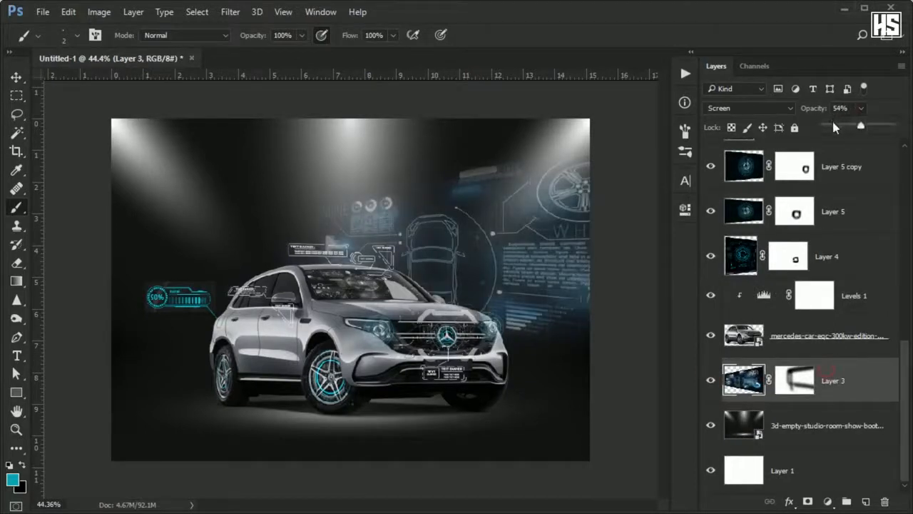
{"action": "left_click_drag", "start_coordinate": [862, 126], "coordinate": [845, 124]}
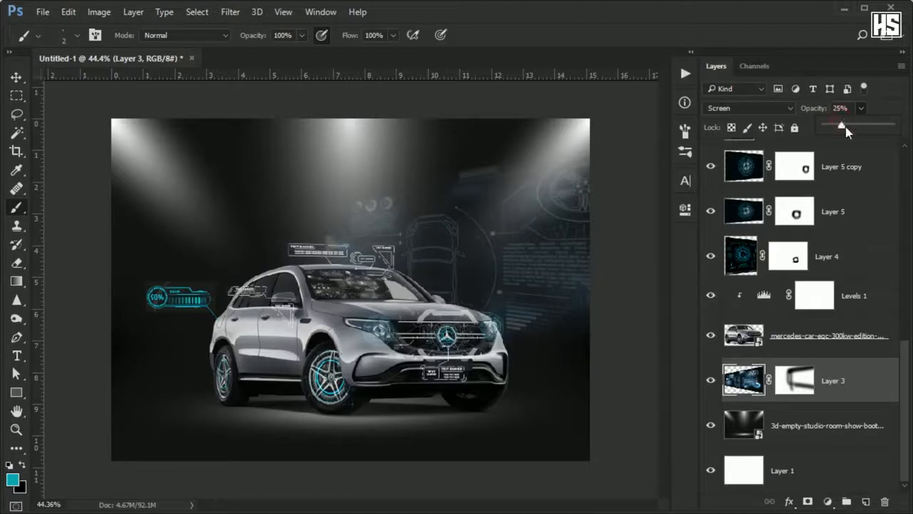
{"action": "left_click_drag", "start_coordinate": [846, 132], "coordinate": [851, 131]}
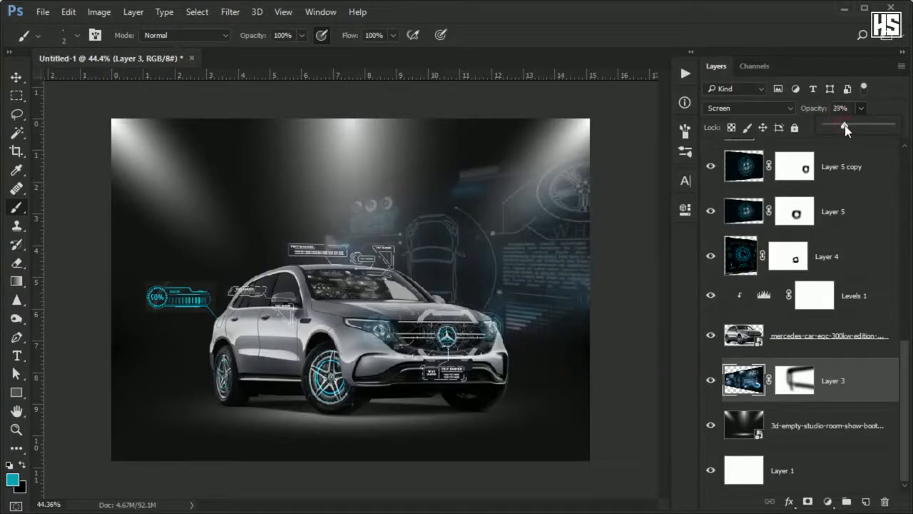
{"action": "left_click_drag", "start_coordinate": [846, 129], "coordinate": [850, 127]}
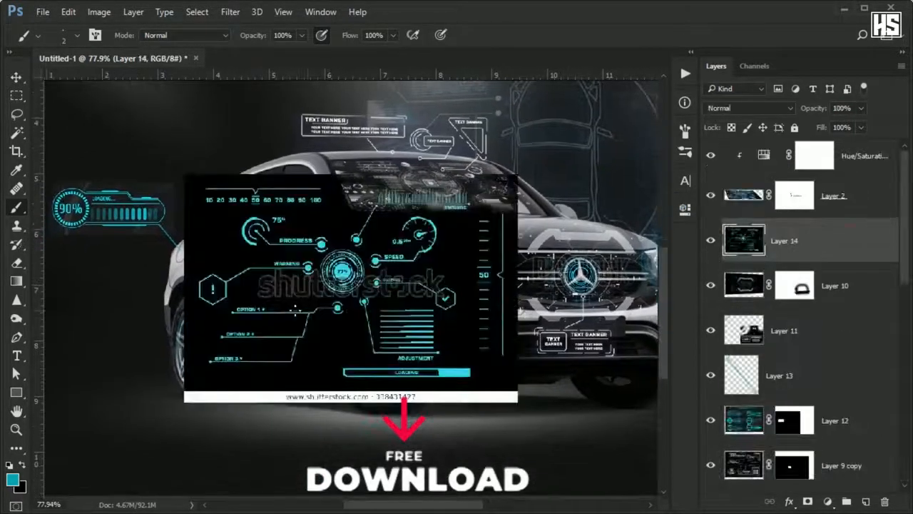
Step: Mask Layer 14 down to a rectangle around its SPEED gauge and set the layer's blend mode to Screen
{"action": "scroll", "coordinate": [295, 310], "scroll_direction": "up", "scroll_amount": 6}
{"action": "mouse_move", "coordinate": [431, 215]}
{"action": "left_mouse_down"}
{"action": "mouse_move", "coordinate": [379, 254]}
{"action": "mouse_move", "coordinate": [359, 255]}
{"action": "left_mouse_up"}
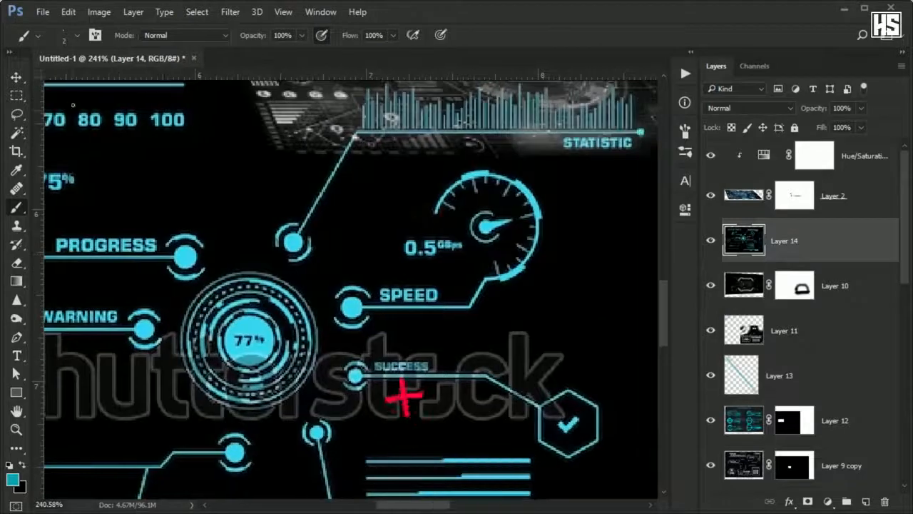
{"action": "left_click", "coordinate": [14, 98]}
{"action": "mouse_move", "coordinate": [322, 151]}
{"action": "left_mouse_down"}
{"action": "mouse_move", "coordinate": [524, 285]}
{"action": "mouse_move", "coordinate": [517, 328]}
{"action": "mouse_move", "coordinate": [533, 292]}
{"action": "mouse_move", "coordinate": [575, 341]}
{"action": "left_mouse_up"}
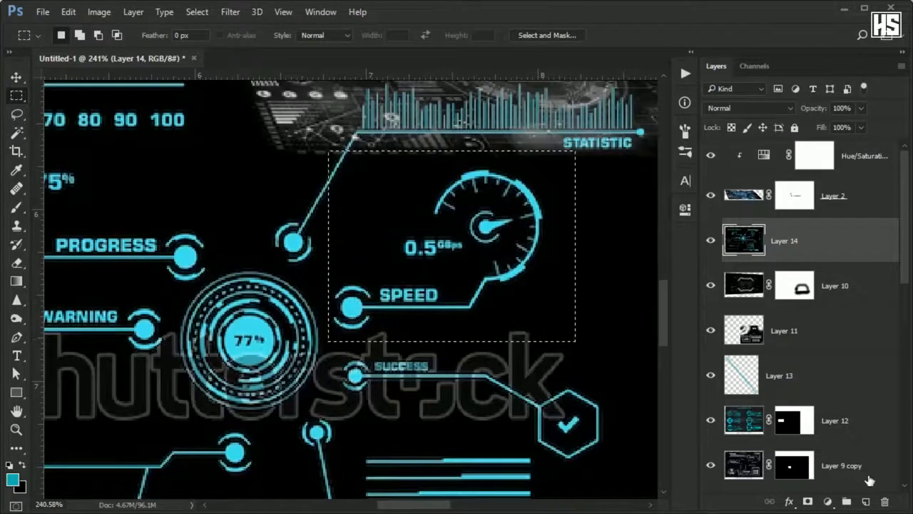
{"action": "left_click", "coordinate": [808, 501]}
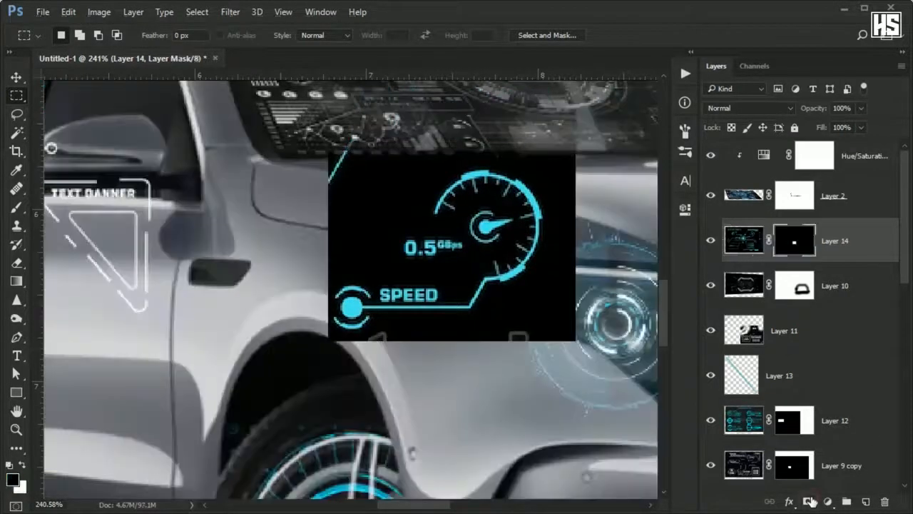
{"action": "left_click", "coordinate": [739, 108]}
{"action": "left_click", "coordinate": [713, 211]}
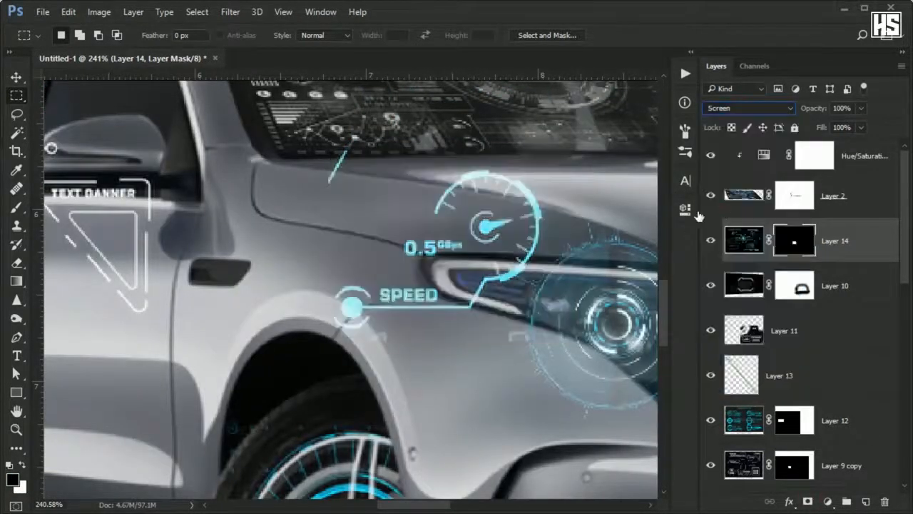
Step: Move the SPEED gauge beside the car's front bumper so its connector dot sits on the bumper's outer corner
{"action": "key", "text": "ctrl+t"}
{"action": "left_click_drag", "start_coordinate": [503, 228], "coordinate": [668, 293]}
{"action": "left_click_drag", "start_coordinate": [665, 295], "coordinate": [432, 256]}
{"action": "left_click_drag", "start_coordinate": [457, 227], "coordinate": [511, 262]}
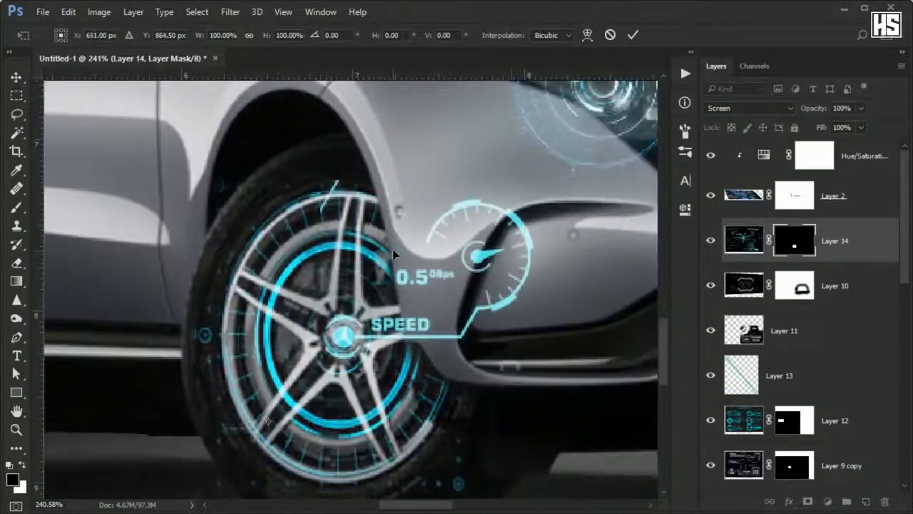
{"action": "scroll", "coordinate": [394, 251], "scroll_direction": "down", "scroll_amount": 3}
{"action": "left_click_drag", "start_coordinate": [342, 292], "coordinate": [14, 255]}
{"action": "mouse_move", "coordinate": [129, 219]}
{"action": "left_mouse_down"}
{"action": "mouse_move", "coordinate": [634, 256]}
{"action": "mouse_move", "coordinate": [554, 281]}
{"action": "left_mouse_up"}
{"action": "mouse_move", "coordinate": [554, 280]}
{"action": "left_mouse_down"}
{"action": "mouse_move", "coordinate": [567, 239]}
{"action": "mouse_move", "coordinate": [574, 257]}
{"action": "left_mouse_up"}
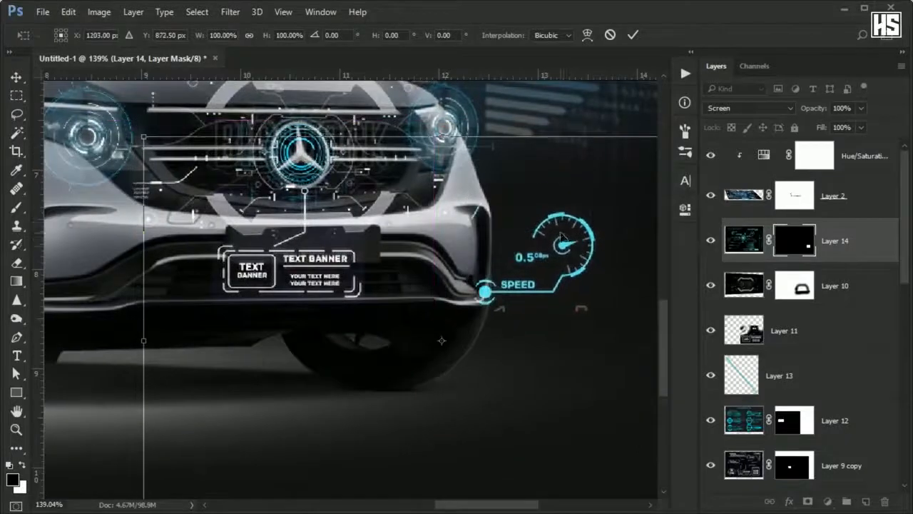
{"action": "key", "text": "Return"}
Step: Paint black over the leftover watermark below the SPEED gauge on Layer 14 and move the gauge up about 0.47 in
{"action": "left_click", "coordinate": [744, 241]}
{"action": "key", "text": "b"}
{"action": "key", "text": "x"}
{"action": "left_click_drag", "start_coordinate": [578, 308], "coordinate": [586, 307]}
{"action": "scroll", "coordinate": [496, 270], "scroll_direction": "down", "scroll_amount": 5}
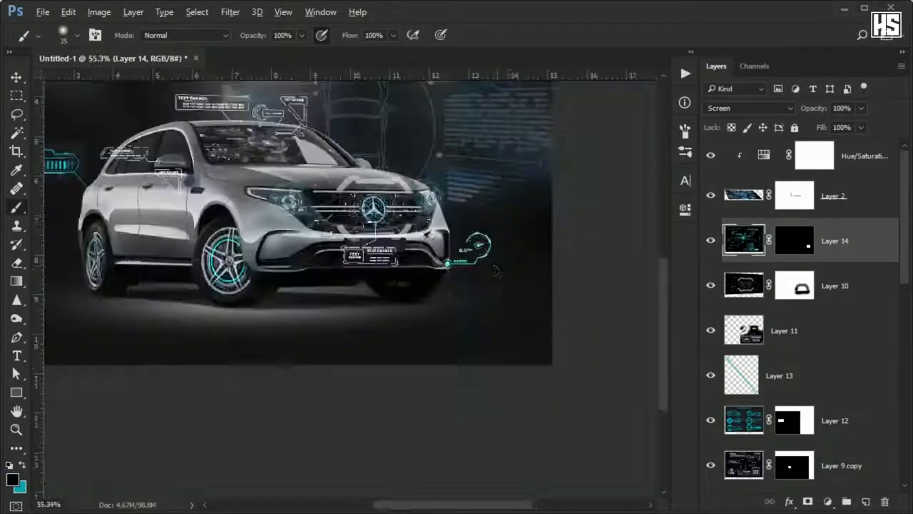
{"action": "left_click_drag", "start_coordinate": [491, 263], "coordinate": [486, 239]}
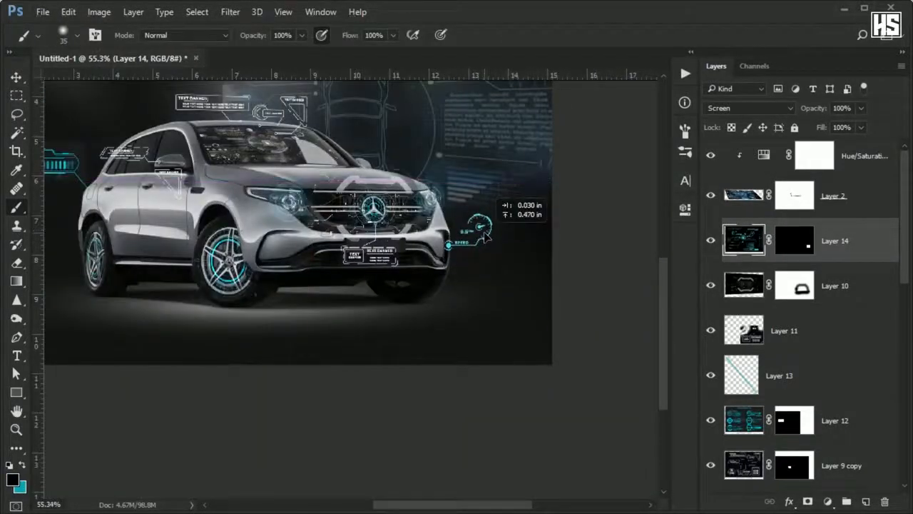
{"action": "scroll", "coordinate": [413, 270], "scroll_direction": "down", "scroll_amount": 2}
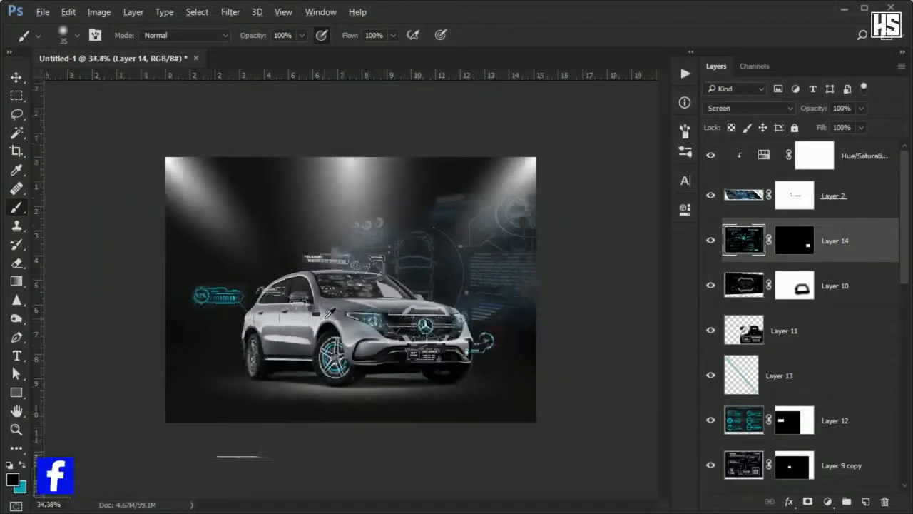
Step: Paste the blue wireframe face image, blend it with Screen, and scale it down below the loading bar behind the car
{"action": "scroll", "coordinate": [192, 345], "scroll_direction": "up", "scroll_amount": 6}
{"action": "key", "text": "ctrl+v"}
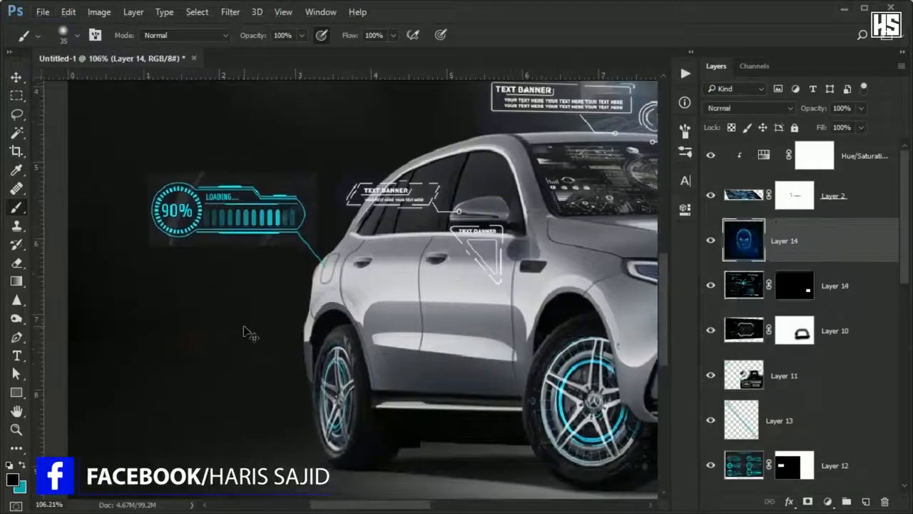
{"action": "left_click", "coordinate": [750, 108]}
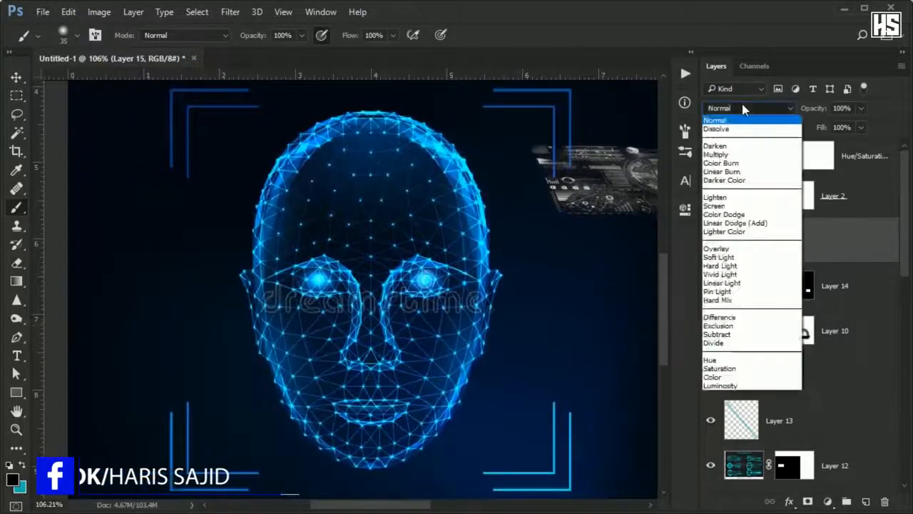
{"action": "left_click", "coordinate": [746, 203]}
{"action": "left_click_drag", "start_coordinate": [441, 246], "coordinate": [436, 247]}
{"action": "scroll", "coordinate": [436, 247], "scroll_direction": "down", "scroll_amount": 2}
{"action": "key", "text": "ctrl+t"}
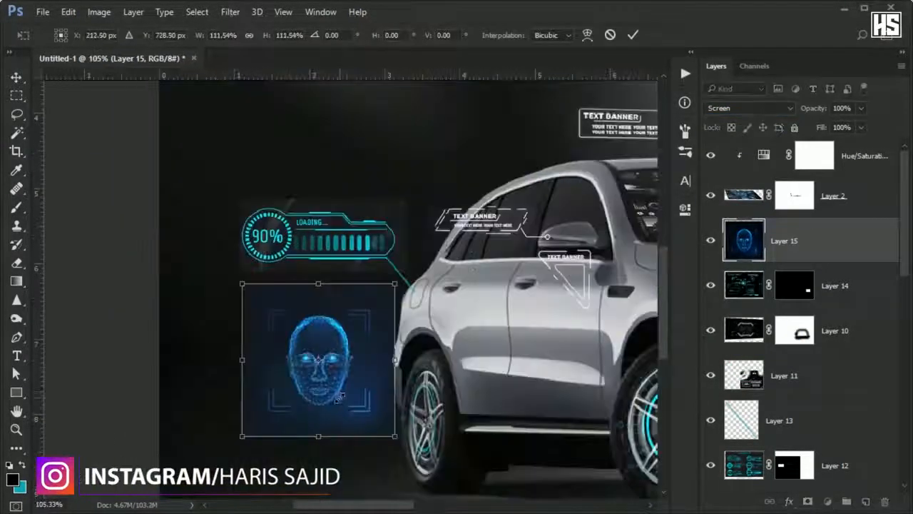
{"action": "left_click_drag", "start_coordinate": [336, 393], "coordinate": [319, 361]}
{"action": "key", "text": "Return"}
Step: Scale down the loading bar and its connector line on Layers 12 and 13 together, keeping them by the car's rear
{"action": "left_click", "coordinate": [268, 231], "text": "ctrl"}
{"action": "left_click", "coordinate": [789, 416], "text": "ctrl"}
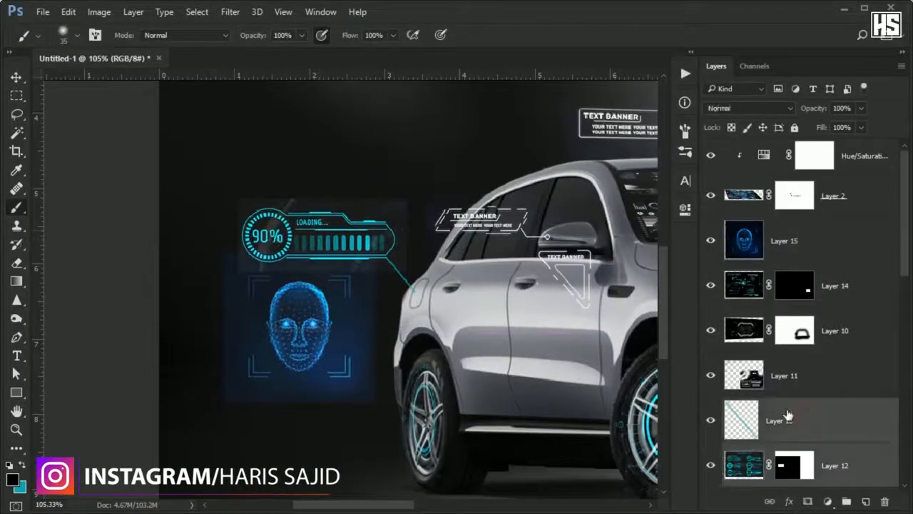
{"action": "key", "text": "ctrl+t"}
{"action": "left_click_drag", "start_coordinate": [223, 440], "coordinate": [416, 306]}
{"action": "left_click_drag", "start_coordinate": [514, 290], "coordinate": [398, 324]}
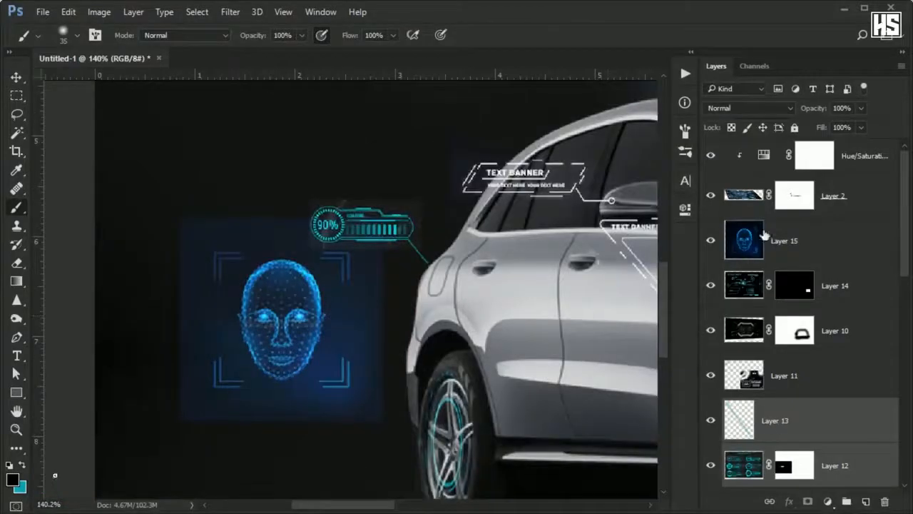
Step: On a new layer above Layer 15, draw a straight 4 px blue line from the face frame's lower corner to the front door handle
{"action": "left_click", "coordinate": [745, 241]}
{"action": "left_click", "coordinate": [867, 501]}
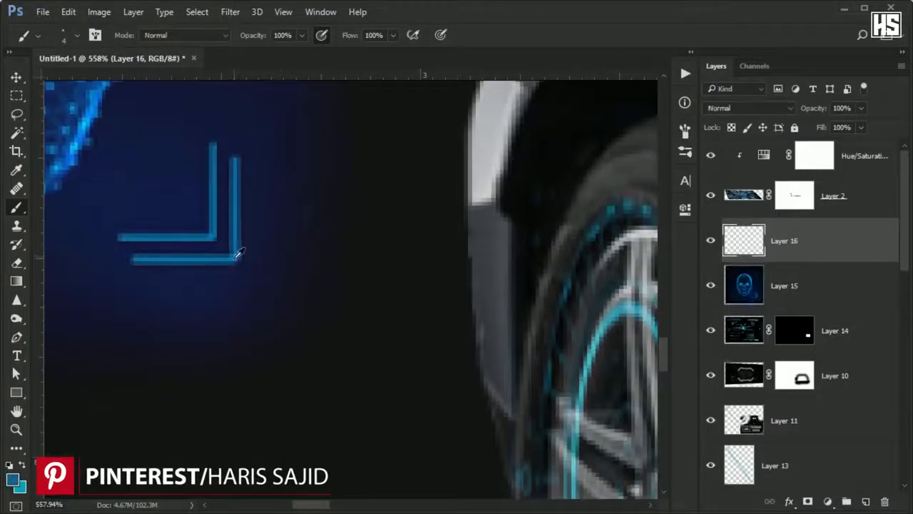
{"action": "left_click", "coordinate": [375, 255]}
{"action": "left_click_drag", "start_coordinate": [642, 229], "coordinate": [224, 279]}
{"action": "scroll", "coordinate": [224, 279], "scroll_direction": "down", "scroll_amount": 1}
{"action": "left_click_drag", "start_coordinate": [350, 261], "coordinate": [251, 356]}
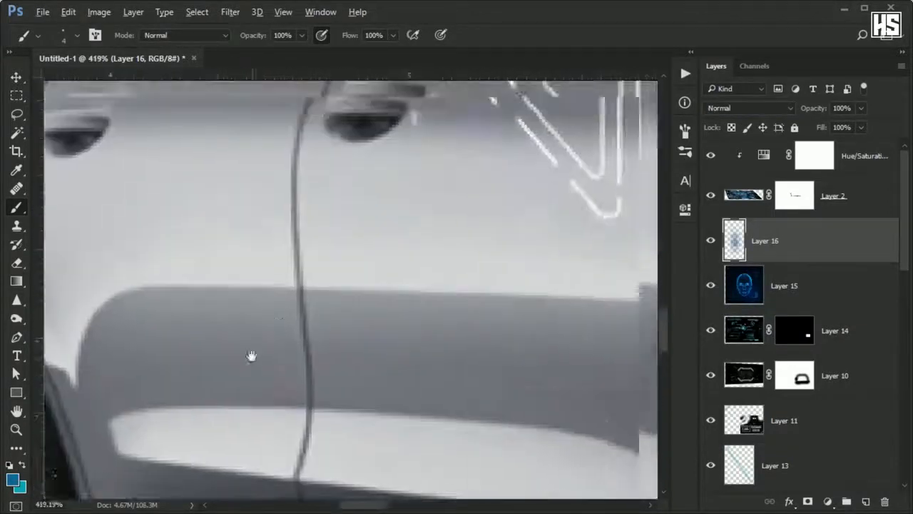
{"action": "scroll", "coordinate": [251, 355], "scroll_direction": "down", "scroll_amount": 2}
{"action": "left_click", "coordinate": [452, 200], "text": "shift"}
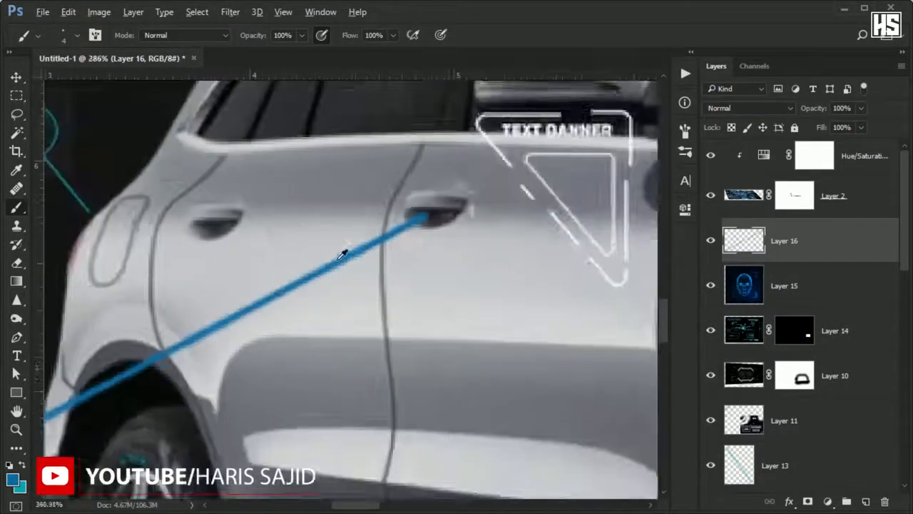
{"action": "scroll", "coordinate": [342, 255], "scroll_direction": "down", "scroll_amount": 4}
{"action": "scroll", "coordinate": [335, 330], "scroll_direction": "down", "scroll_amount": 1}
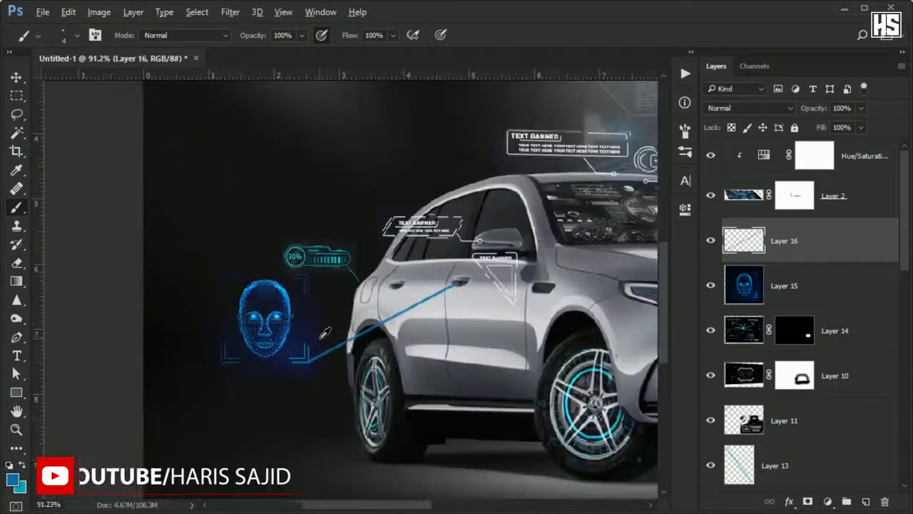
{"action": "scroll", "coordinate": [324, 333], "scroll_direction": "down", "scroll_amount": 4}
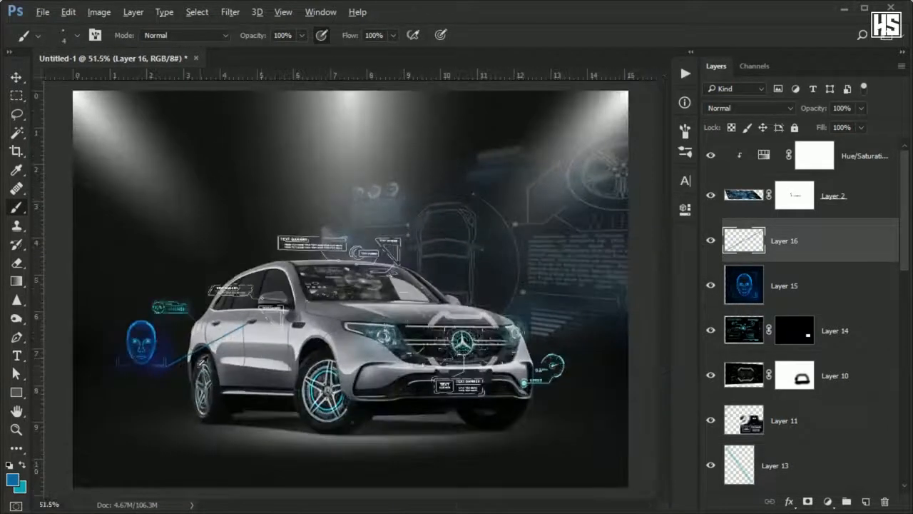
Step: Set the Layer 15 face to Lighten and group it with the connector line on Layer 16
{"action": "scroll", "coordinate": [204, 361], "scroll_direction": "up", "scroll_amount": 2}
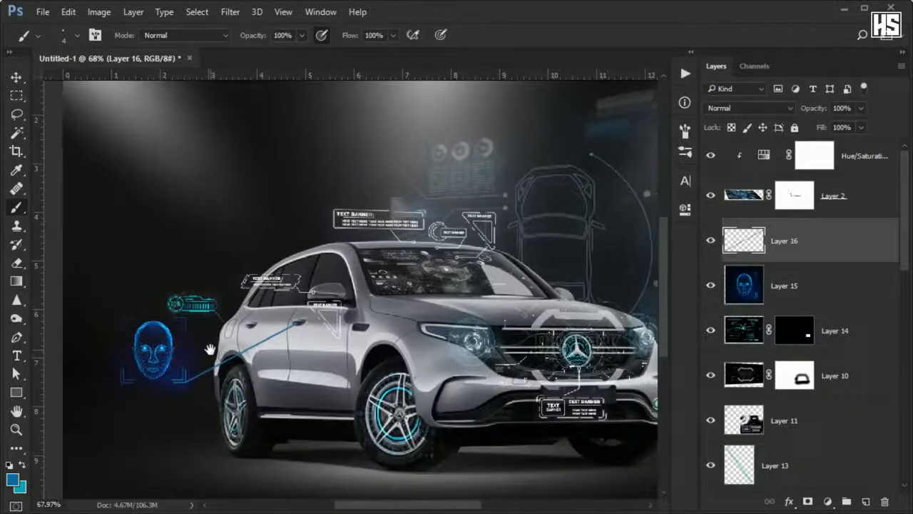
{"action": "scroll", "coordinate": [172, 365], "scroll_direction": "up", "scroll_amount": 1}
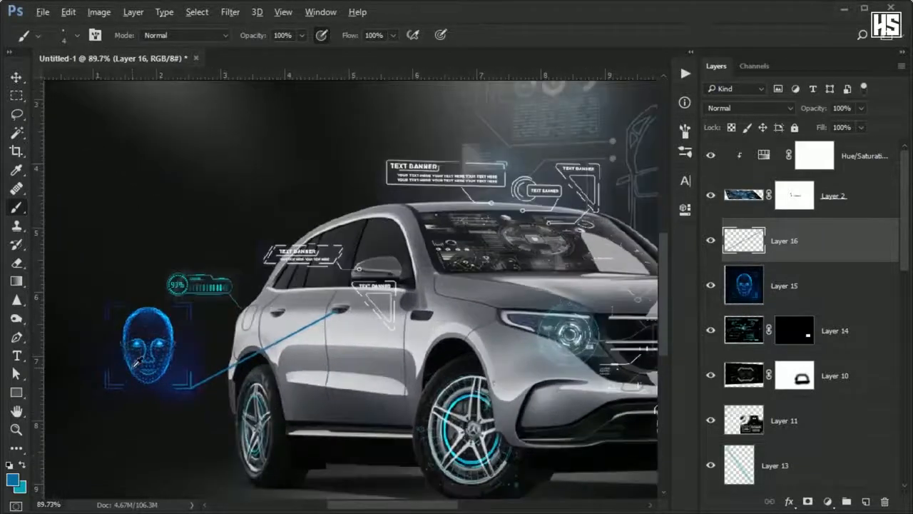
{"action": "scroll", "coordinate": [136, 362], "scroll_direction": "up", "scroll_amount": 2}
{"action": "left_click", "coordinate": [817, 291], "text": "shift"}
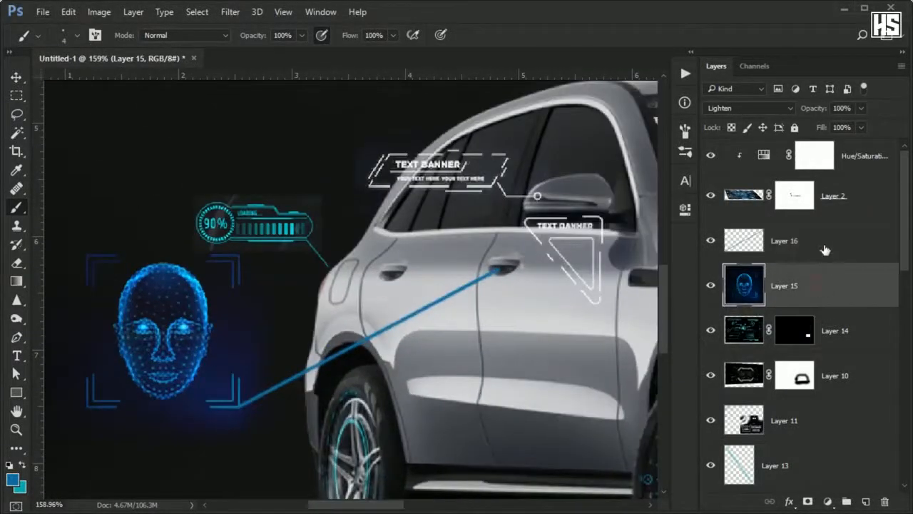
{"action": "key", "text": "ctrl+g"}
Step: Add a Hue/Saturation adjustment clipped to Group 1 with saturation at -90
{"action": "left_click", "coordinate": [828, 502]}
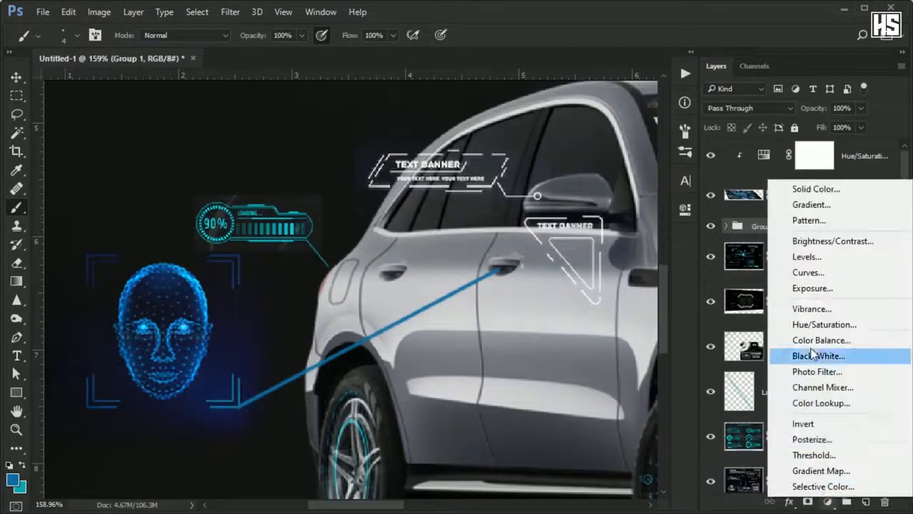
{"action": "left_click", "coordinate": [806, 324]}
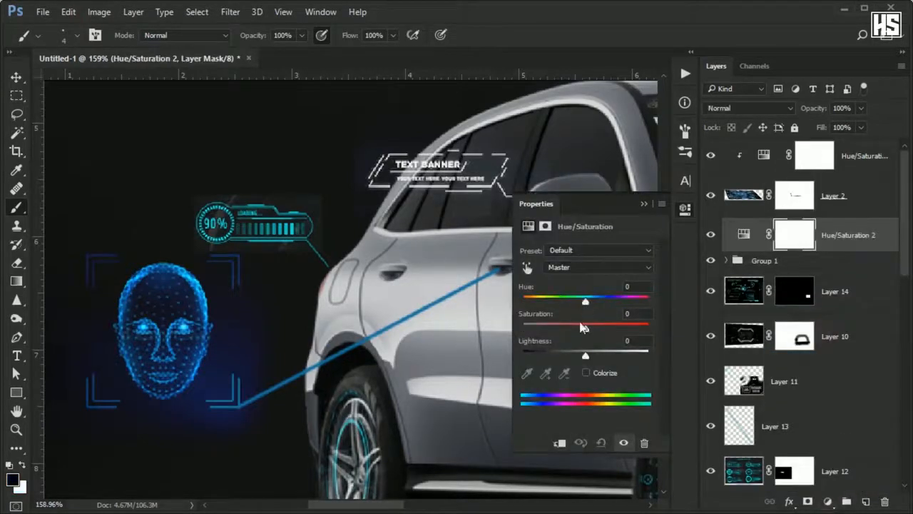
{"action": "left_click_drag", "start_coordinate": [552, 332], "coordinate": [529, 329]}
{"action": "key", "text": "ctrl+alt+g"}
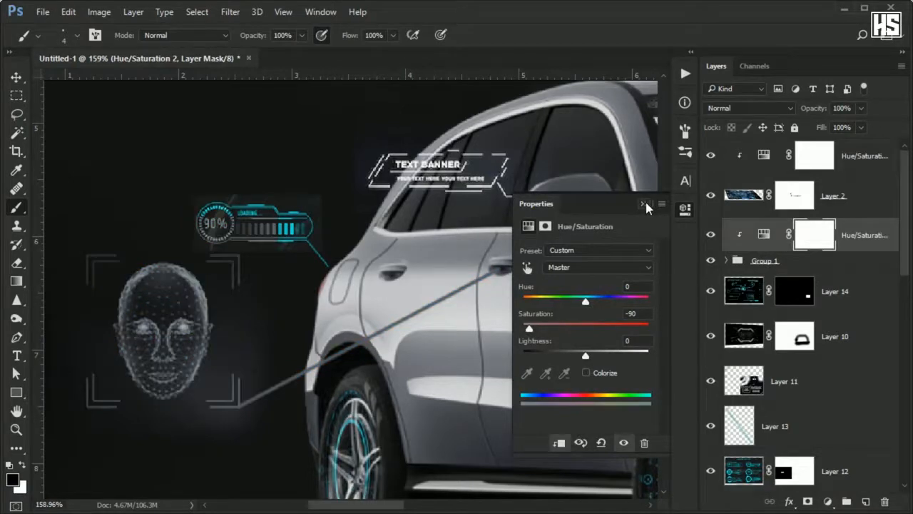
{"action": "left_click", "coordinate": [644, 203]}
Step: Add a mask to Group 1 and paint black over the loading bar area to restore the bar's teal color
{"action": "left_click", "coordinate": [821, 261]}
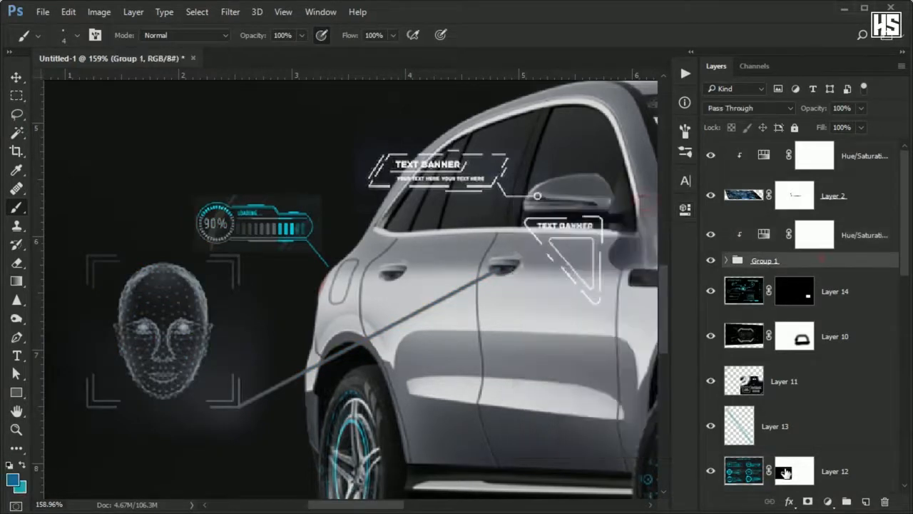
{"action": "left_click", "coordinate": [809, 502]}
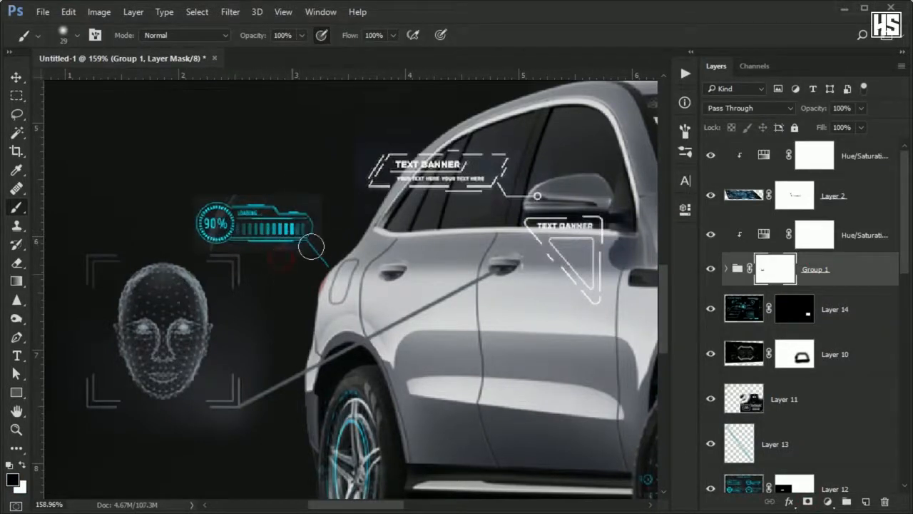
{"action": "scroll", "coordinate": [311, 247], "scroll_direction": "down", "scroll_amount": 3}
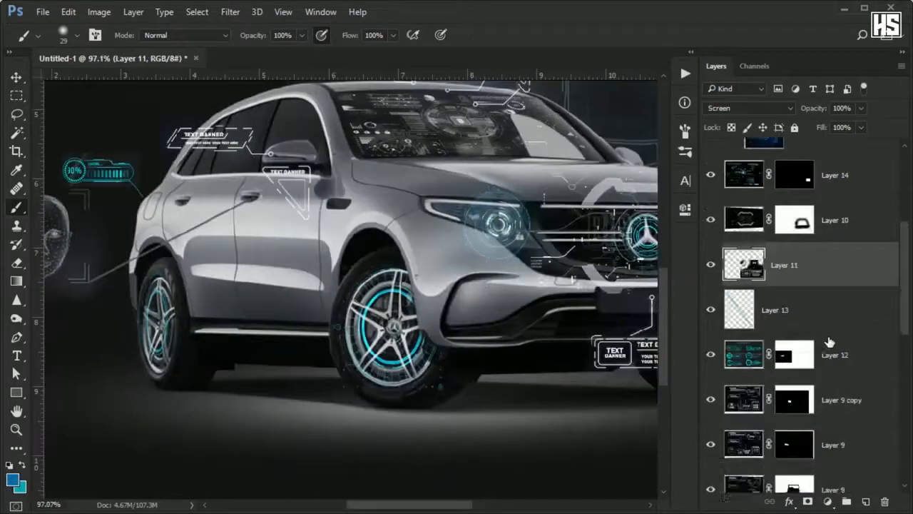
Step: Paste the blue circular HUD image as a new layer directly above Layer 3, behind the car
{"action": "scroll", "coordinate": [827, 335], "scroll_direction": "down", "scroll_amount": 5}
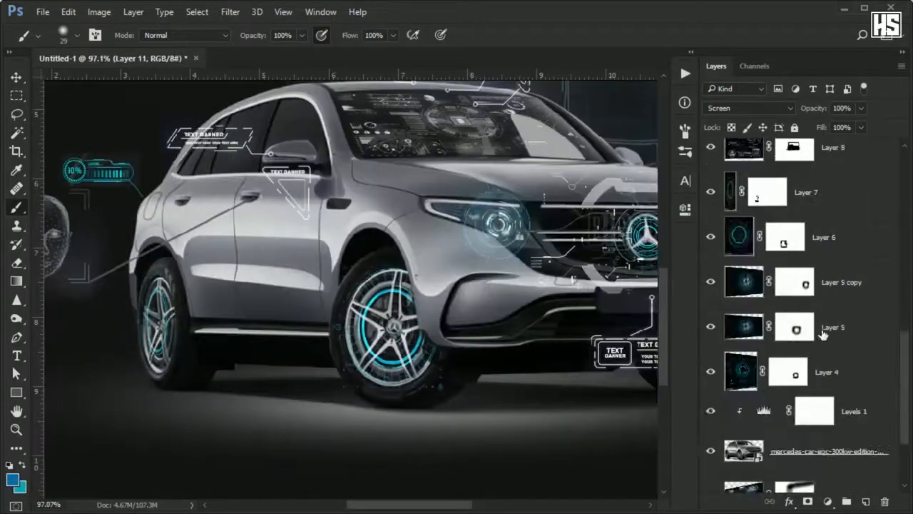
{"action": "left_click", "coordinate": [824, 450]}
{"action": "scroll", "coordinate": [824, 451], "scroll_direction": "down", "scroll_amount": 3}
{"action": "left_click", "coordinate": [838, 392]}
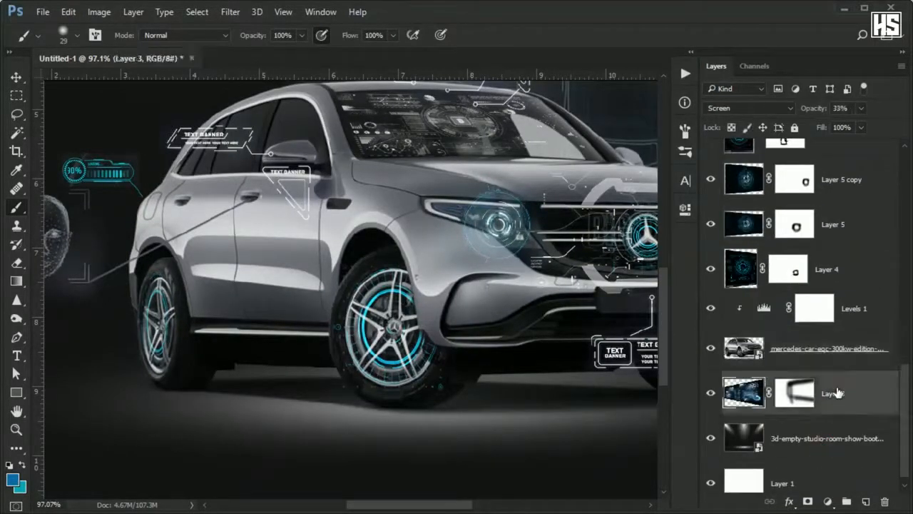
{"action": "key", "text": "ctrl+v"}
{"action": "scroll", "coordinate": [408, 255], "scroll_direction": "down", "scroll_amount": 3}
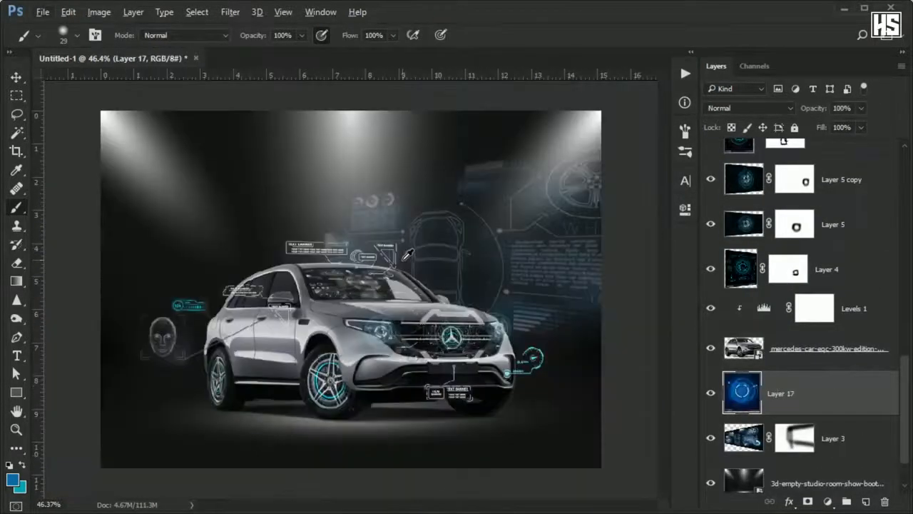
Step: Enlarge the blue circular HUD image on Layer 17, move it down behind the car and set its blend mode to Color Dodge
{"action": "key", "text": "ctrl+t"}
{"action": "mouse_move", "coordinate": [347, 323]}
{"action": "left_mouse_down"}
{"action": "mouse_move", "coordinate": [500, 175]}
{"action": "mouse_move", "coordinate": [526, 129]}
{"action": "left_mouse_up"}
{"action": "key", "text": "Return"}
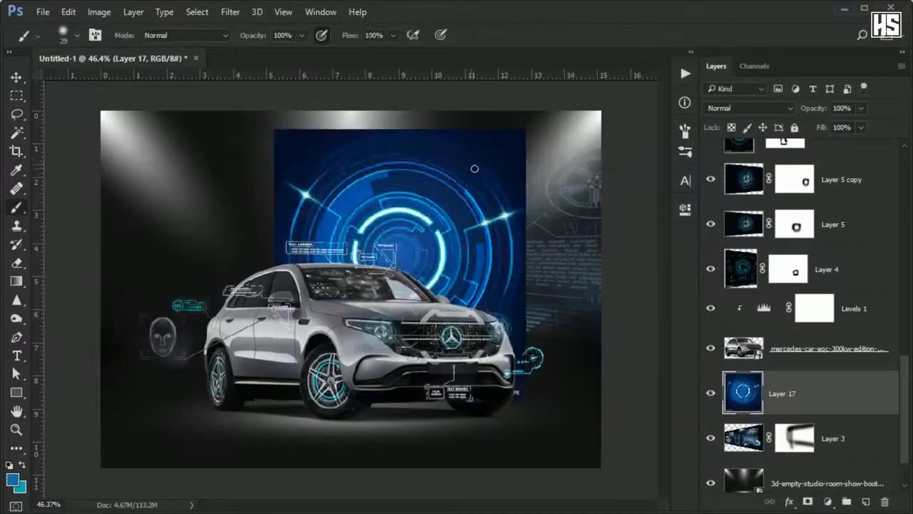
{"action": "left_click_drag", "start_coordinate": [475, 169], "coordinate": [428, 267]}
{"action": "left_click", "coordinate": [756, 107]}
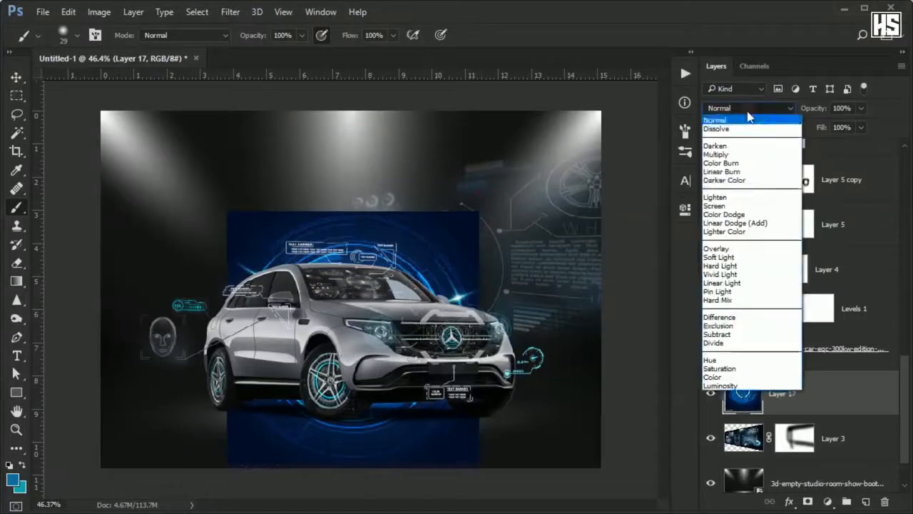
{"action": "left_click", "coordinate": [737, 206]}
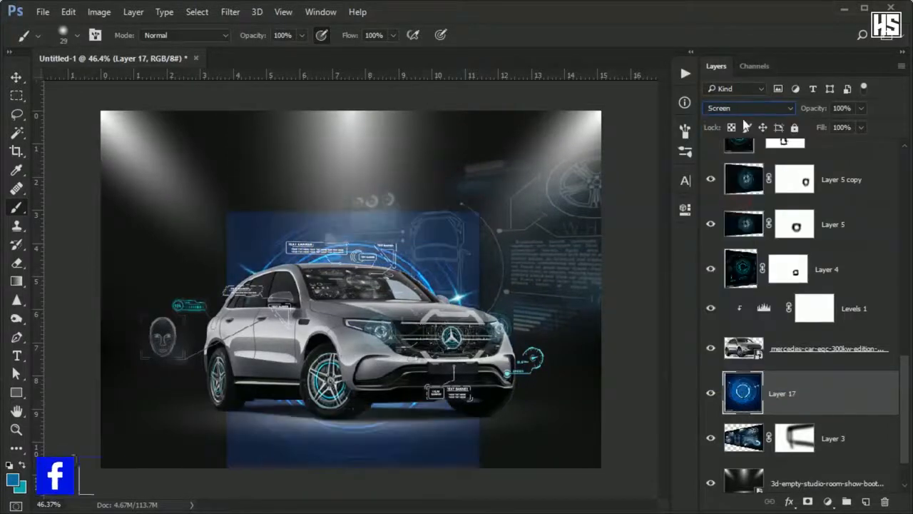
{"action": "scroll", "coordinate": [738, 107], "scroll_direction": "down", "scroll_amount": 1}
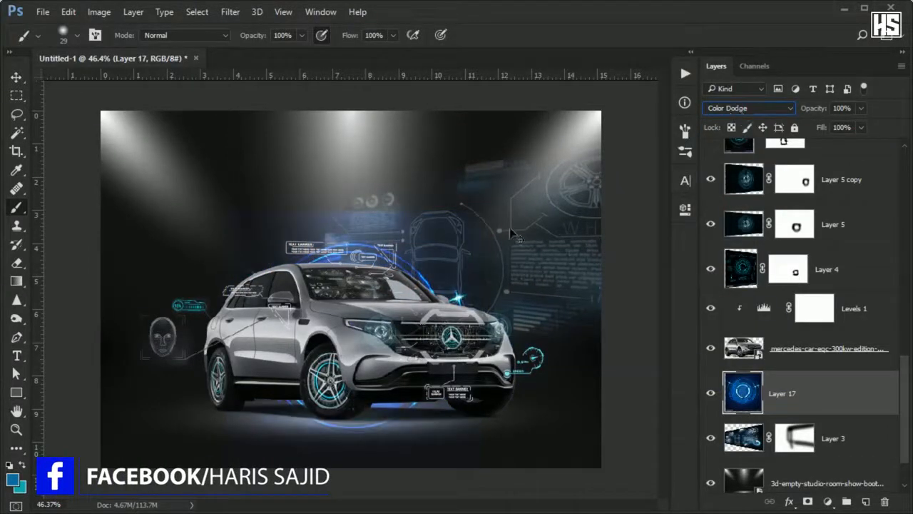
Step: Flatten and widen the Layer 17 HUD circle into a glowing elliptical ring on the floor beneath the car
{"action": "key", "text": "ctrl+t"}
{"action": "left_click_drag", "start_coordinate": [353, 210], "coordinate": [354, 350]}
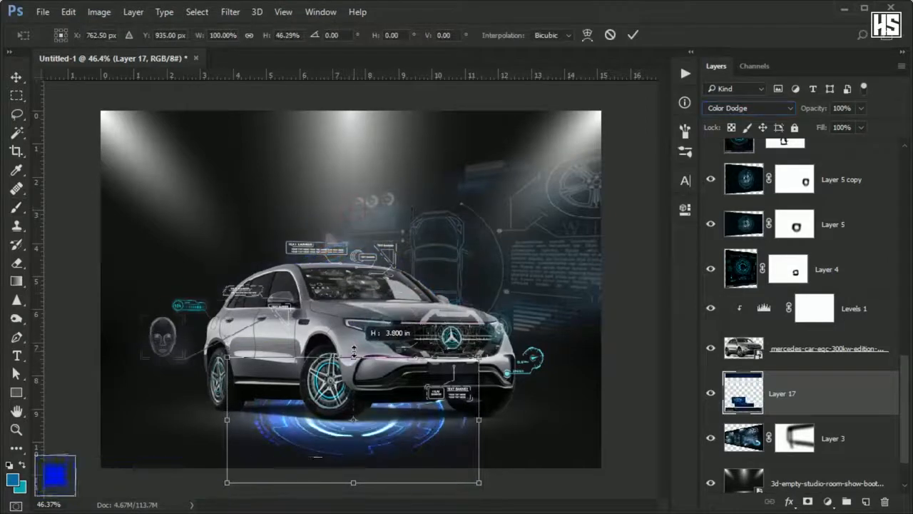
{"action": "left_click_drag", "start_coordinate": [354, 483], "coordinate": [355, 405]}
{"action": "left_click_drag", "start_coordinate": [479, 380], "coordinate": [565, 380], "text": "alt"}
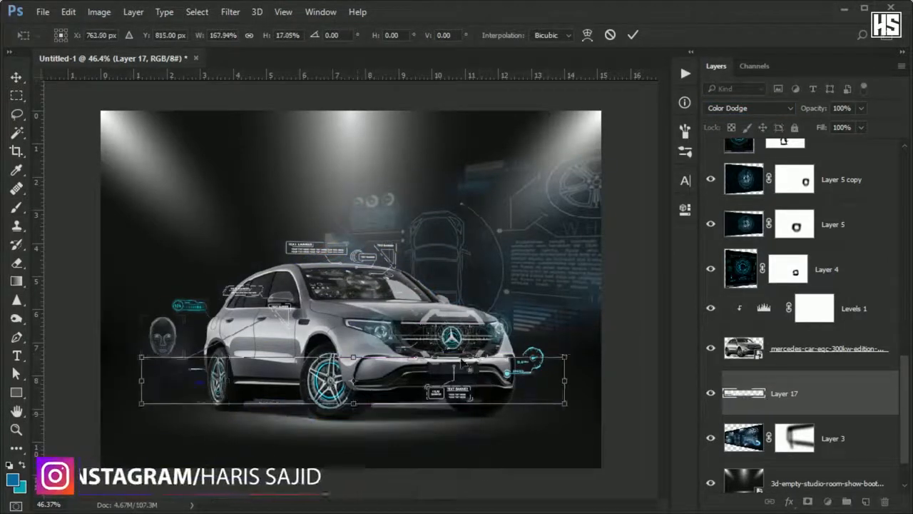
{"action": "left_click_drag", "start_coordinate": [462, 362], "coordinate": [469, 397]}
{"action": "left_click_drag", "start_coordinate": [359, 392], "coordinate": [230, 300]}
{"action": "key", "text": "Return"}
Step: Add a mask to Layer 17 and paint black over the stray glow and hard edges around the floor ring
{"action": "scroll", "coordinate": [371, 407], "scroll_direction": "up", "scroll_amount": 5}
{"action": "left_click_drag", "start_coordinate": [215, 385], "coordinate": [578, 390]}
{"action": "scroll", "coordinate": [357, 300], "scroll_direction": "down", "scroll_amount": 4}
{"action": "left_click", "coordinate": [808, 501]}
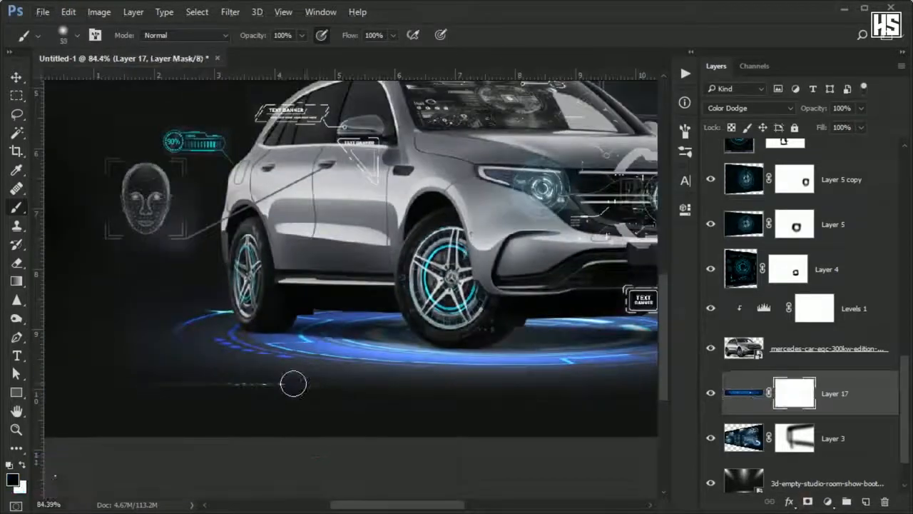
{"action": "left_click_drag", "start_coordinate": [65, 383], "coordinate": [421, 384]}
{"action": "left_click_drag", "start_coordinate": [504, 357], "coordinate": [147, 356]}
{"action": "left_click_drag", "start_coordinate": [343, 390], "coordinate": [497, 393]}
{"action": "mouse_move", "coordinate": [105, 329]}
{"action": "left_mouse_down"}
{"action": "mouse_move", "coordinate": [230, 323]}
{"action": "mouse_move", "coordinate": [576, 262]}
{"action": "left_mouse_up"}
{"action": "left_click_drag", "start_coordinate": [298, 249], "coordinate": [311, 241]}
{"action": "left_click_drag", "start_coordinate": [625, 170], "coordinate": [364, 291]}
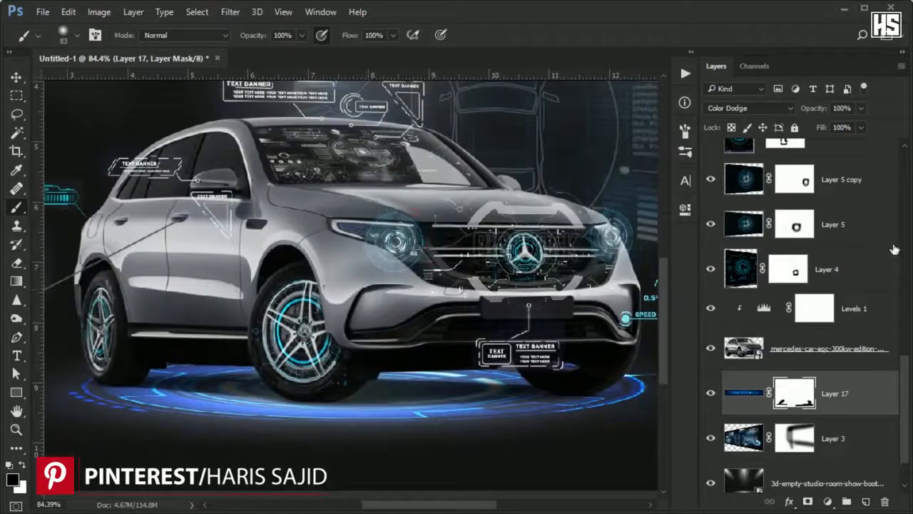
Step: Lower Layer 17's opacity to 43% and clip a Hue/Saturation adjustment to it with hue -18 and saturation -6
{"action": "left_click", "coordinate": [862, 108]}
{"action": "left_click_drag", "start_coordinate": [842, 130], "coordinate": [824, 127]}
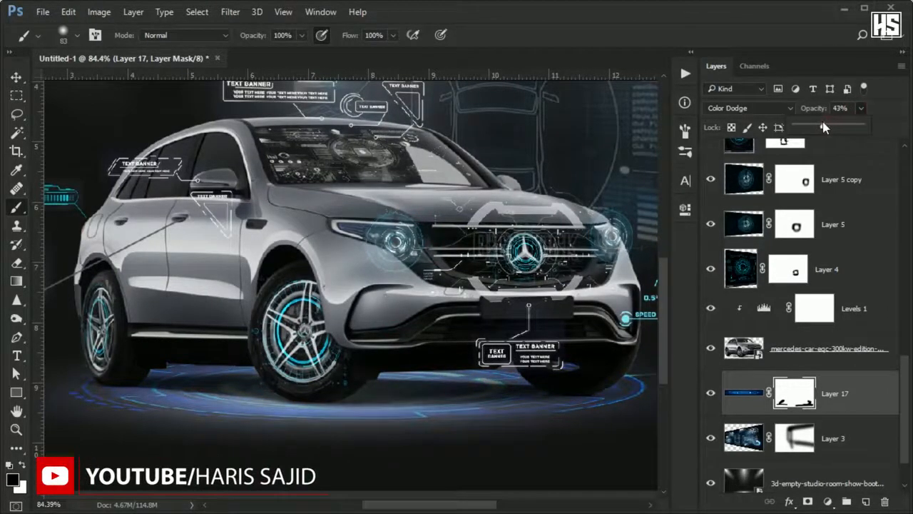
{"action": "left_click", "coordinate": [828, 502]}
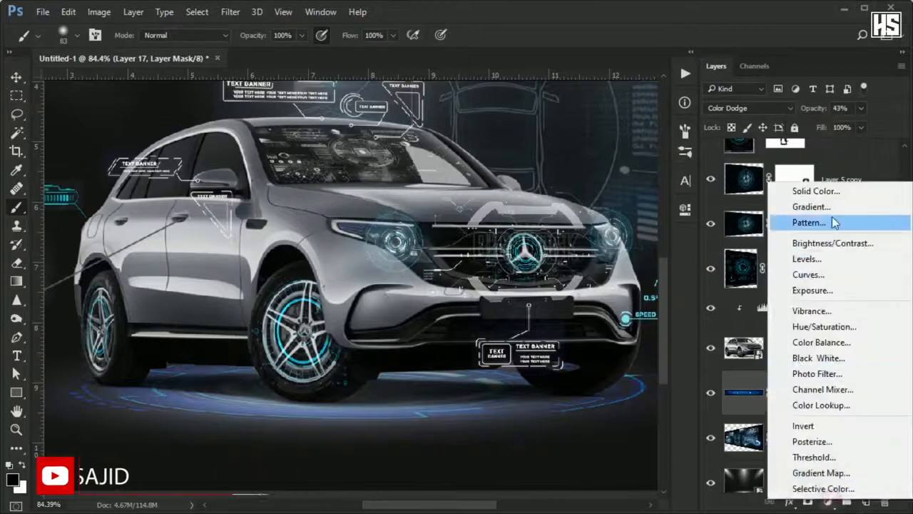
{"action": "left_click", "coordinate": [820, 326]}
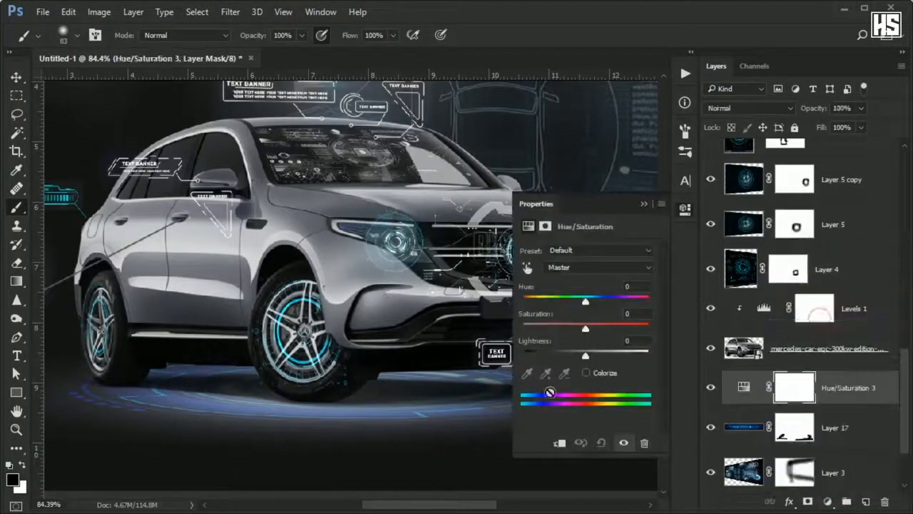
{"action": "left_click", "coordinate": [559, 444]}
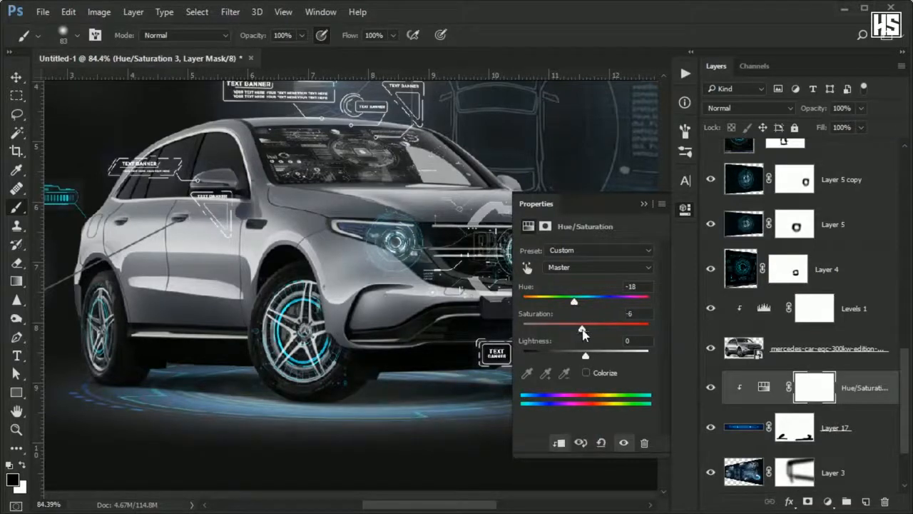
{"action": "left_click", "coordinate": [643, 205]}
Step: Group Layer 17 with its clipped Hue/Saturation adjustment and duplicate the group
{"action": "scroll", "coordinate": [461, 273], "scroll_direction": "down", "scroll_amount": 8}
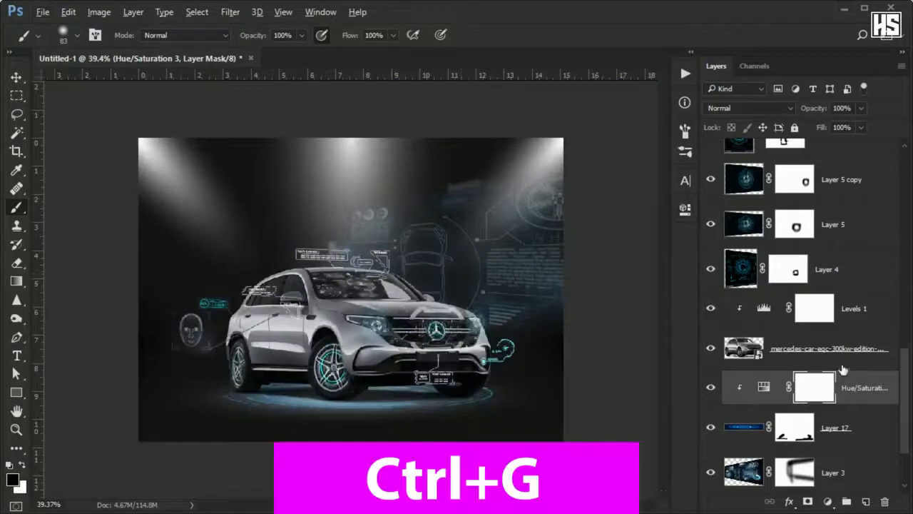
{"action": "left_click", "coordinate": [851, 429]}
{"action": "left_click", "coordinate": [868, 390], "text": "shift"}
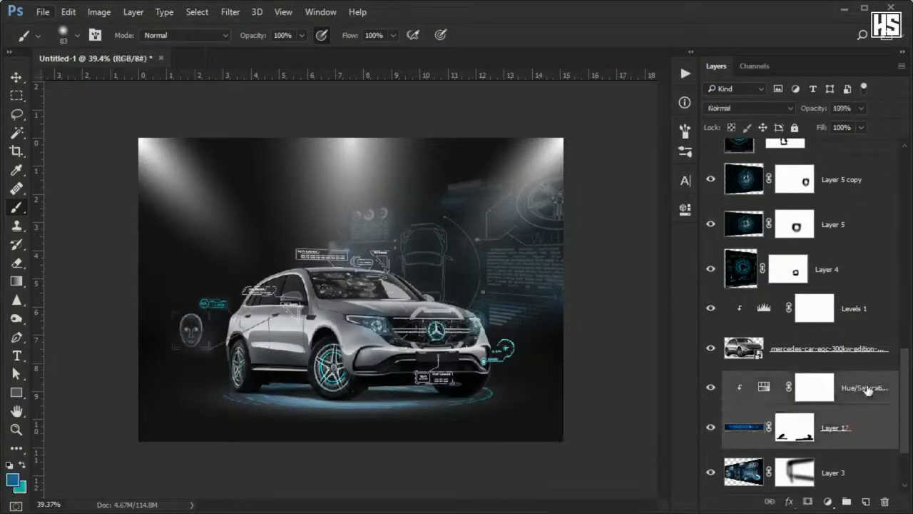
{"action": "key", "text": "ctrl+g"}
{"action": "key", "text": "ctrl+j"}
Step: Enlarge the duplicated floor ring group to about 221% and reduce its opacity to 32%
{"action": "key", "text": "ctrl+t"}
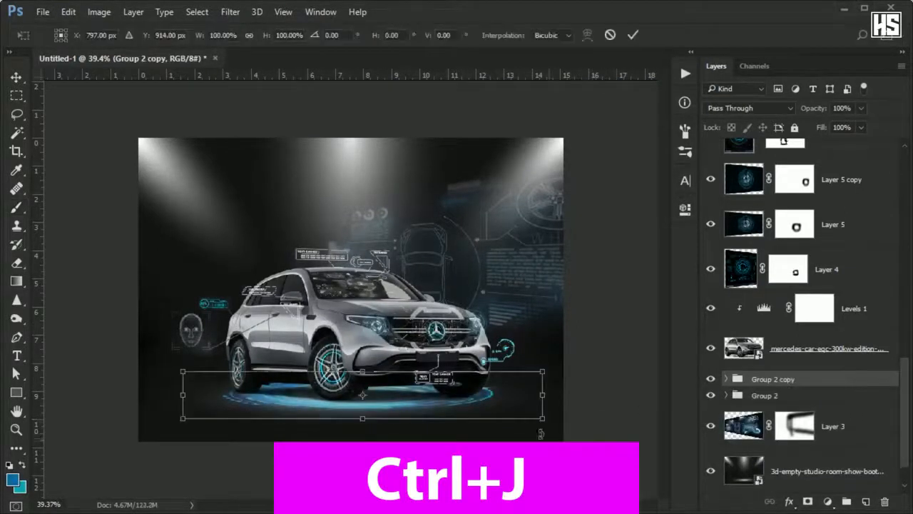
{"action": "left_click_drag", "start_coordinate": [543, 421], "coordinate": [764, 448]}
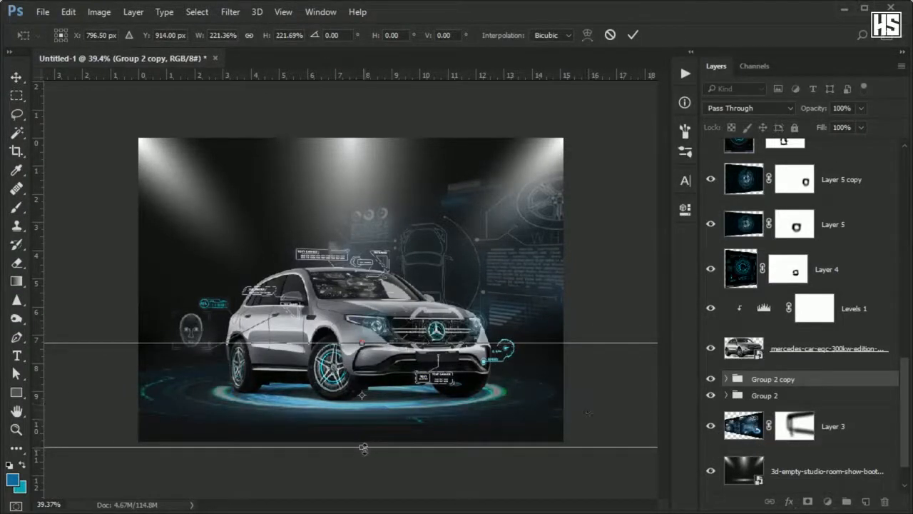
{"action": "mouse_move", "coordinate": [364, 448]}
{"action": "left_mouse_down"}
{"action": "mouse_move", "coordinate": [365, 479]}
{"action": "mouse_move", "coordinate": [363, 448]}
{"action": "left_mouse_up"}
{"action": "key", "text": "Return"}
{"action": "left_click_drag", "start_coordinate": [487, 381], "coordinate": [582, 333]}
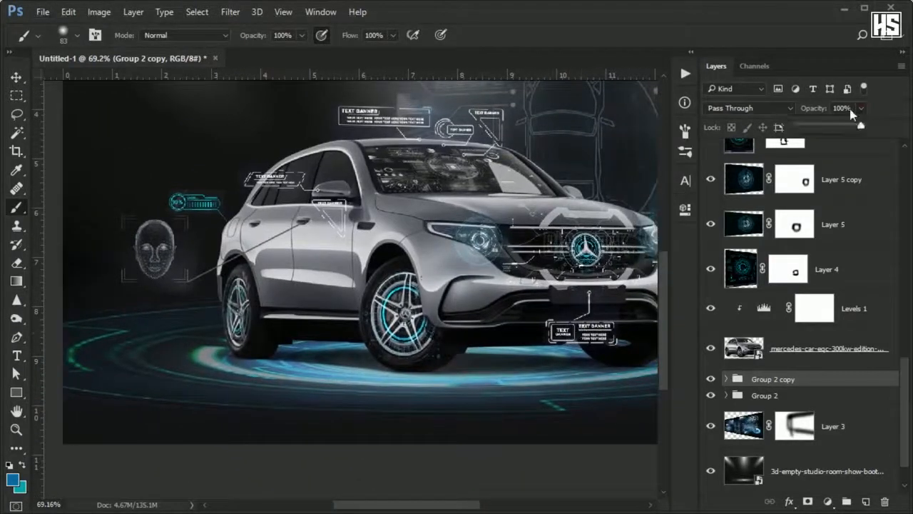
{"action": "left_click_drag", "start_coordinate": [811, 126], "coordinate": [817, 125]}
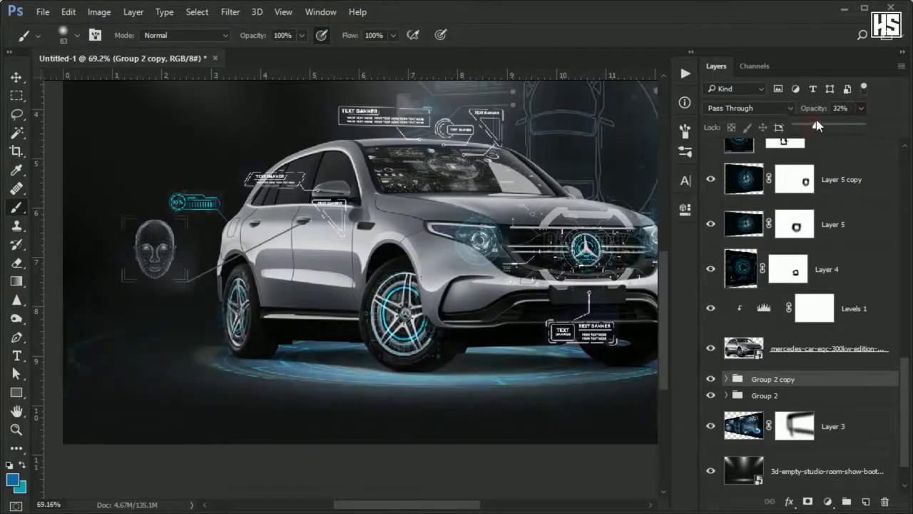
{"action": "left_click_drag", "start_coordinate": [560, 186], "coordinate": [428, 190]}
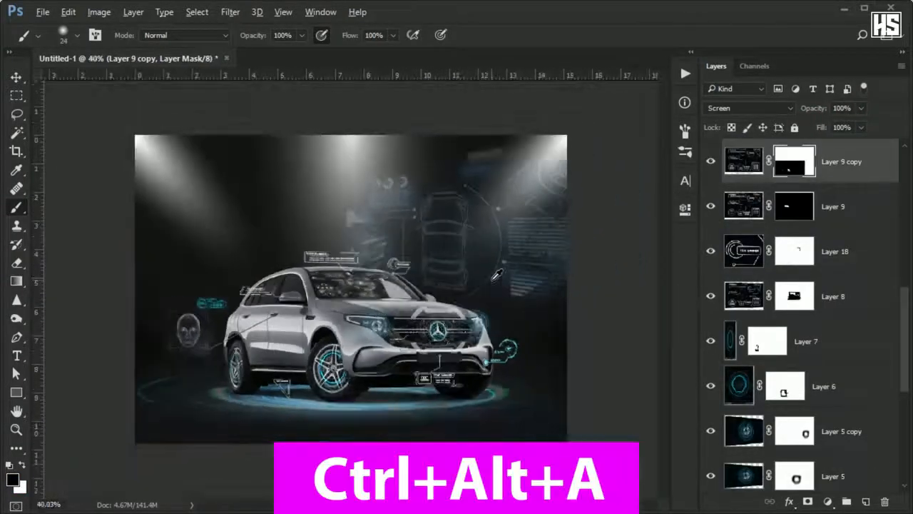
Step: Group all layers, duplicate the group and merge the duplicate into a single layer
{"action": "key", "text": "ctrl+alt+a"}
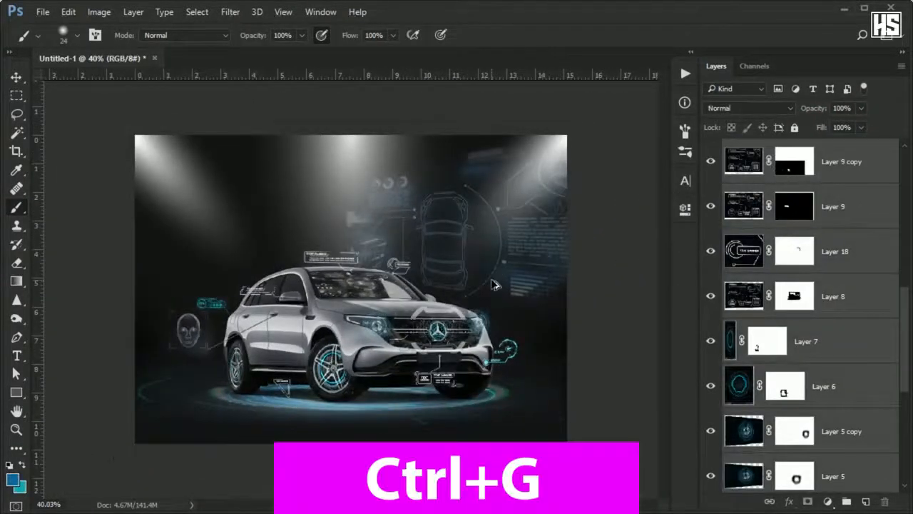
{"action": "key", "text": "ctrl+g"}
{"action": "key", "text": "ctrl+j"}
{"action": "key", "text": "ctrl+e"}
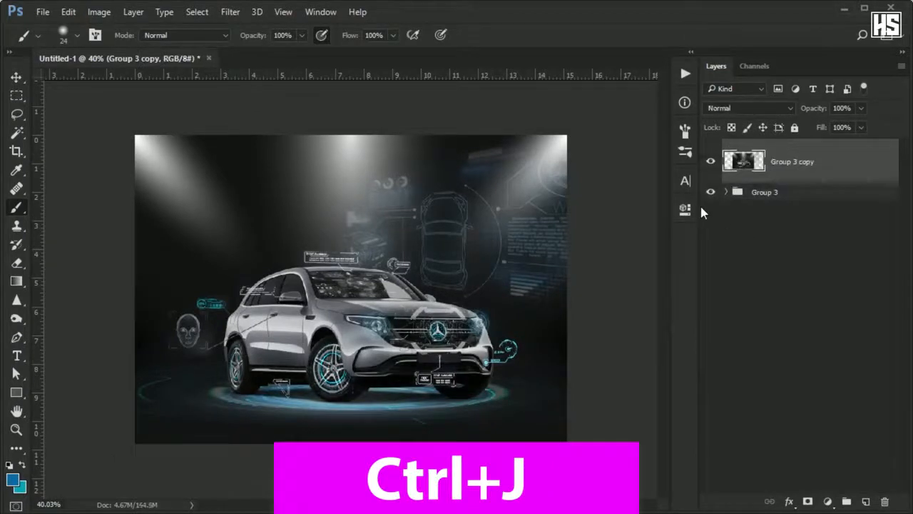
Step: Copy the merged image's canvas area to a new layer and convert that layer to a smart object
{"action": "left_click", "coordinate": [16, 95]}
{"action": "left_click_drag", "start_coordinate": [131, 133], "coordinate": [609, 485]}
{"action": "key", "text": "ctrl+j"}
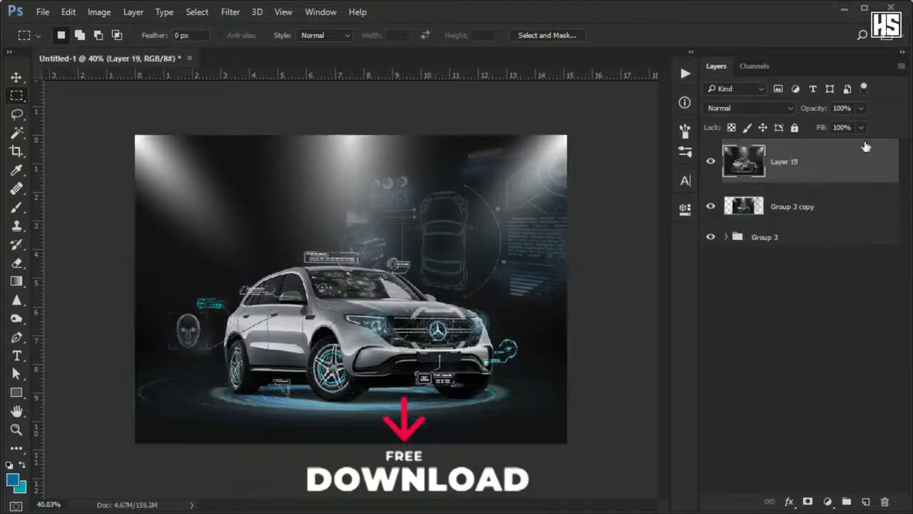
{"action": "right_click", "coordinate": [830, 159]}
{"action": "left_click", "coordinate": [749, 146]}
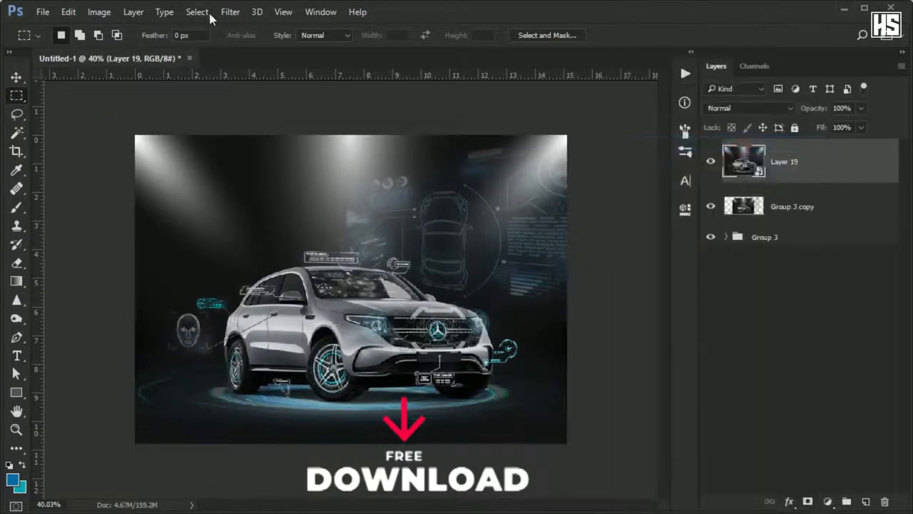
Step: Open the Camera Raw filter on Layer 19 and set clarity to +44, vibrance to -4 and saturation to +17
{"action": "left_click", "coordinate": [231, 13]}
{"action": "left_click", "coordinate": [280, 95]}
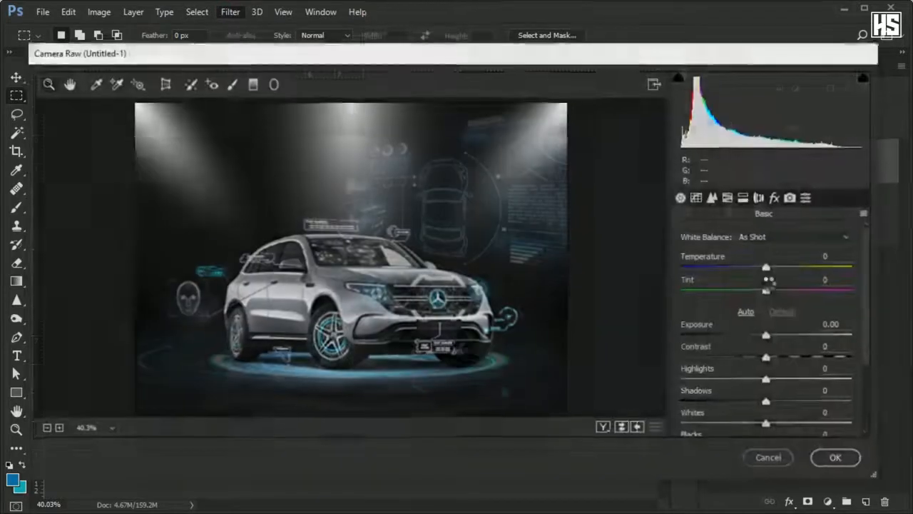
{"action": "scroll", "coordinate": [793, 401], "scroll_direction": "down", "scroll_amount": 2}
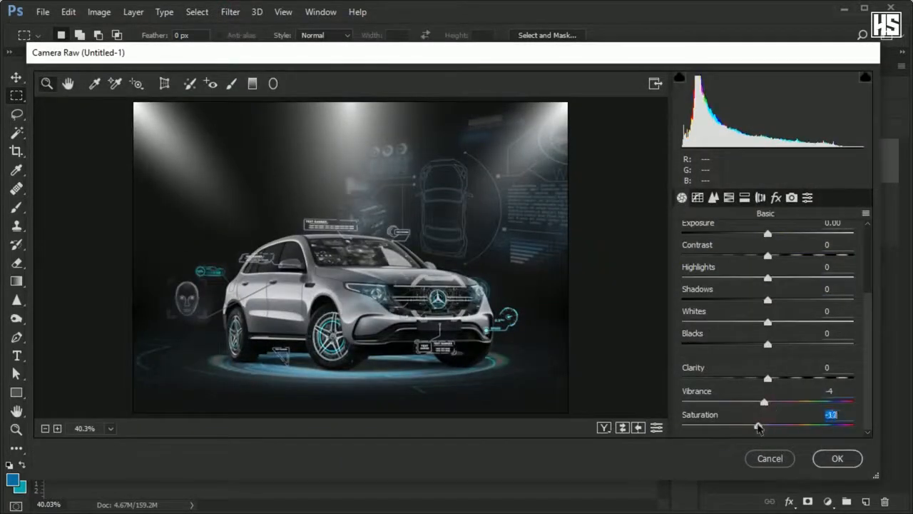
{"action": "left_click_drag", "start_coordinate": [768, 378], "coordinate": [806, 375]}
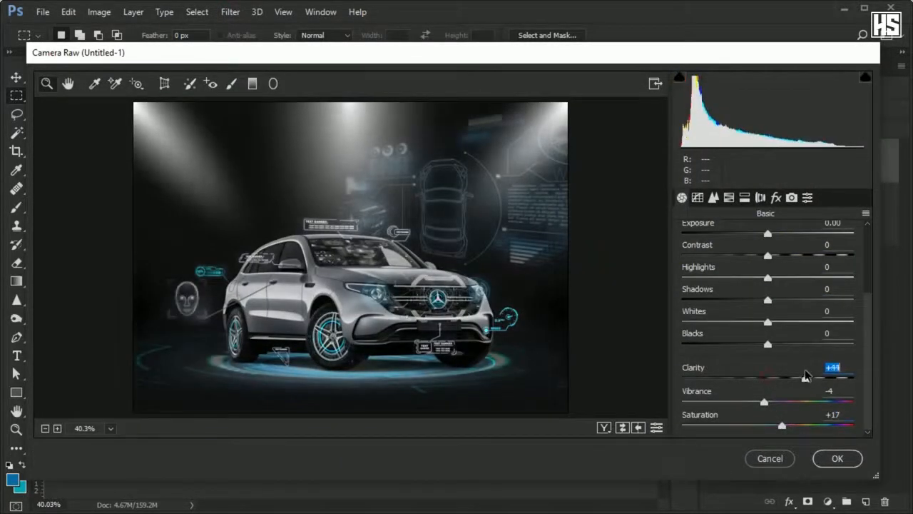
Step: Set exposure +0.05, contrast -13, highlights -8, shadows +10, whites -7, blacks -8 and temperature -3 in Camera Raw
{"action": "left_click_drag", "start_coordinate": [768, 345], "coordinate": [773, 300]}
{"action": "mouse_move", "coordinate": [767, 278]}
{"action": "left_mouse_down"}
{"action": "mouse_move", "coordinate": [762, 289]}
{"action": "mouse_move", "coordinate": [746, 257]}
{"action": "mouse_move", "coordinate": [772, 240]}
{"action": "mouse_move", "coordinate": [781, 265]}
{"action": "mouse_move", "coordinate": [765, 265]}
{"action": "left_mouse_up"}
{"action": "left_click", "coordinate": [769, 236]}
{"action": "scroll", "coordinate": [770, 243], "scroll_direction": "up", "scroll_amount": 3}
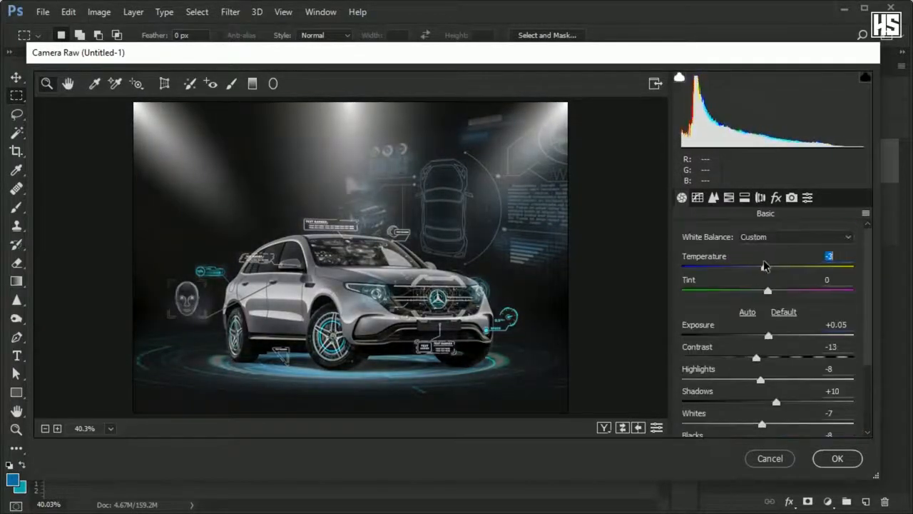
Step: Finish the Camera Raw filter with lens corrections, sharpening amount 20 and HSL aquas +7, and compare Layer 19 before and after
{"action": "left_click", "coordinate": [761, 198]}
{"action": "left_click_drag", "start_coordinate": [780, 360], "coordinate": [762, 421]}
{"action": "left_click", "coordinate": [712, 198]}
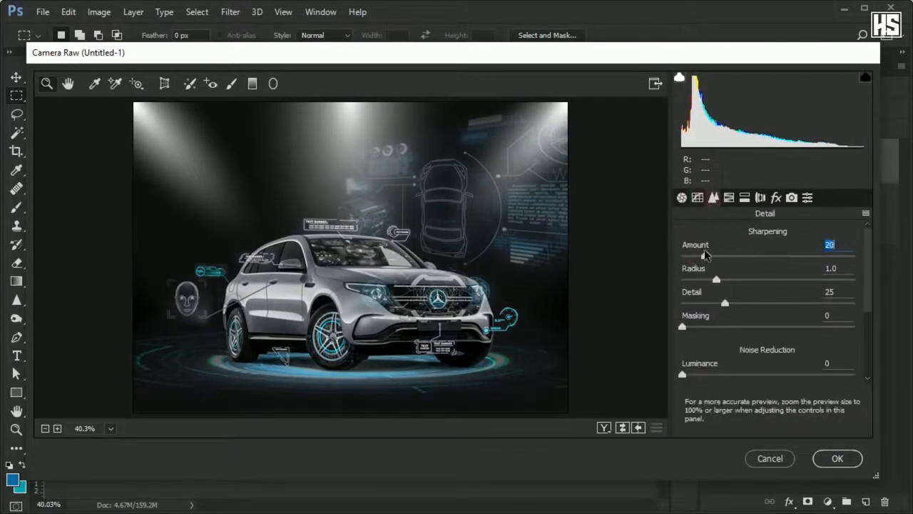
{"action": "left_click", "coordinate": [728, 198]}
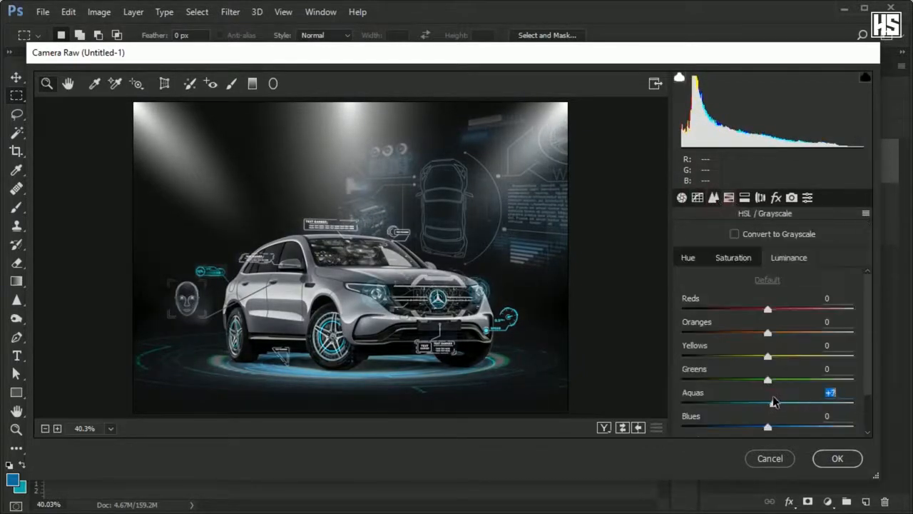
{"action": "left_click", "coordinate": [838, 458]}
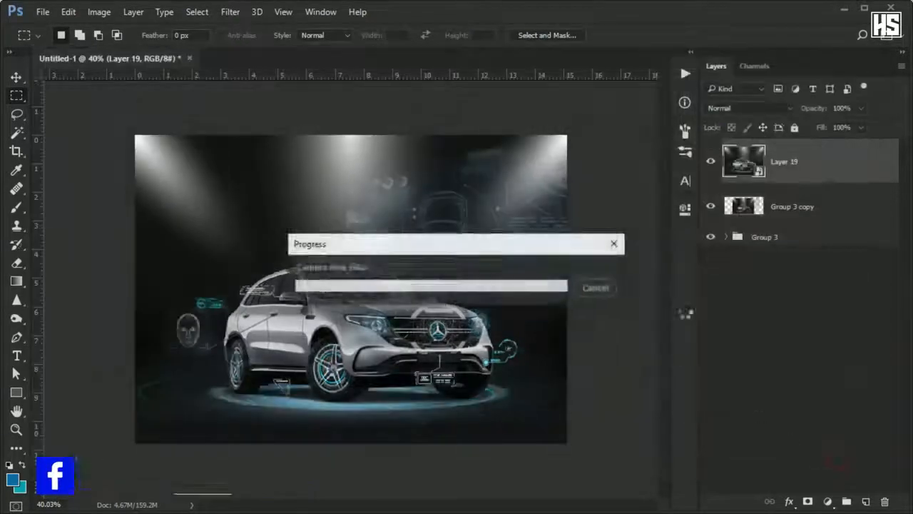
{"action": "left_click", "coordinate": [710, 162]}
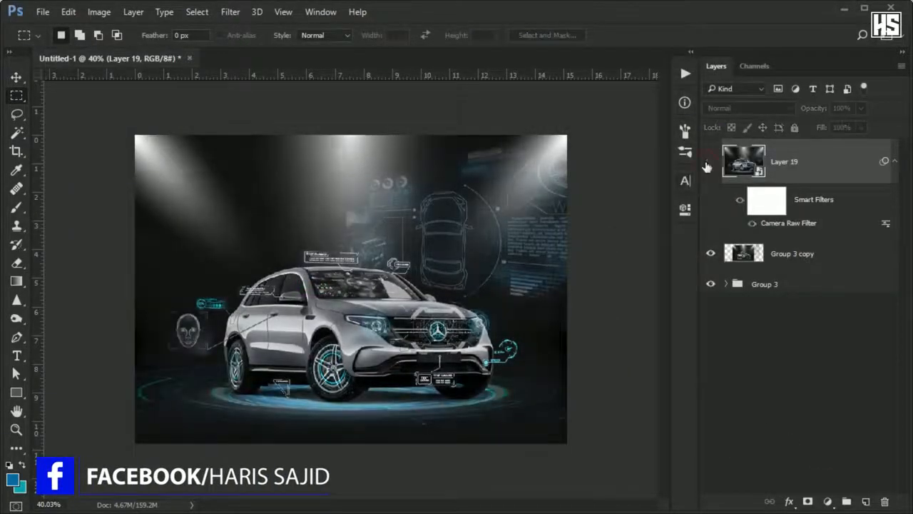
{"action": "left_click", "coordinate": [710, 162]}
Step: Create a new layer above Layer 19, set it to Color Dodge and ready the Brush over the banner connector on the side mirror
{"action": "scroll", "coordinate": [277, 303], "scroll_direction": "up", "scroll_amount": 4}
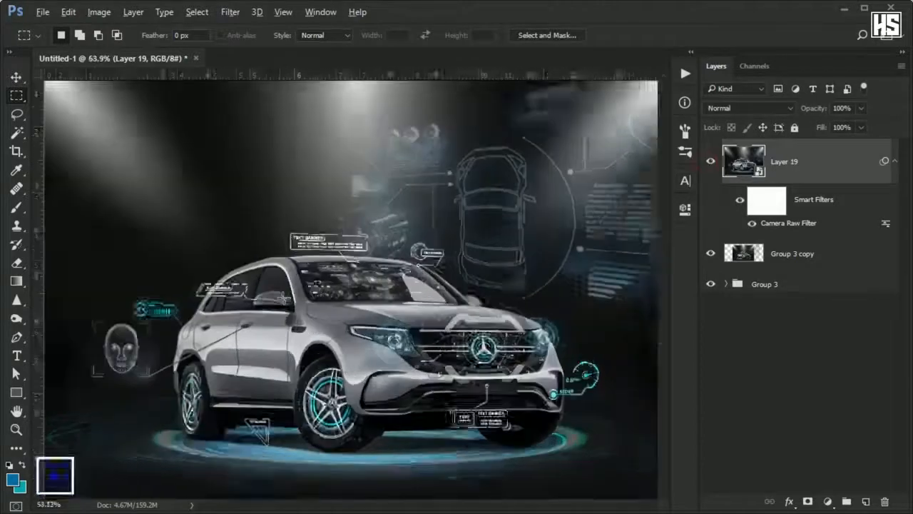
{"action": "left_click_drag", "start_coordinate": [246, 341], "coordinate": [361, 284]}
{"action": "scroll", "coordinate": [361, 264], "scroll_direction": "up", "scroll_amount": 4}
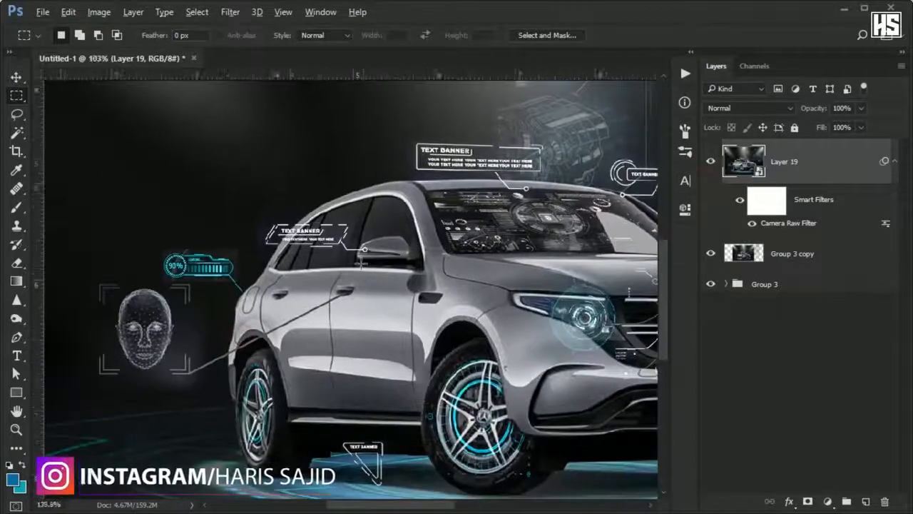
{"action": "key", "text": "ctrl+shift+alt+n"}
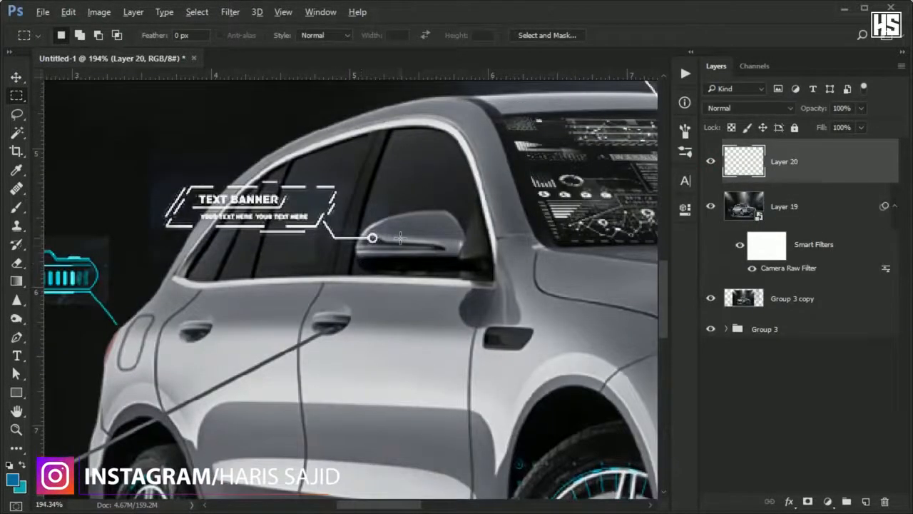
{"action": "scroll", "coordinate": [401, 238], "scroll_direction": "up", "scroll_amount": 3}
{"action": "key", "text": "b"}
{"action": "key", "text": "shift+alt+d"}
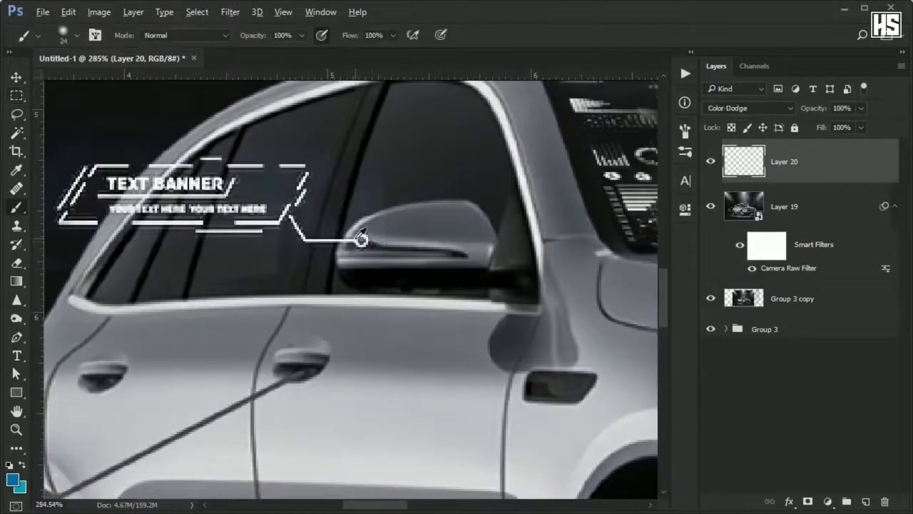
Step: Paint glow dabs in sampled colours on the banner connector end at the side mirror and the loading-bar connector end at the rear fender
{"action": "left_click", "coordinate": [358, 240], "text": "alt"}
{"action": "left_click", "coordinate": [361, 240]}
{"action": "scroll", "coordinate": [407, 291], "scroll_direction": "down", "scroll_amount": 3}
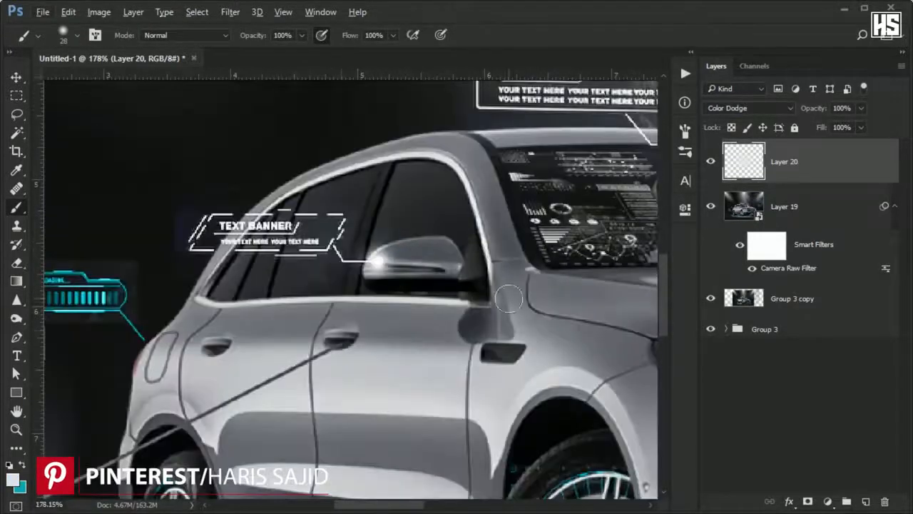
{"action": "left_click_drag", "start_coordinate": [342, 337], "coordinate": [496, 206]}
{"action": "scroll", "coordinate": [322, 208], "scroll_direction": "up", "scroll_amount": 8}
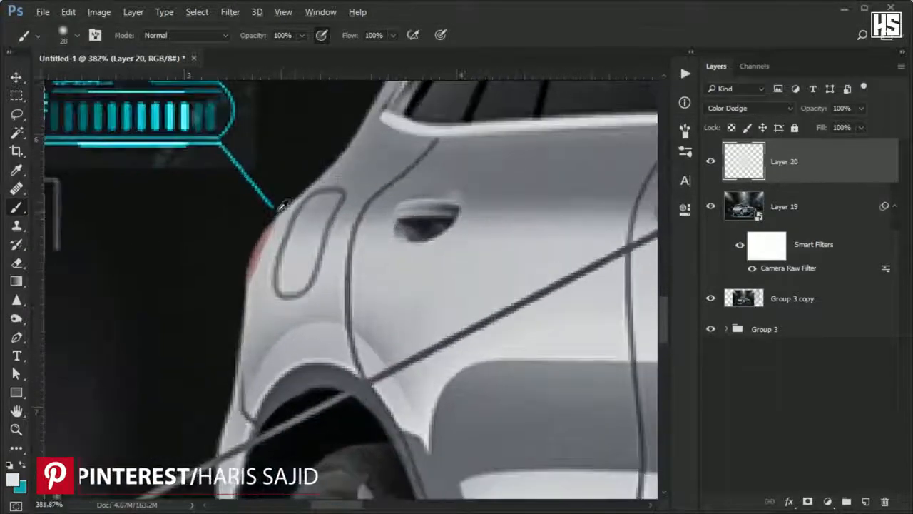
{"action": "left_click", "coordinate": [271, 205], "text": "alt"}
{"action": "left_click", "coordinate": [280, 216]}
Step: Paint glow dabs in sampled colours on the line end at the front door handle and on the left headlight's HUD circle
{"action": "left_click_drag", "start_coordinate": [613, 267], "coordinate": [354, 283]}
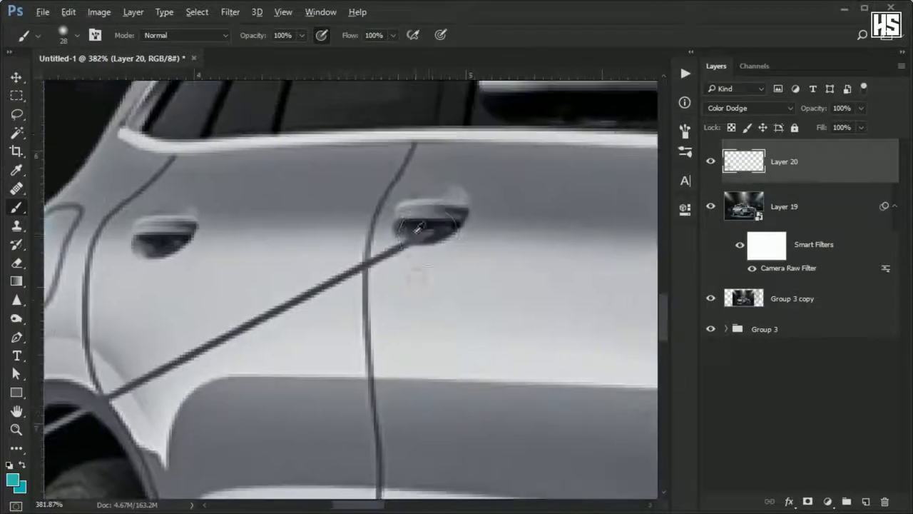
{"action": "left_click", "coordinate": [425, 230], "text": "alt"}
{"action": "left_click", "coordinate": [427, 234]}
{"action": "mouse_move", "coordinate": [532, 238]}
{"action": "left_mouse_down"}
{"action": "mouse_move", "coordinate": [418, 261]}
{"action": "mouse_move", "coordinate": [107, 249]}
{"action": "left_mouse_up"}
{"action": "left_click_drag", "start_coordinate": [628, 307], "coordinate": [143, 278]}
{"action": "left_click", "coordinate": [242, 282], "text": "alt"}
{"action": "left_click", "coordinate": [208, 274]}
Step: Paint a bright blue glow over the Mercedes star in the grille, reducing the brush flow to 29% for the finishing dab
{"action": "left_click_drag", "start_coordinate": [599, 289], "coordinate": [237, 269]}
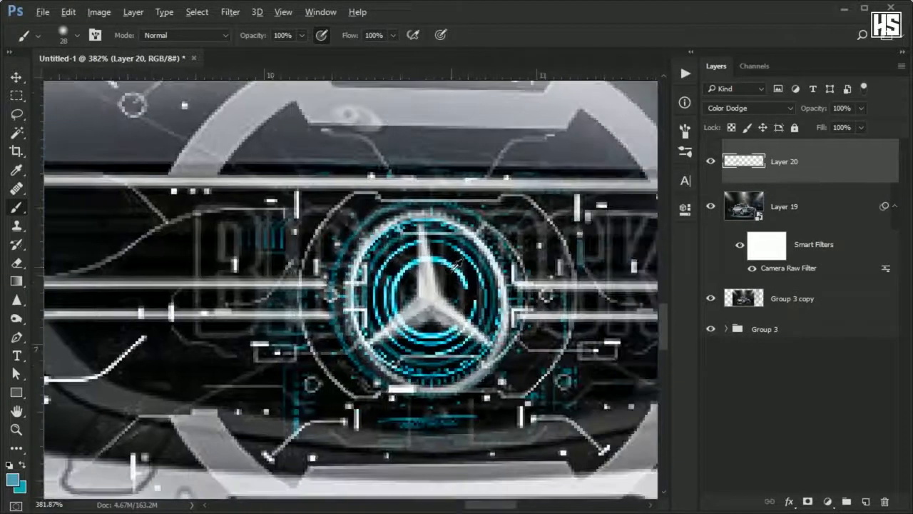
{"action": "left_click", "coordinate": [431, 300]}
{"action": "left_click_drag", "start_coordinate": [432, 300], "coordinate": [525, 300]}
{"action": "left_click", "coordinate": [393, 35]}
{"action": "left_click_drag", "start_coordinate": [394, 54], "coordinate": [347, 53]}
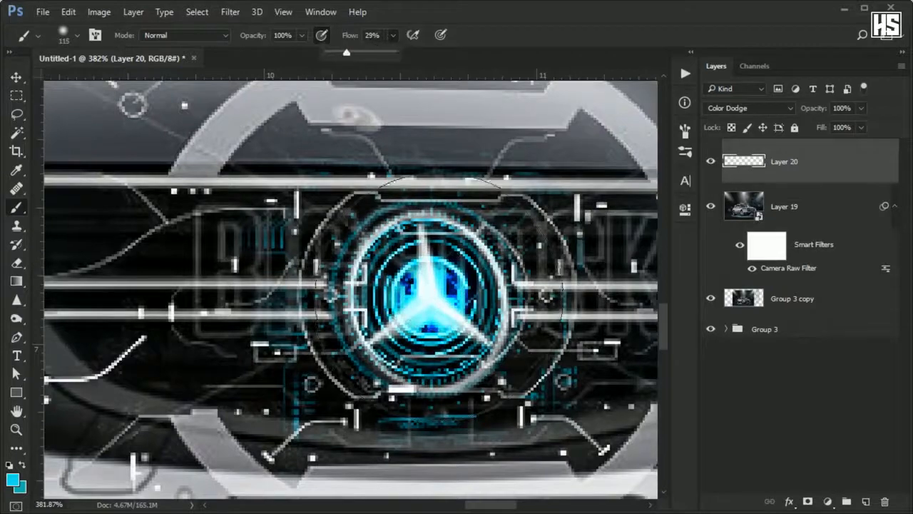
{"action": "left_click", "coordinate": [438, 298]}
Step: Paint cyan glow dabs on the right headlight's HUD circle and the SPEED gauge's connector dot on the bumper
{"action": "left_click_drag", "start_coordinate": [606, 303], "coordinate": [126, 306]}
{"action": "left_click_drag", "start_coordinate": [343, 232], "coordinate": [275, 232]}
{"action": "left_click", "coordinate": [344, 227]}
{"action": "left_click_drag", "start_coordinate": [399, 371], "coordinate": [361, 157]}
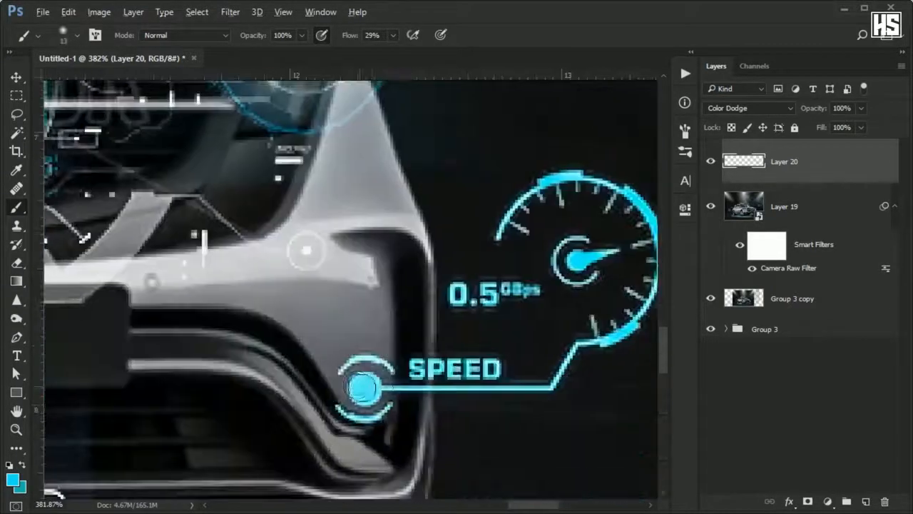
{"action": "left_click", "coordinate": [365, 388]}
{"action": "left_click", "coordinate": [365, 388], "text": "alt"}
{"action": "left_click", "coordinate": [366, 388]}
{"action": "left_click", "coordinate": [366, 388]}
Step: Sample the white of the connector ring on the front licence plate and dab a glow over it
{"action": "scroll", "coordinate": [365, 388], "scroll_direction": "down", "scroll_amount": 2}
{"action": "mouse_move", "coordinate": [365, 388]}
{"action": "left_mouse_down"}
{"action": "mouse_move", "coordinate": [426, 424]}
{"action": "mouse_move", "coordinate": [622, 349]}
{"action": "left_mouse_up"}
{"action": "scroll", "coordinate": [258, 298], "scroll_direction": "up", "scroll_amount": 3}
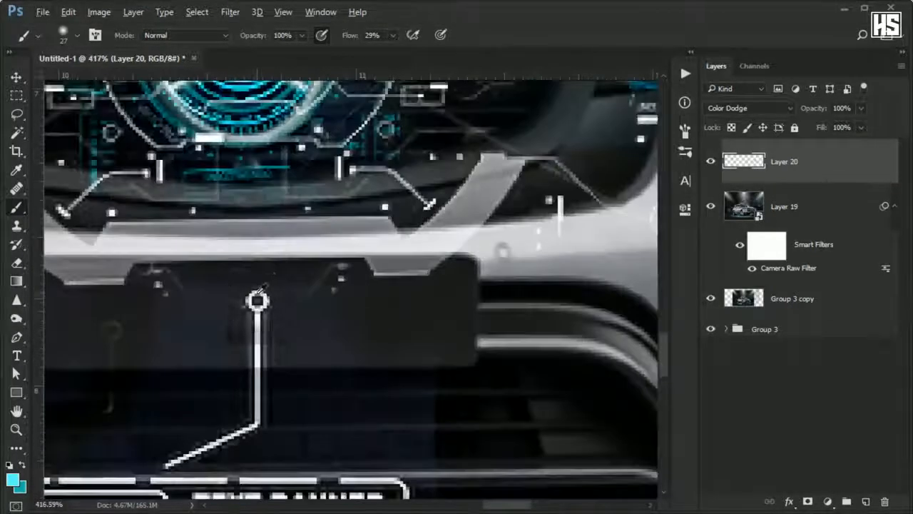
{"action": "left_click", "coordinate": [257, 299], "text": "alt"}
{"action": "left_click", "coordinate": [258, 298]}
Step: Paint a white glow on the ring banner's connector end at the windshield's right roof pillar
{"action": "scroll", "coordinate": [258, 299], "scroll_direction": "down", "scroll_amount": 3}
{"action": "left_click_drag", "start_coordinate": [257, 200], "coordinate": [523, 492]}
{"action": "scroll", "coordinate": [311, 249], "scroll_direction": "up", "scroll_amount": 4}
{"action": "left_click", "coordinate": [292, 241]}
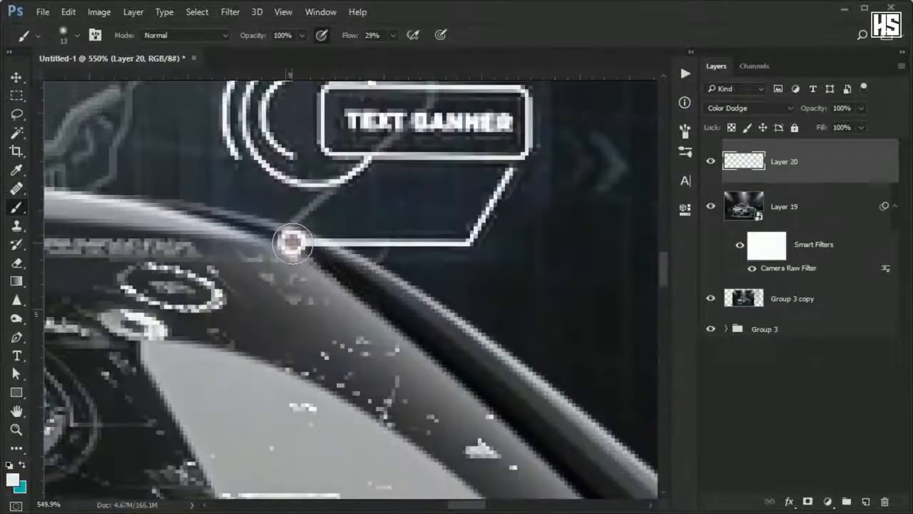
{"action": "left_click", "coordinate": [292, 242]}
Step: Paint a white glow on the text banner's connector ring above the windshield, using 56% brush flow and 72% opacity
{"action": "mouse_move", "coordinate": [157, 214]}
{"action": "left_mouse_down"}
{"action": "mouse_move", "coordinate": [568, 233]}
{"action": "mouse_move", "coordinate": [428, 267]}
{"action": "left_mouse_up"}
{"action": "left_click", "coordinate": [428, 267]}
{"action": "scroll", "coordinate": [429, 267], "scroll_direction": "down", "scroll_amount": 4}
{"action": "mouse_move", "coordinate": [313, 272]}
{"action": "left_mouse_down"}
{"action": "mouse_move", "coordinate": [625, 224]}
{"action": "mouse_move", "coordinate": [256, 250]}
{"action": "left_mouse_up"}
{"action": "left_click", "coordinate": [394, 36]}
{"action": "left_click_drag", "start_coordinate": [393, 41], "coordinate": [439, 52]}
{"action": "scroll", "coordinate": [370, 246], "scroll_direction": "up", "scroll_amount": 4}
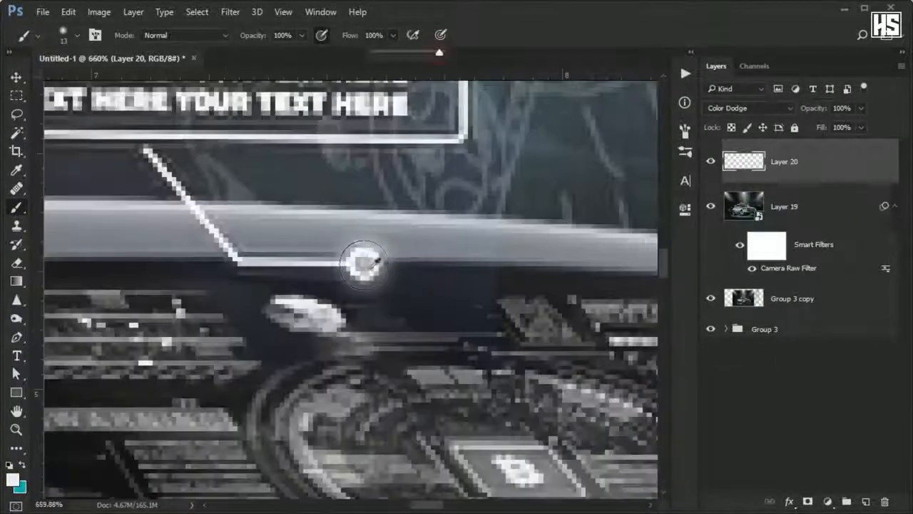
{"action": "left_click", "coordinate": [301, 36]}
{"action": "left_click_drag", "start_coordinate": [305, 53], "coordinate": [285, 52]}
{"action": "left_click", "coordinate": [364, 263]}
Step: Strengthen the white glow on the connector ends at the right roof pillar and the front licence plate
{"action": "left_click_drag", "start_coordinate": [607, 235], "coordinate": [143, 243]}
{"action": "left_click", "coordinate": [440, 259]}
{"action": "scroll", "coordinate": [440, 259], "scroll_direction": "down", "scroll_amount": 4}
{"action": "left_click_drag", "start_coordinate": [429, 478], "coordinate": [326, 250]}
{"action": "left_click", "coordinate": [436, 352]}
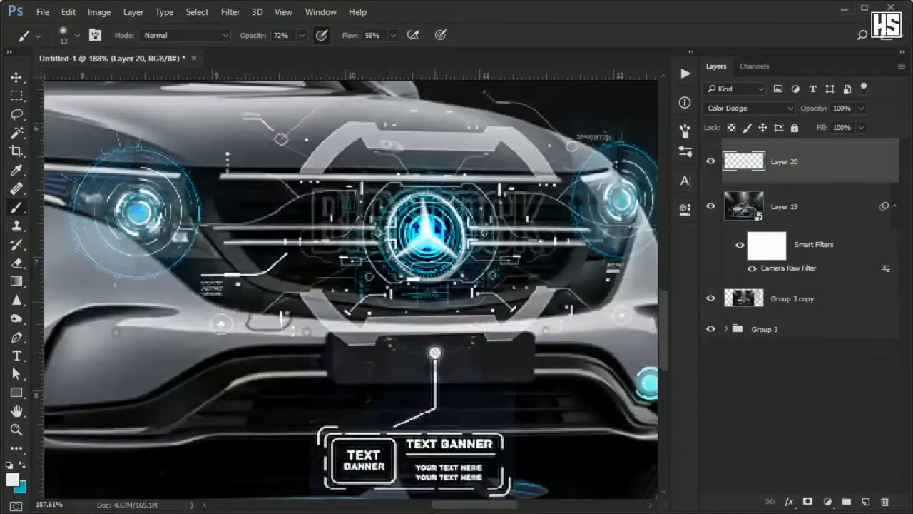
{"action": "left_click_drag", "start_coordinate": [435, 352], "coordinate": [463, 365]}
Step: Paint a glow at the lower tip of the triangular text banner where it meets the floor ring
{"action": "left_click_drag", "start_coordinate": [86, 414], "coordinate": [629, 226]}
{"action": "scroll", "coordinate": [300, 368], "scroll_direction": "up", "scroll_amount": 3}
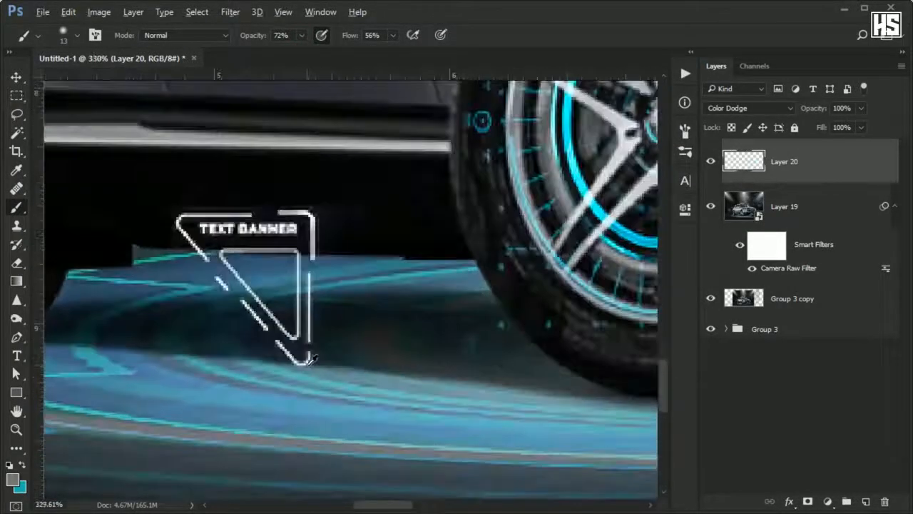
{"action": "left_click", "coordinate": [302, 362]}
{"action": "left_click", "coordinate": [300, 366]}
{"action": "left_click_drag", "start_coordinate": [306, 217], "coordinate": [316, 228]}
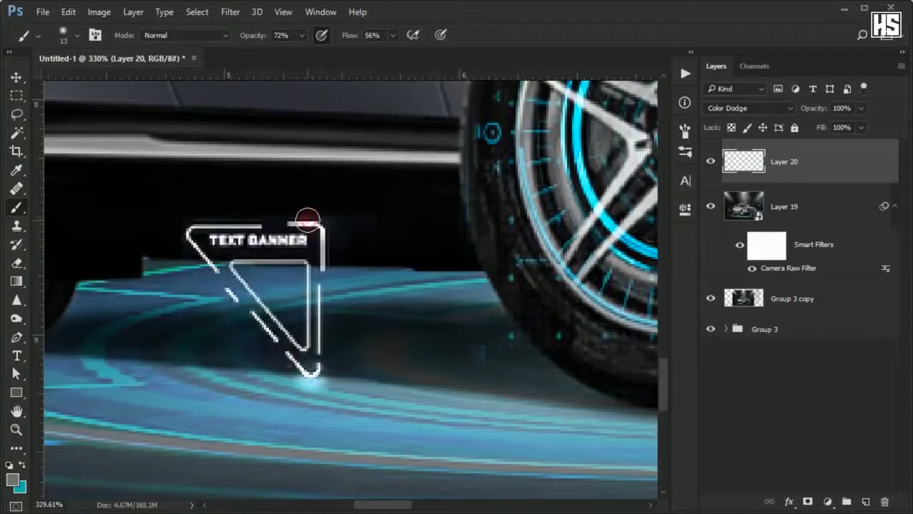
Step: Sample the cyan of the rear wheel's HUD graphic and dab a glow on the front wheel's hub
{"action": "left_click_drag", "start_coordinate": [260, 231], "coordinate": [545, 210]}
{"action": "left_click_drag", "start_coordinate": [228, 296], "coordinate": [245, 483]}
{"action": "left_click", "coordinate": [201, 303], "text": "alt"}
{"action": "left_click_drag", "start_coordinate": [627, 292], "coordinate": [55, 248]}
{"action": "left_click_drag", "start_coordinate": [410, 257], "coordinate": [450, 260]}
{"action": "left_click", "coordinate": [415, 257]}
Step: Hide Layer 20 to compare the whole composition without the painted glows
{"action": "scroll", "coordinate": [416, 258], "scroll_direction": "down", "scroll_amount": 6}
{"action": "mouse_move", "coordinate": [245, 222]}
{"action": "left_mouse_down"}
{"action": "mouse_move", "coordinate": [290, 350]}
{"action": "mouse_move", "coordinate": [398, 408]}
{"action": "left_mouse_up"}
{"action": "scroll", "coordinate": [398, 409], "scroll_direction": "up", "scroll_amount": 2}
{"action": "scroll", "coordinate": [336, 280], "scroll_direction": "down", "scroll_amount": 5}
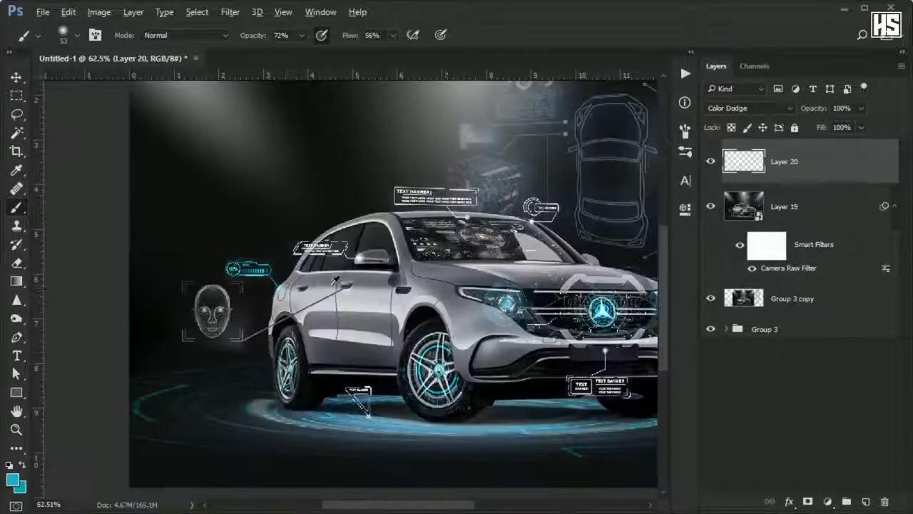
{"action": "scroll", "coordinate": [541, 288], "scroll_direction": "down", "scroll_amount": 2}
{"action": "left_click", "coordinate": [717, 163]}
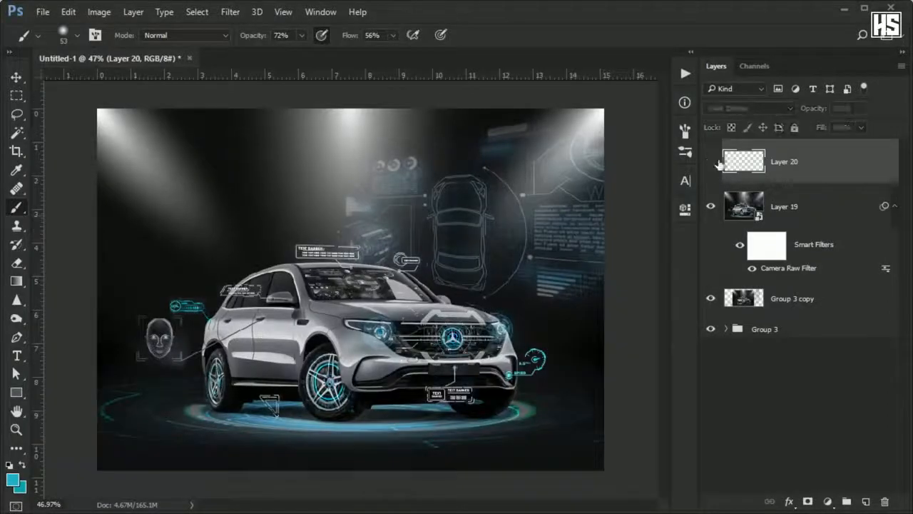